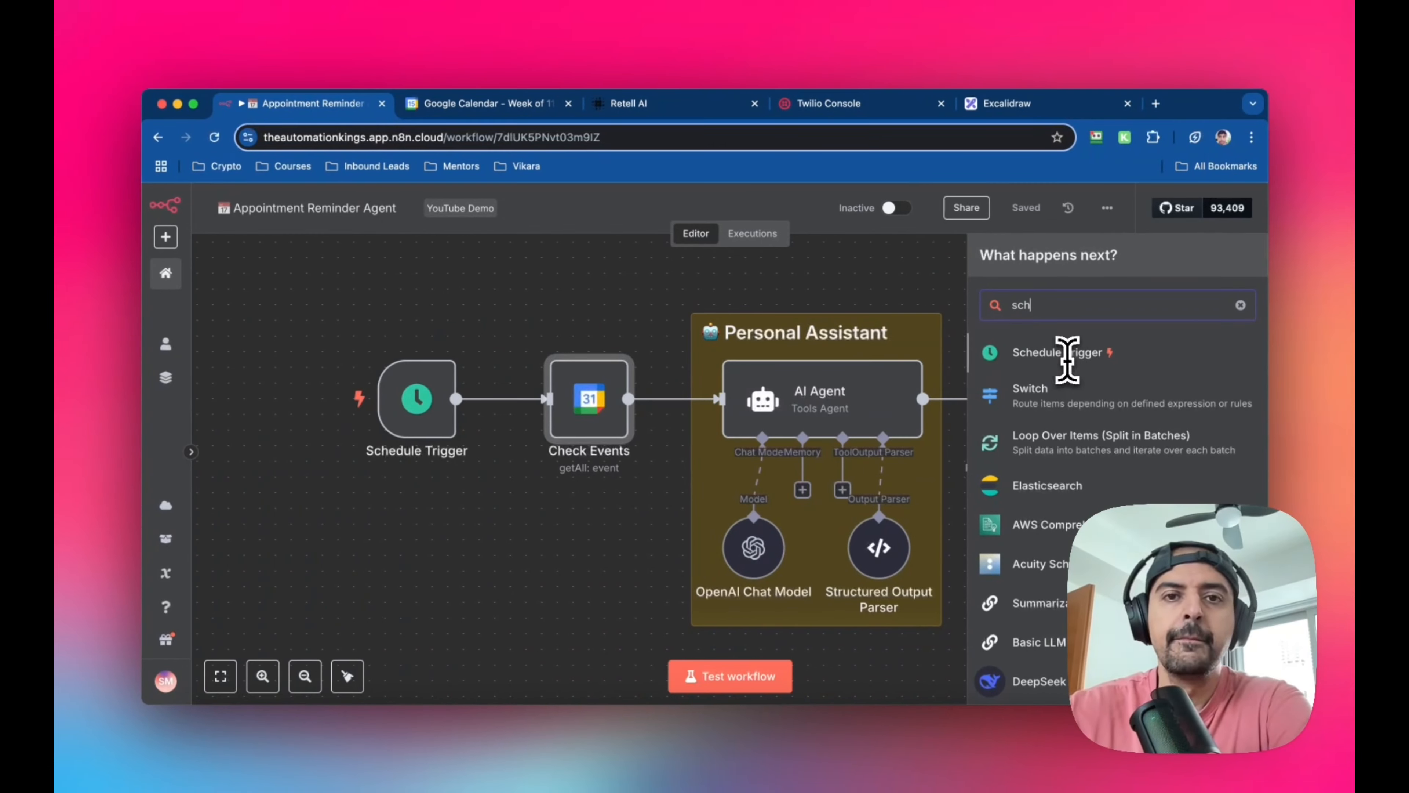
Dismiss the current node search and search the node library for "google" to browse the Google nodes
click(524, 335)
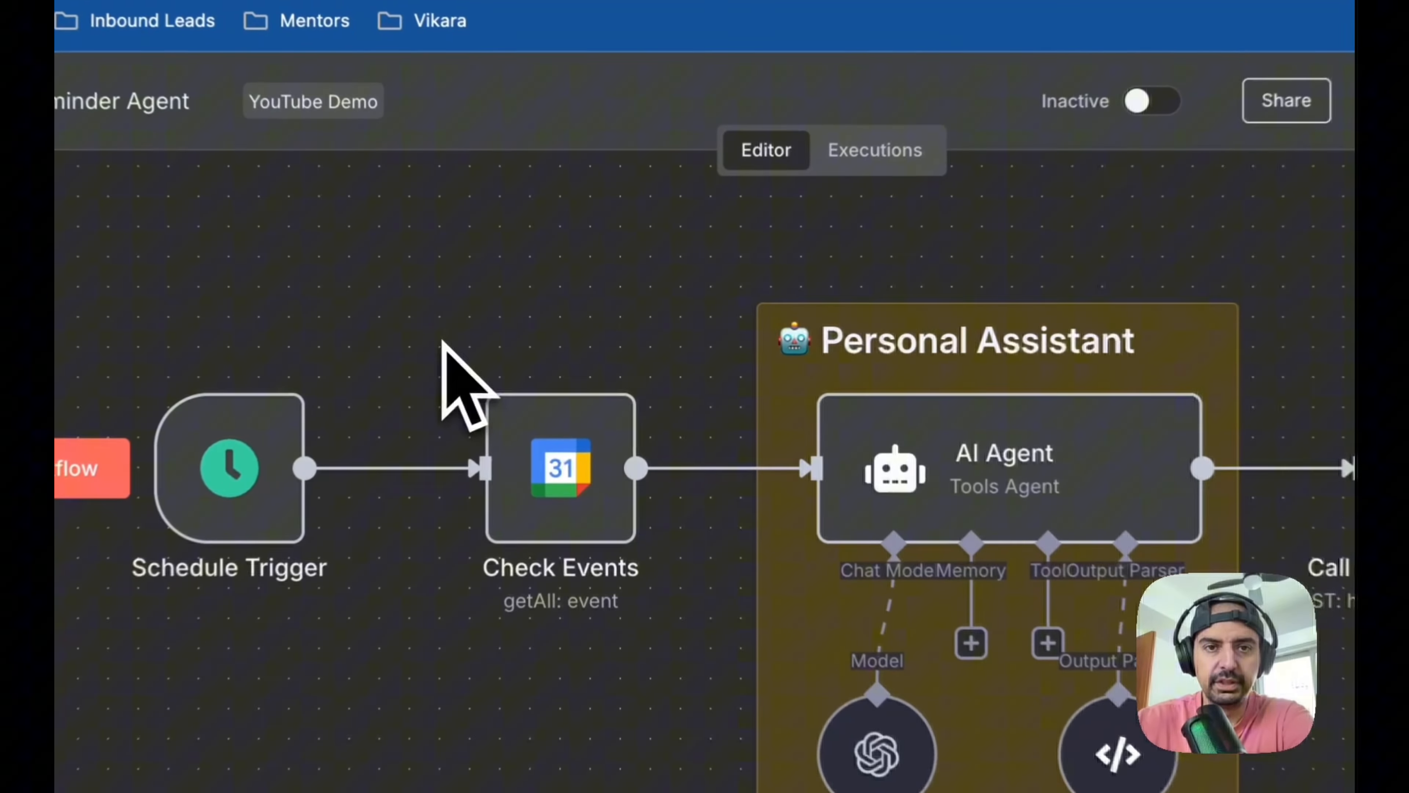
mouse_move(488, 401)
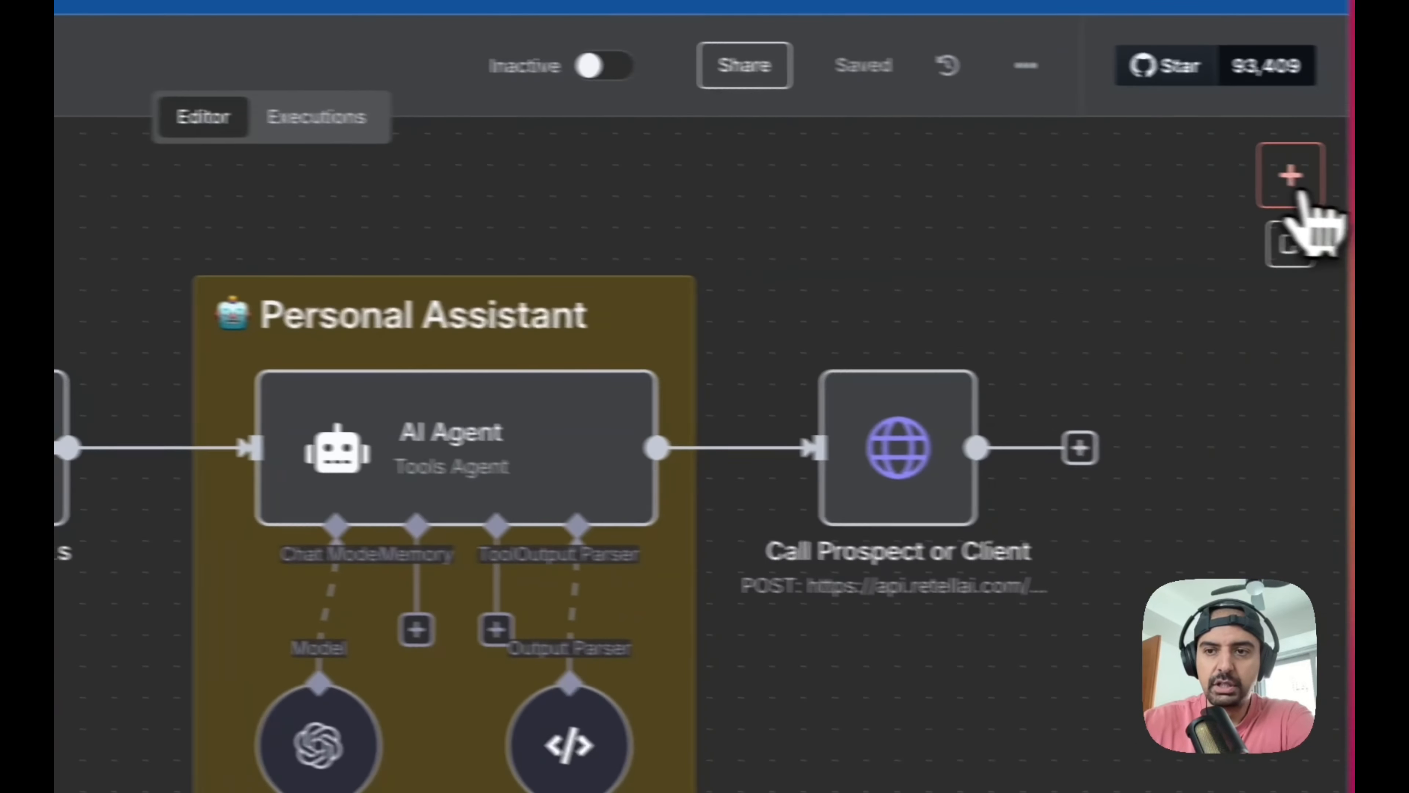
click(1288, 176)
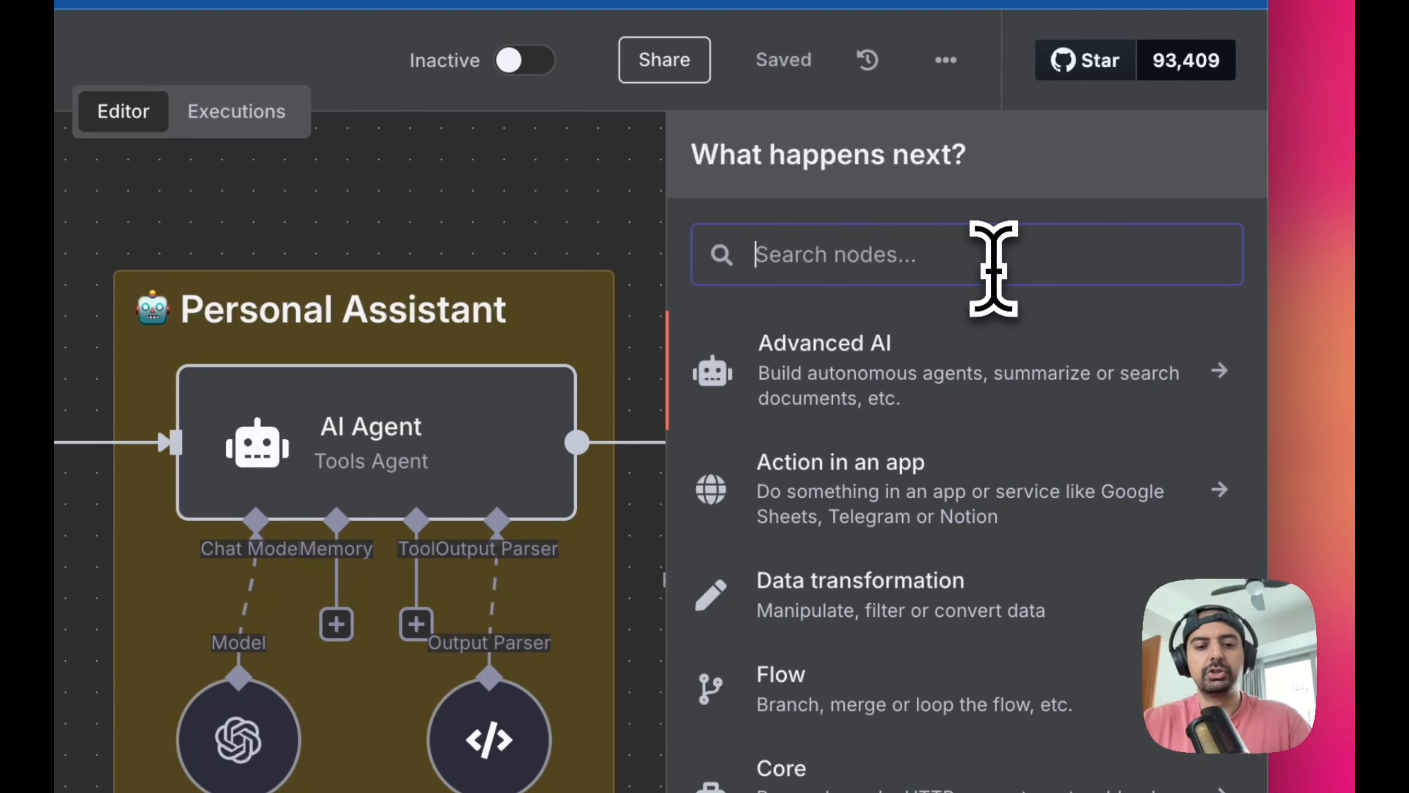
text(google)
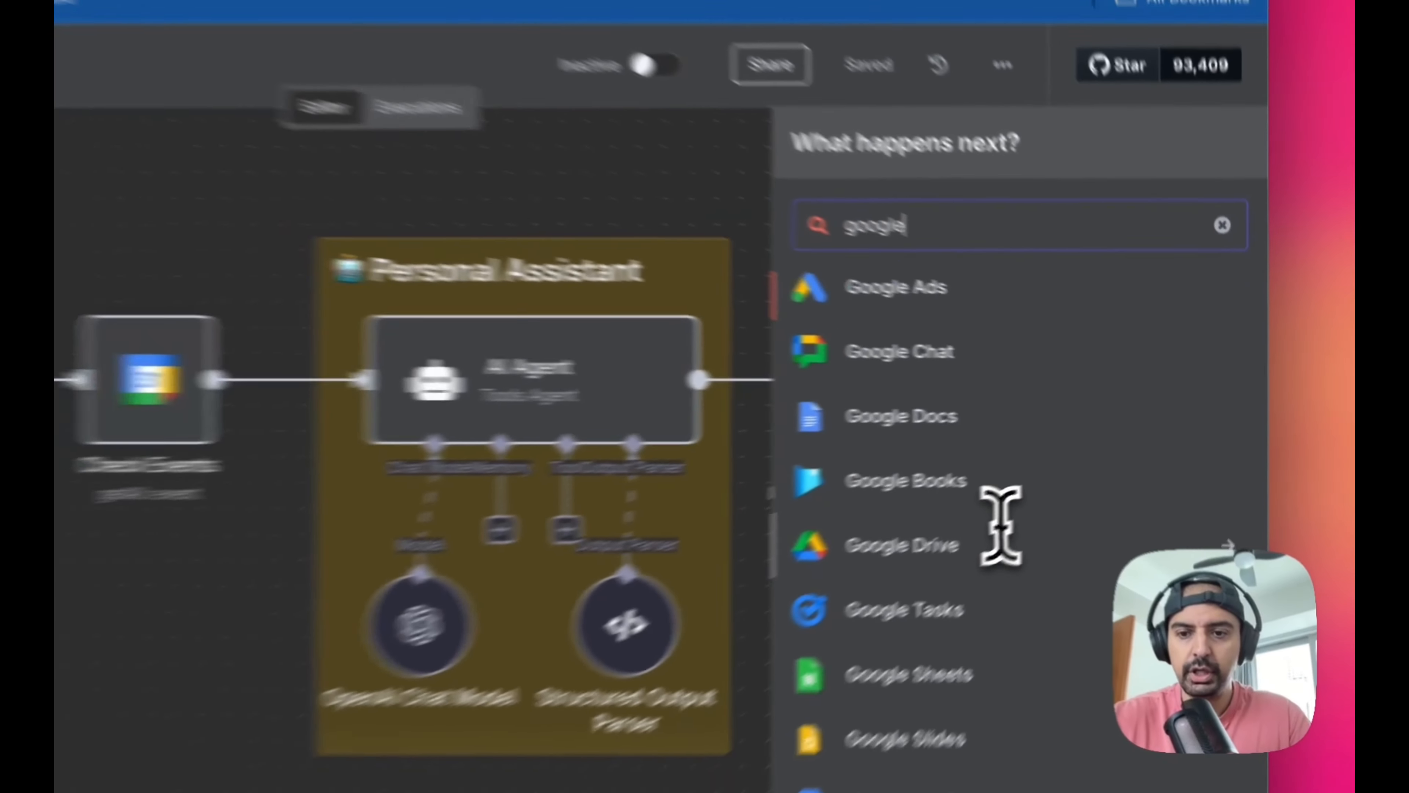
scroll(943, 621, down, 5)
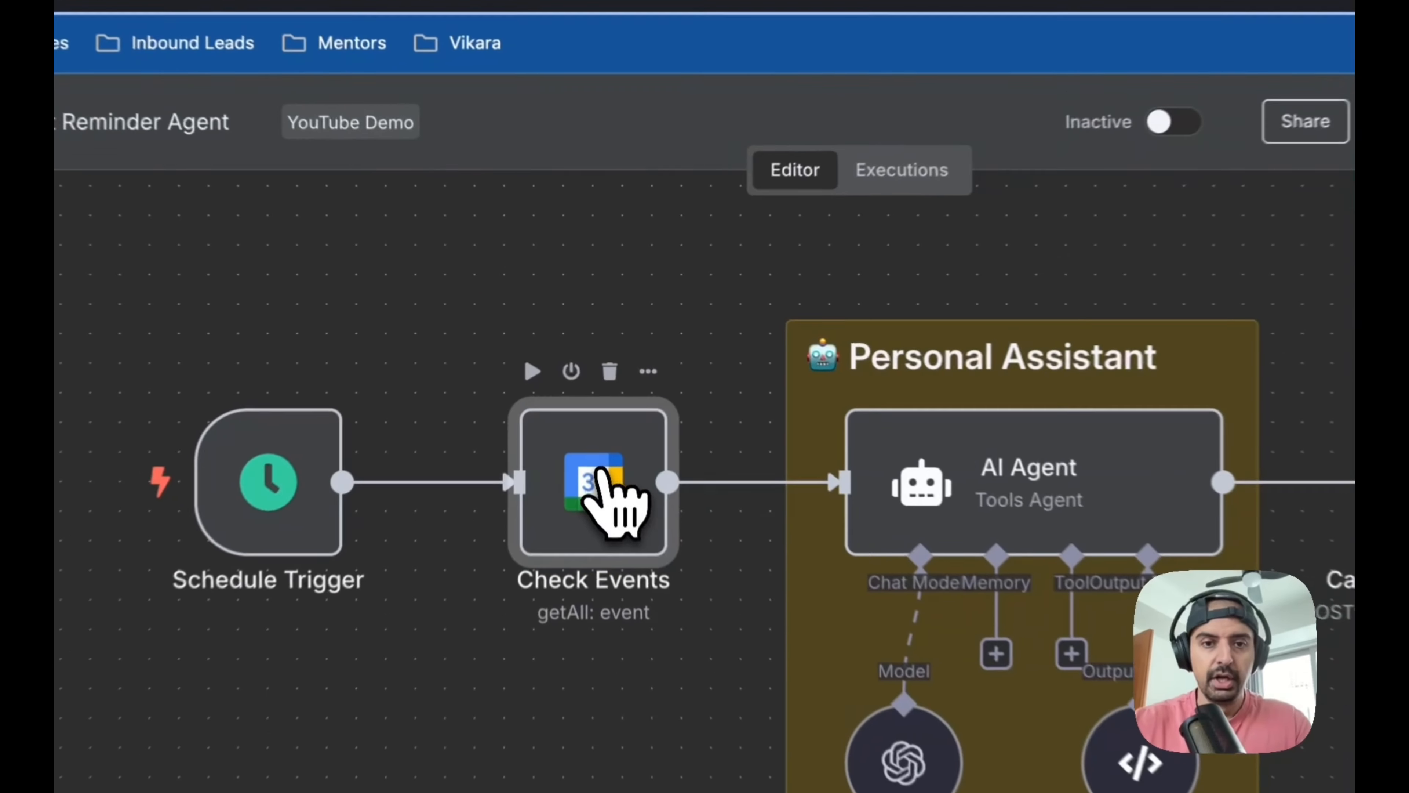
Open the Check Events node, review its calendar, limit, After and Before parameters, and return to the canvas
double_click(602, 401)
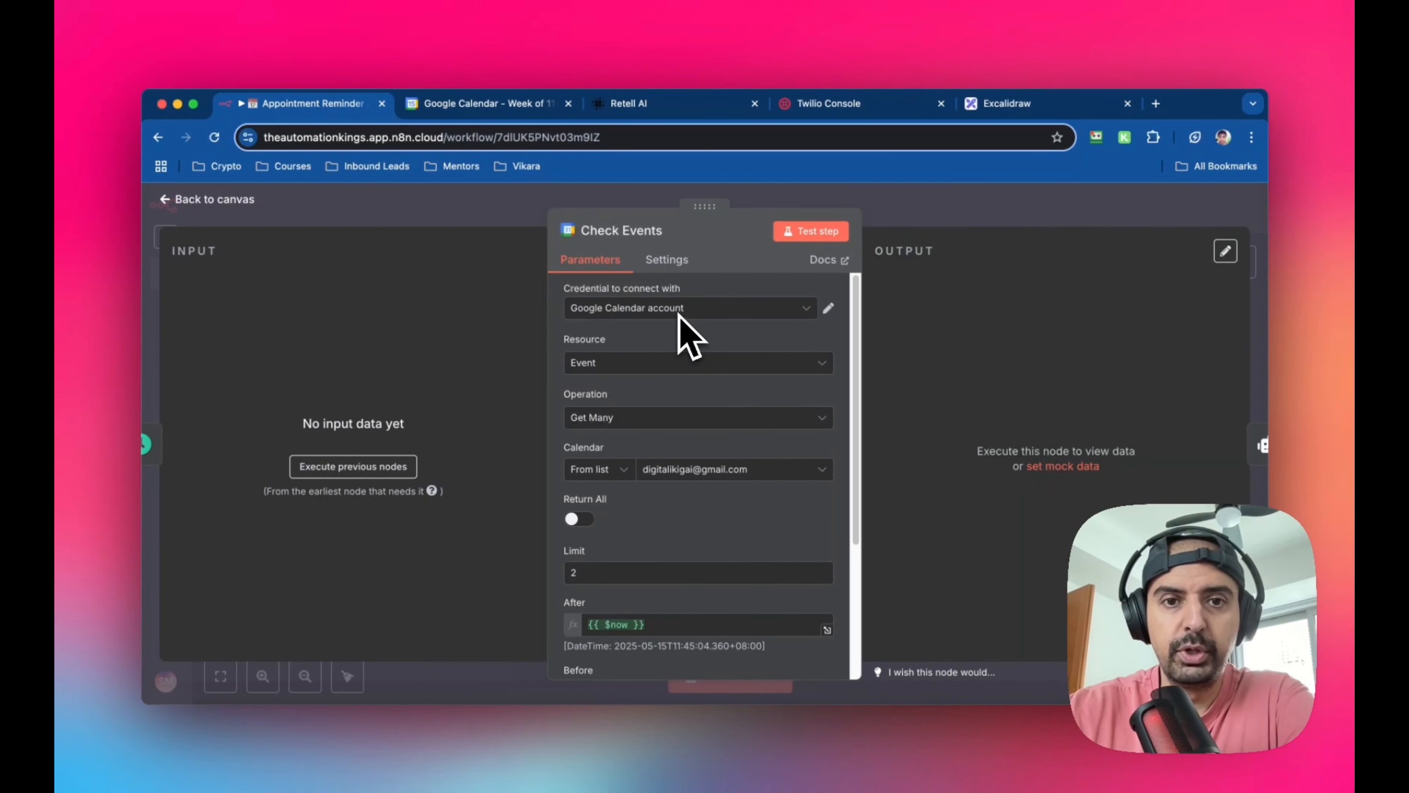
scroll(716, 369, down, 1)
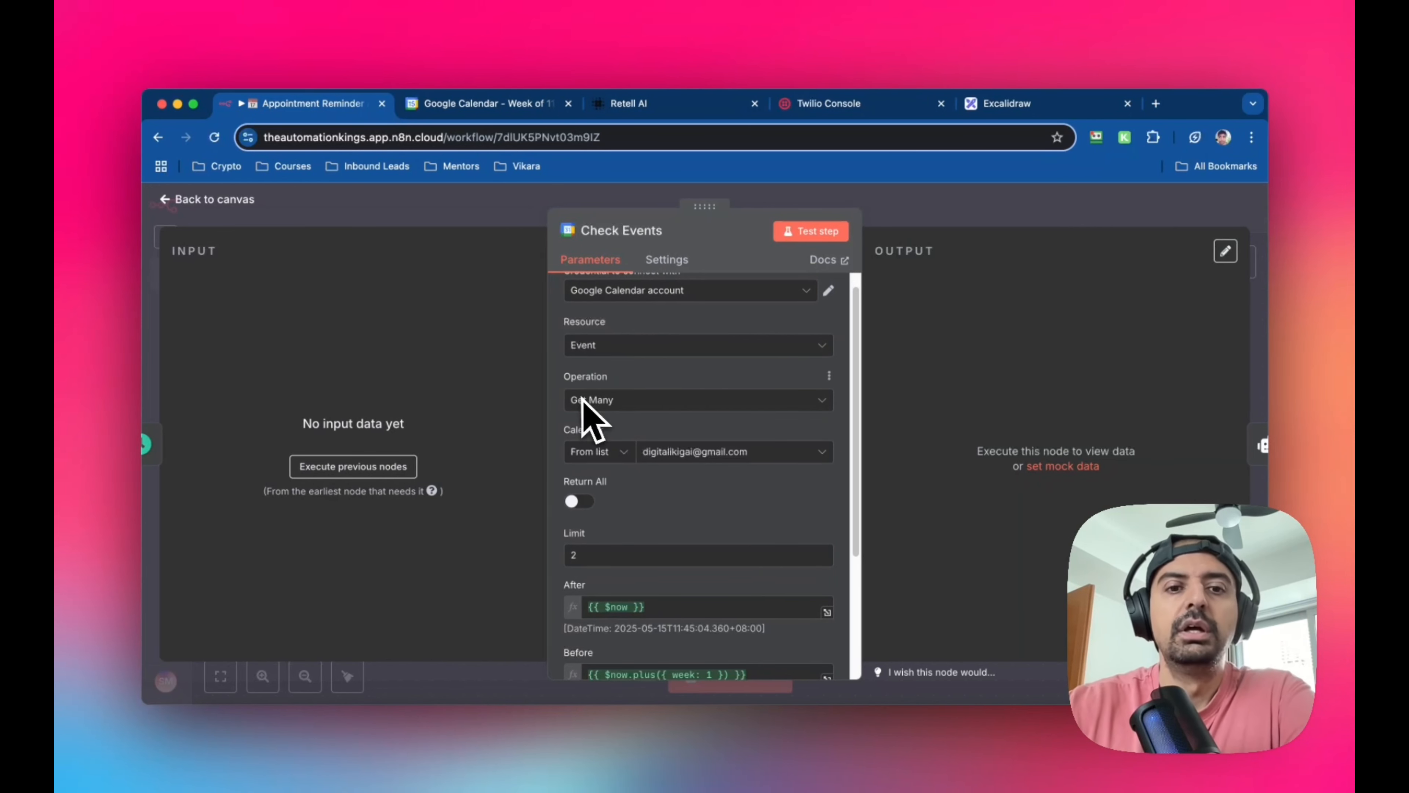
scroll(638, 417, down, 1)
scroll(638, 402, down, 1)
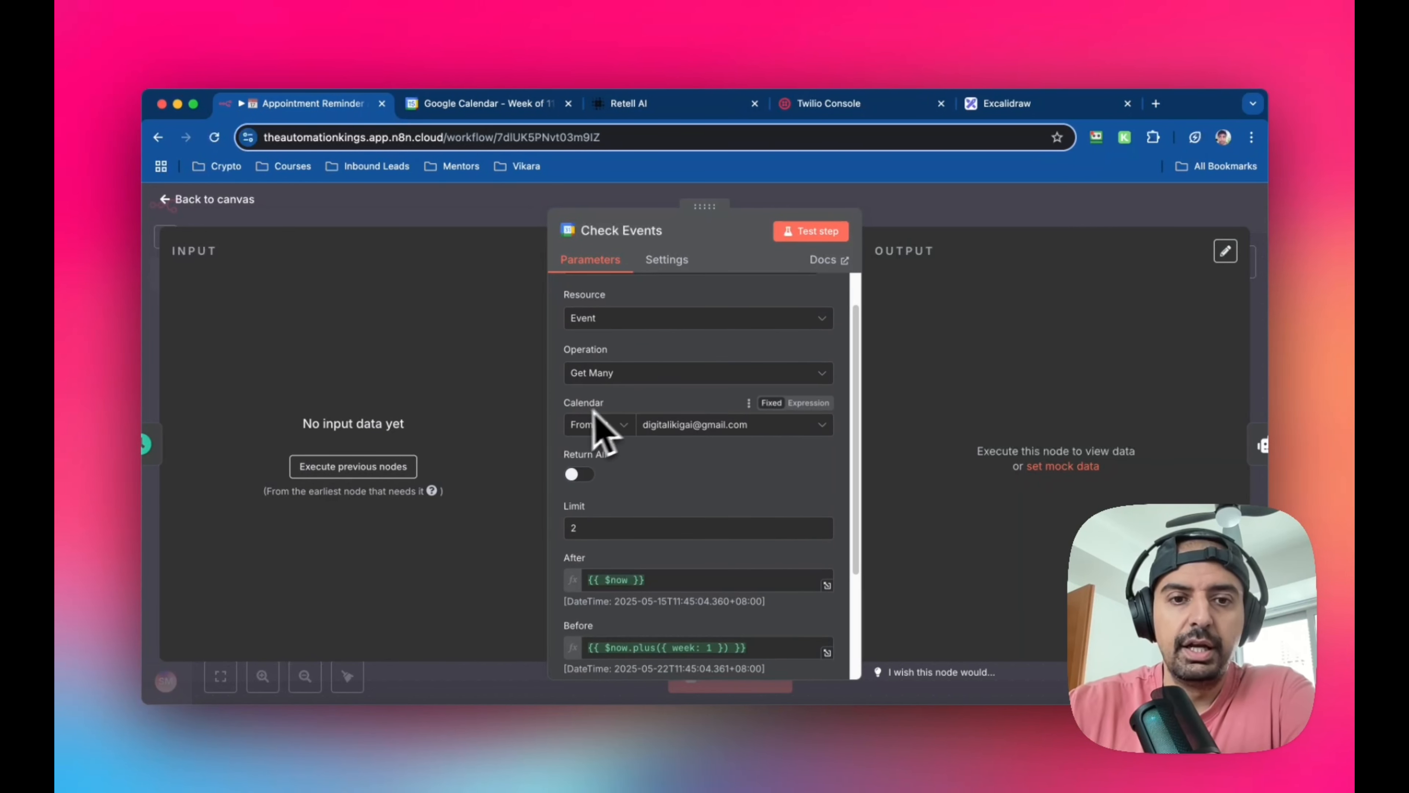
scroll(672, 439, down, 2)
scroll(677, 439, down, 3)
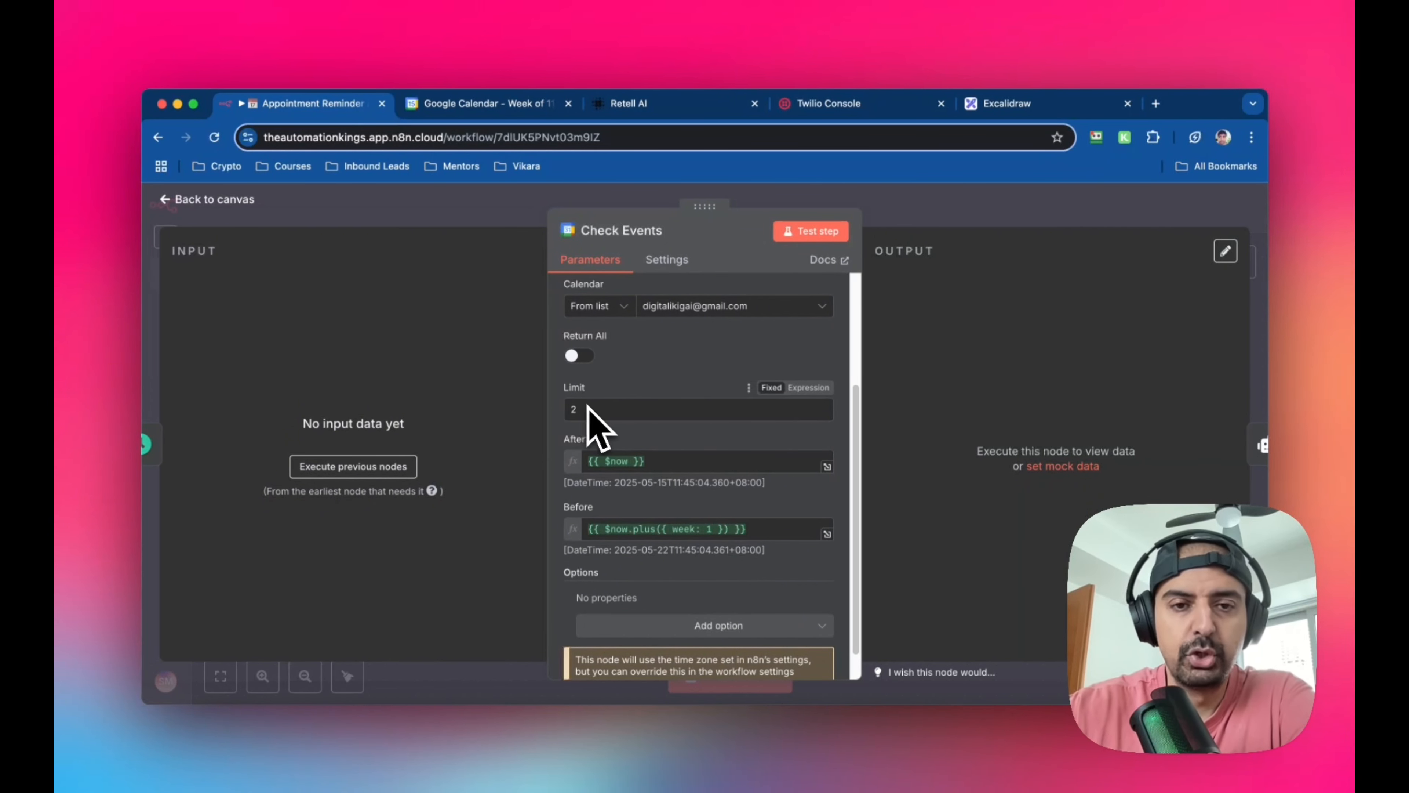
scroll(644, 397, down, 2)
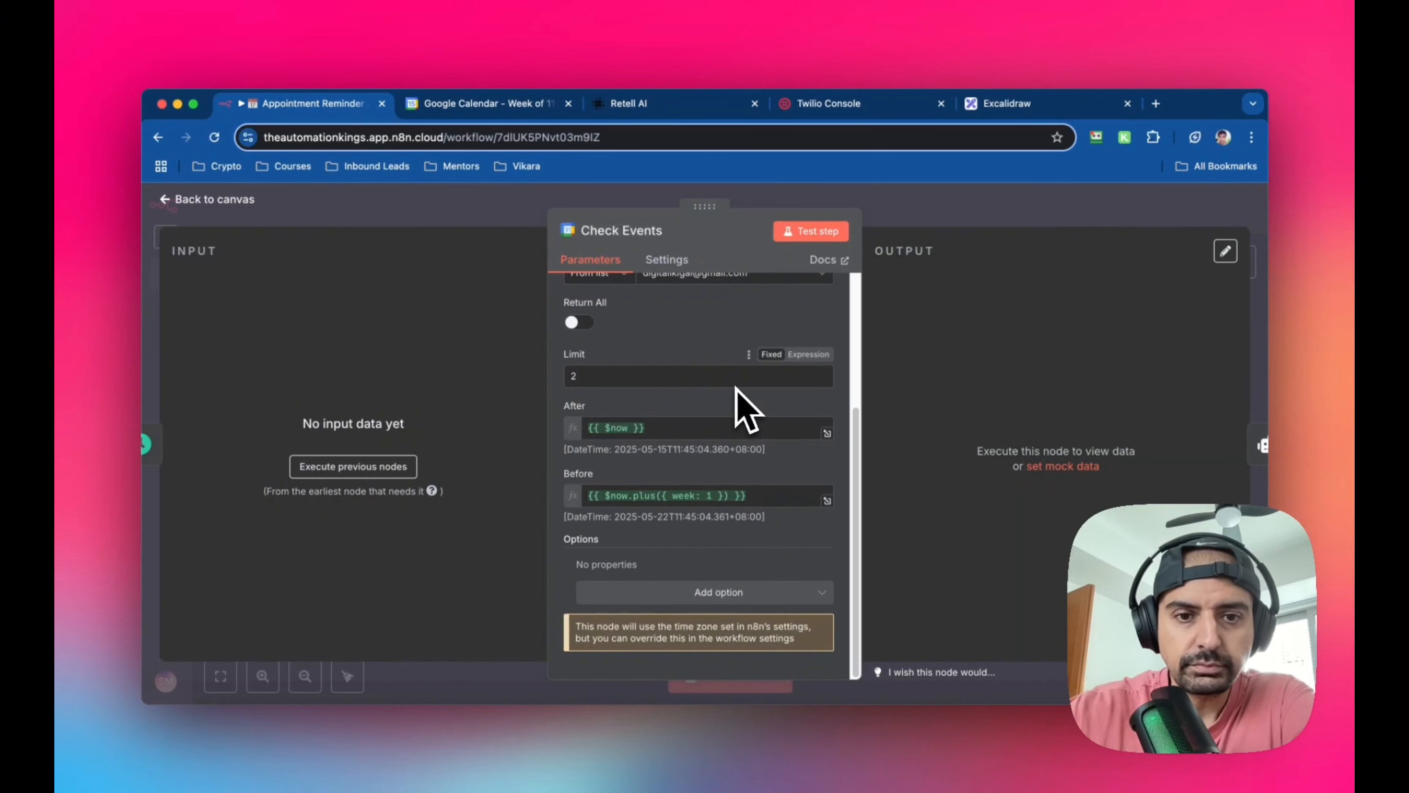
scroll(745, 409, up, 4)
scroll(767, 393, down, 4)
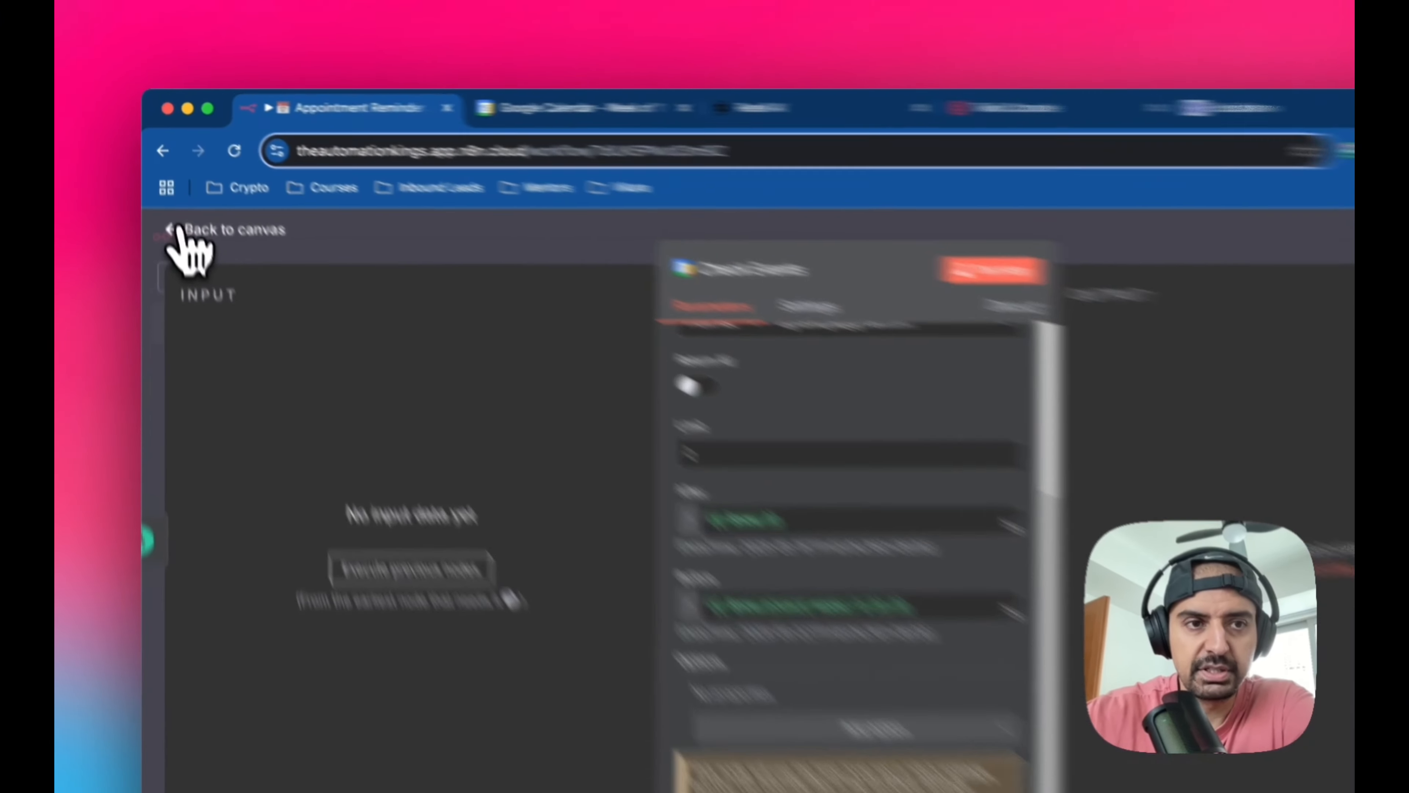
click(184, 199)
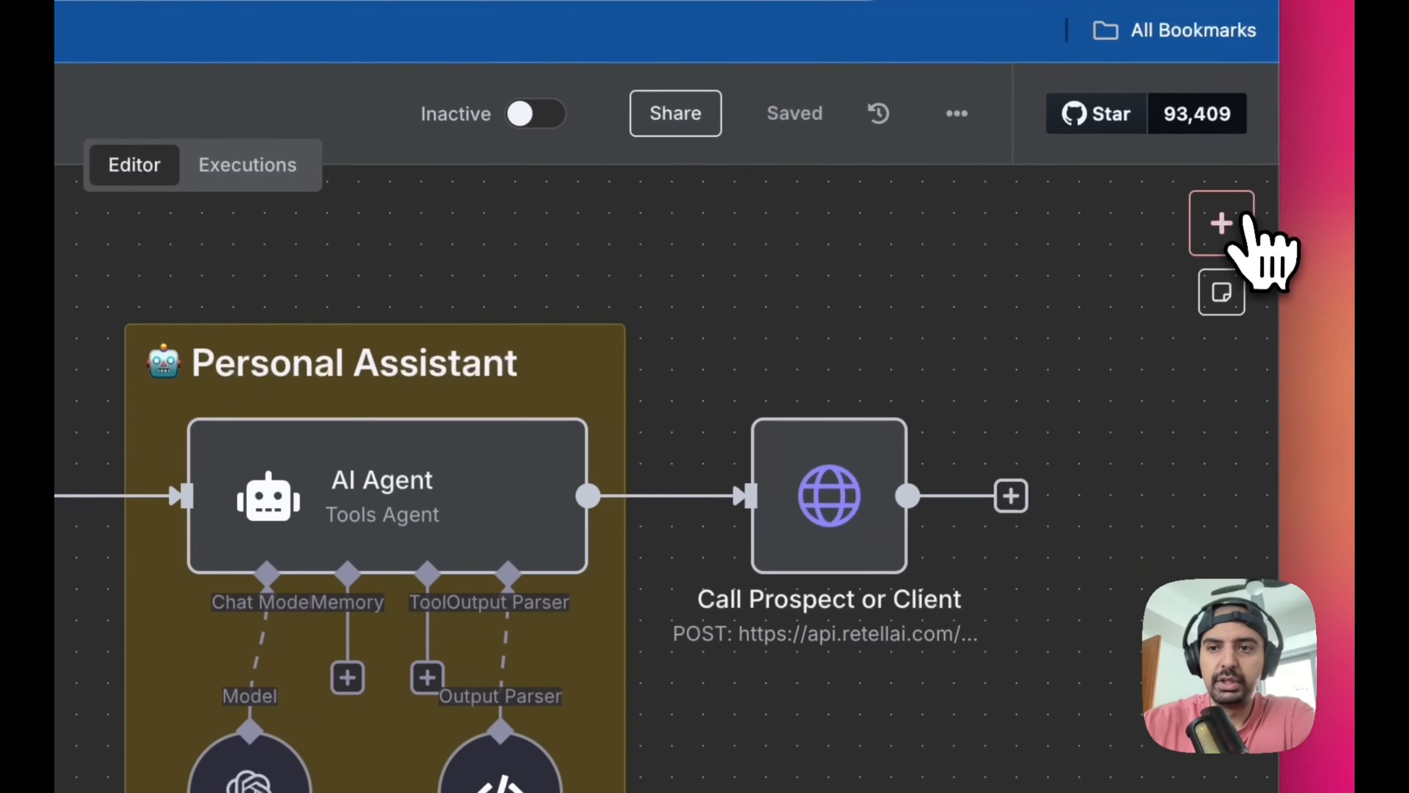
Search the node library for "ai" to find the AI Agent node, and close the search without adding anything
click(1224, 222)
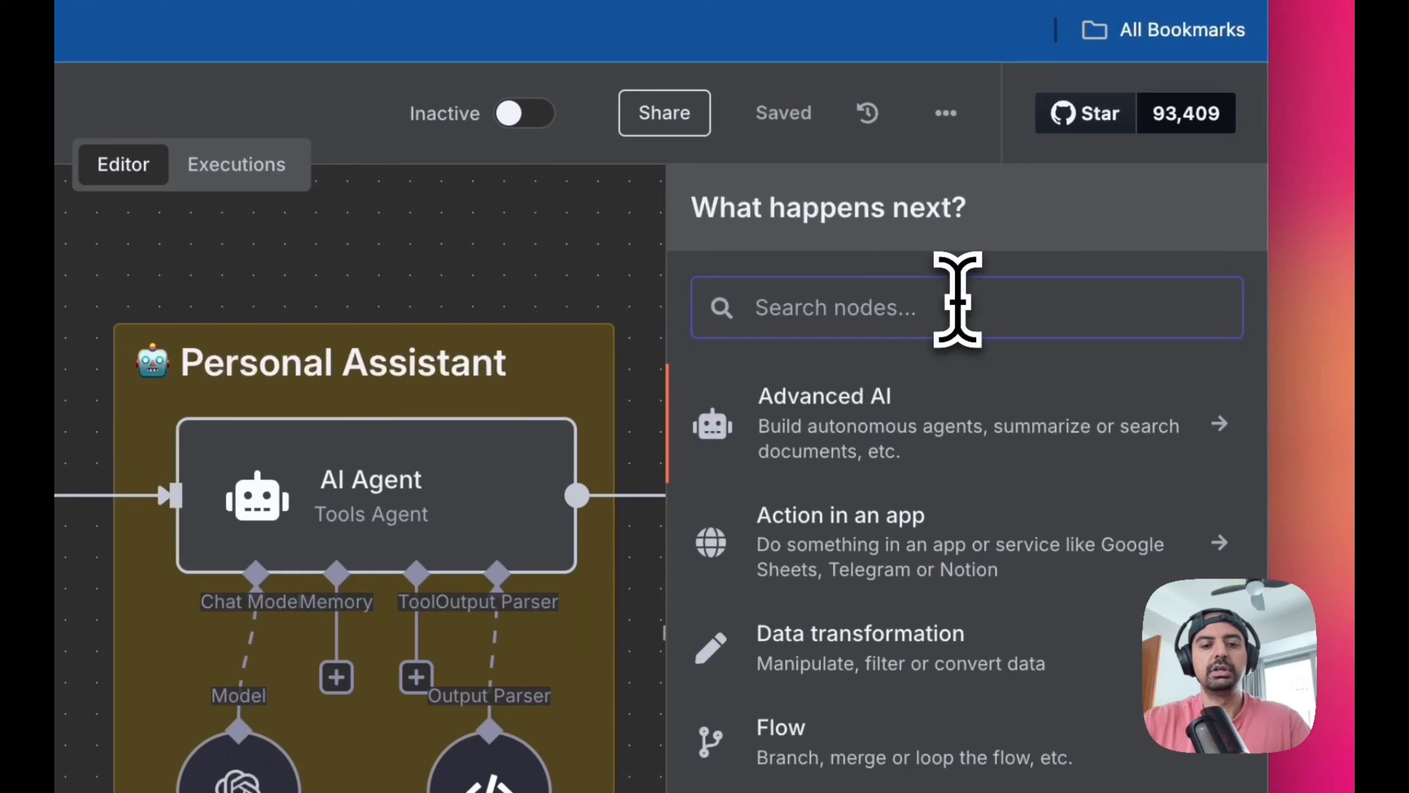
text(ai)
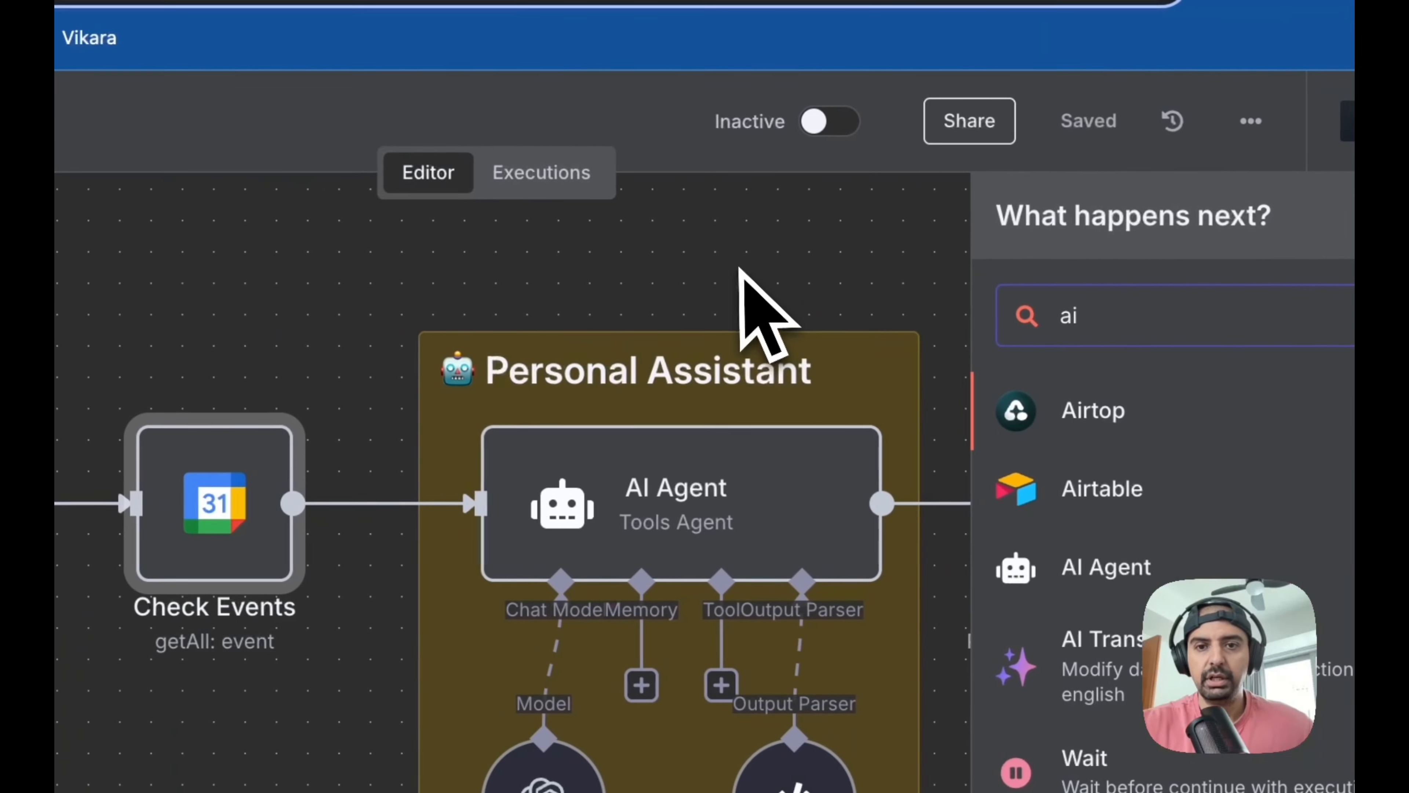
click(741, 272)
Open the AI Agent node and compare its user message prompt with the input fields coming from Check Events
mouse_move(644, 513)
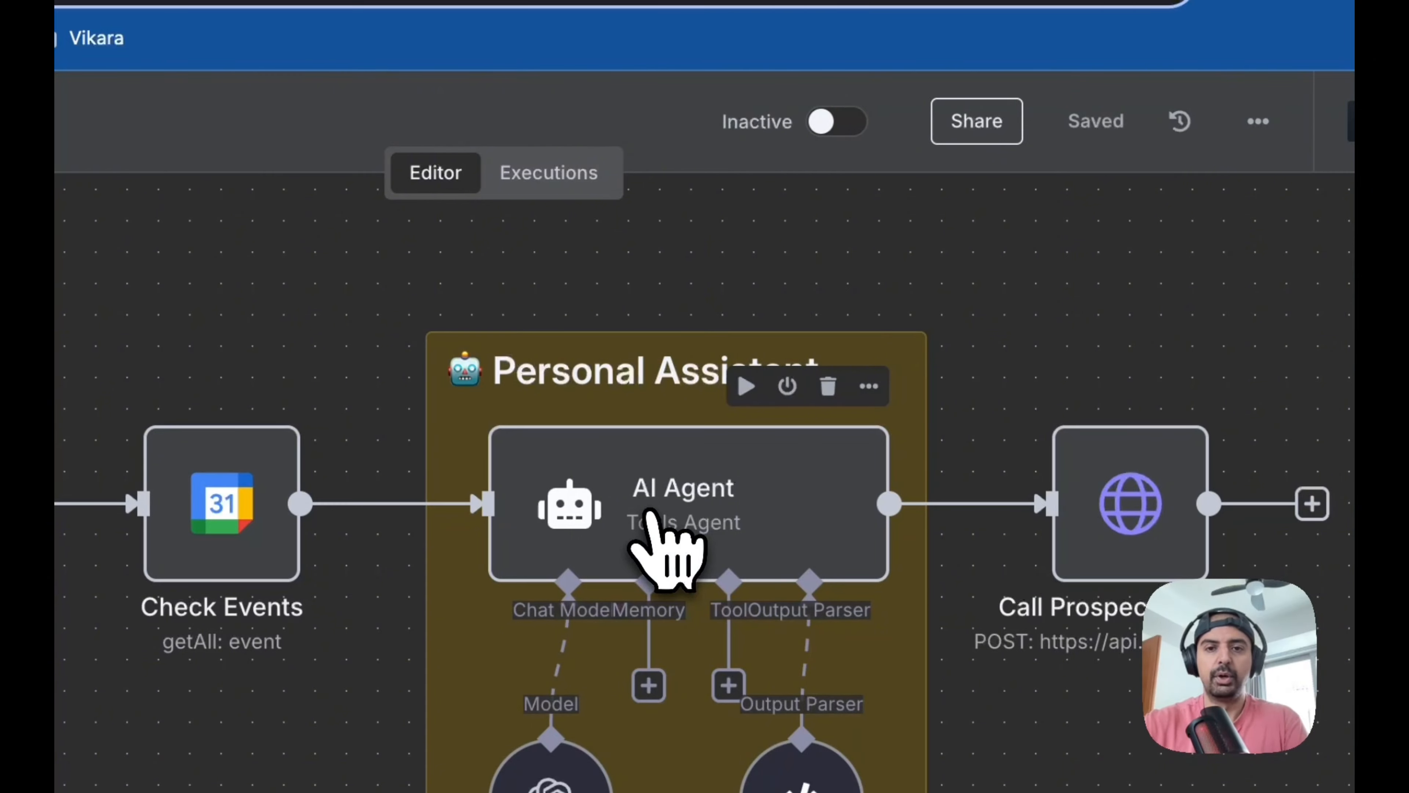
double_click(649, 514)
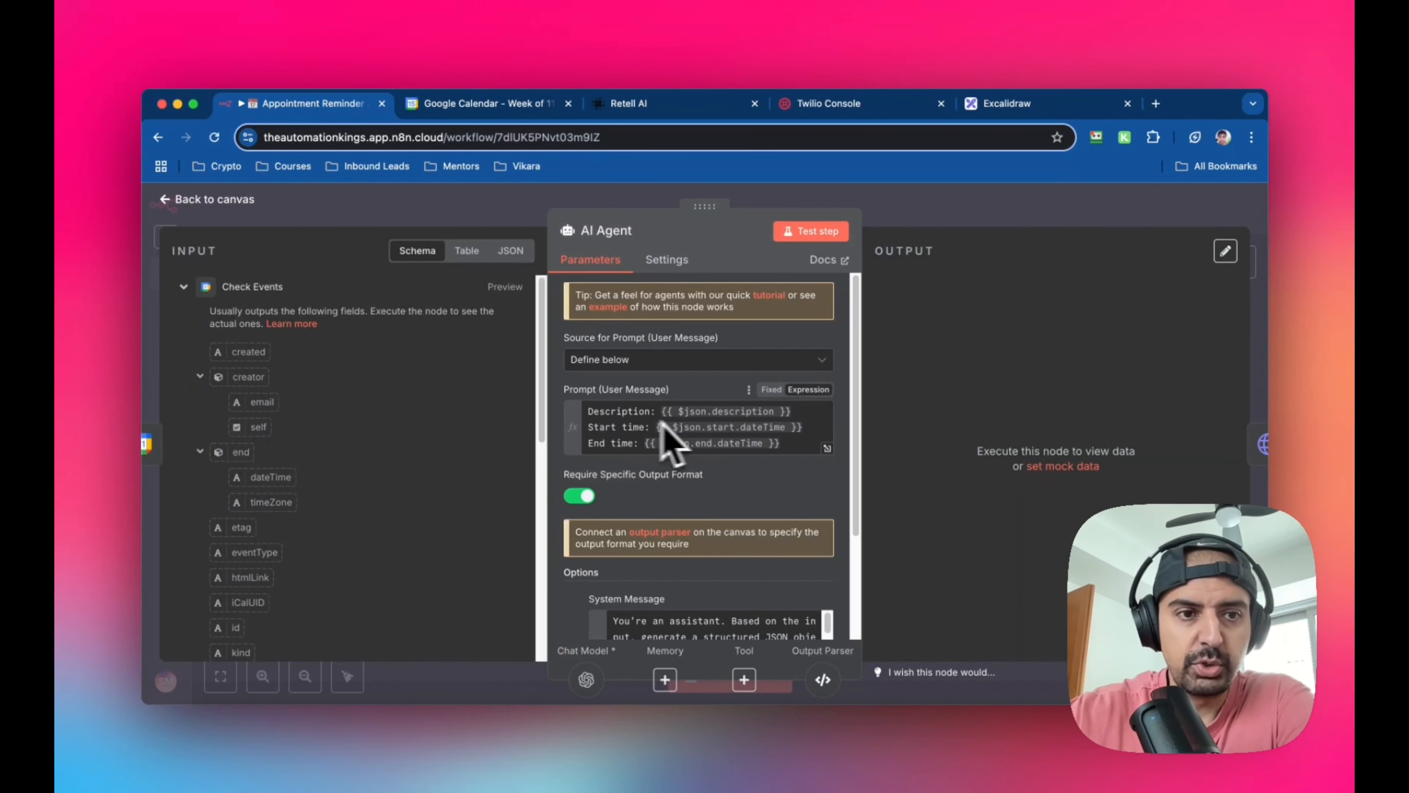
scroll(352, 425, down, 10)
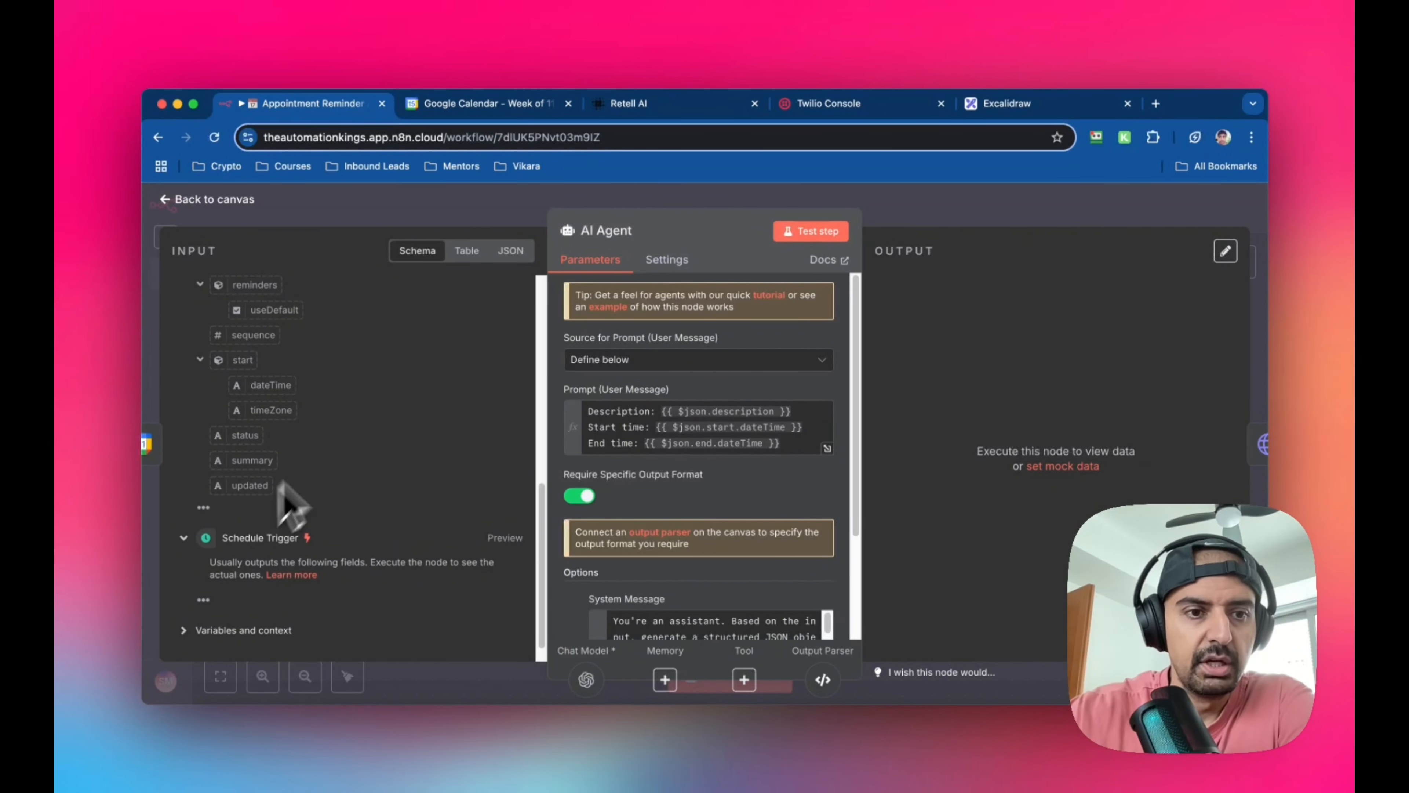
scroll(333, 472, up, 10)
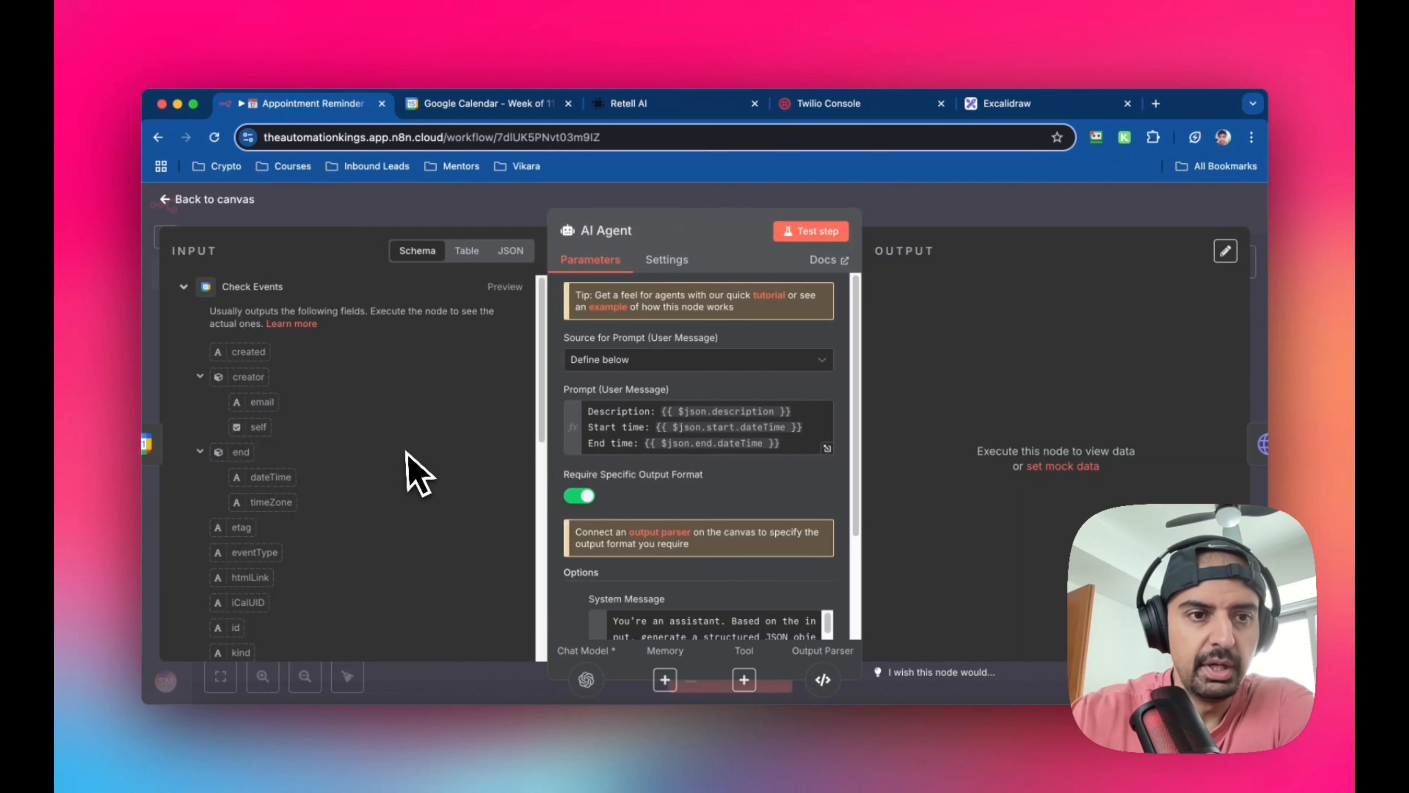
scroll(403, 472, down, 1)
scroll(258, 444, up, 1)
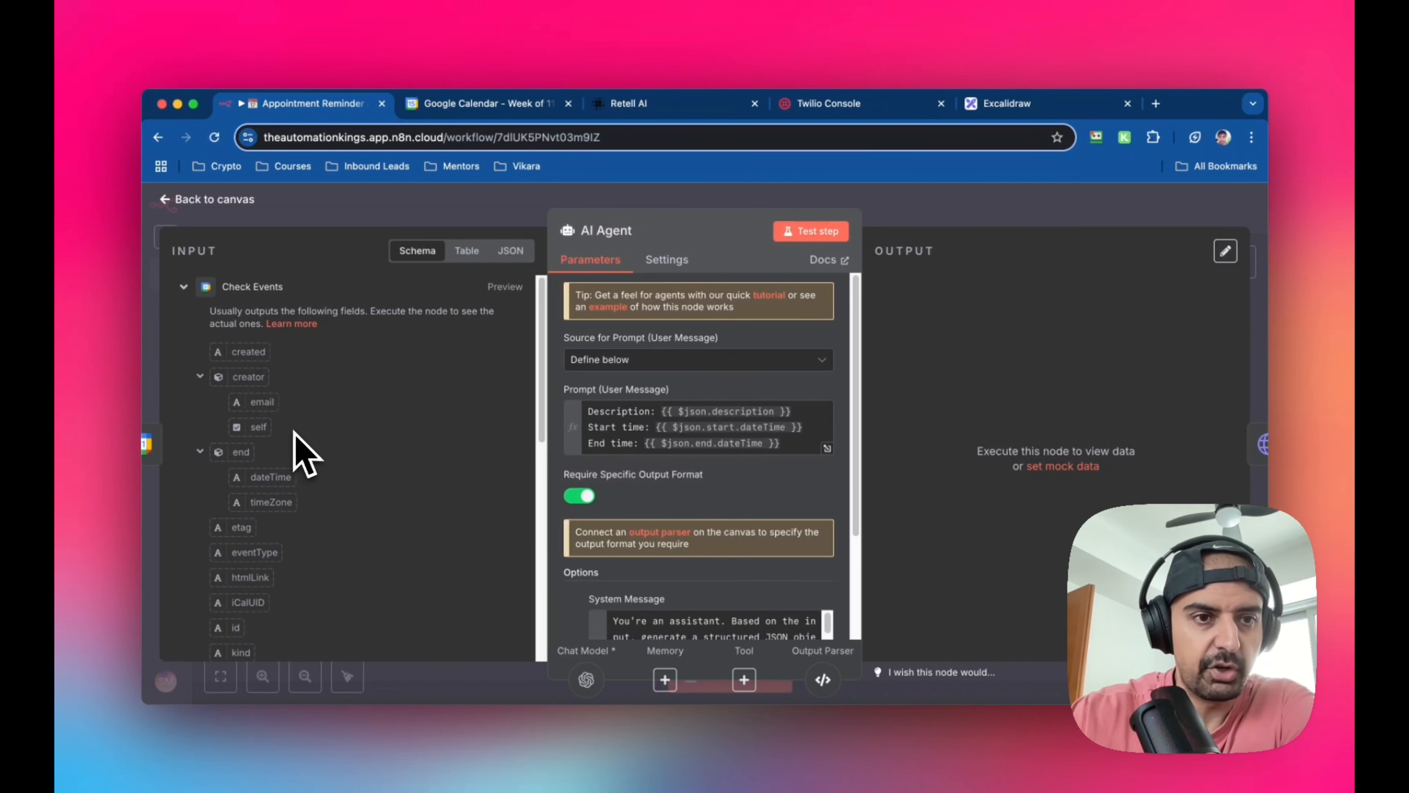
scroll(292, 483, down, 10)
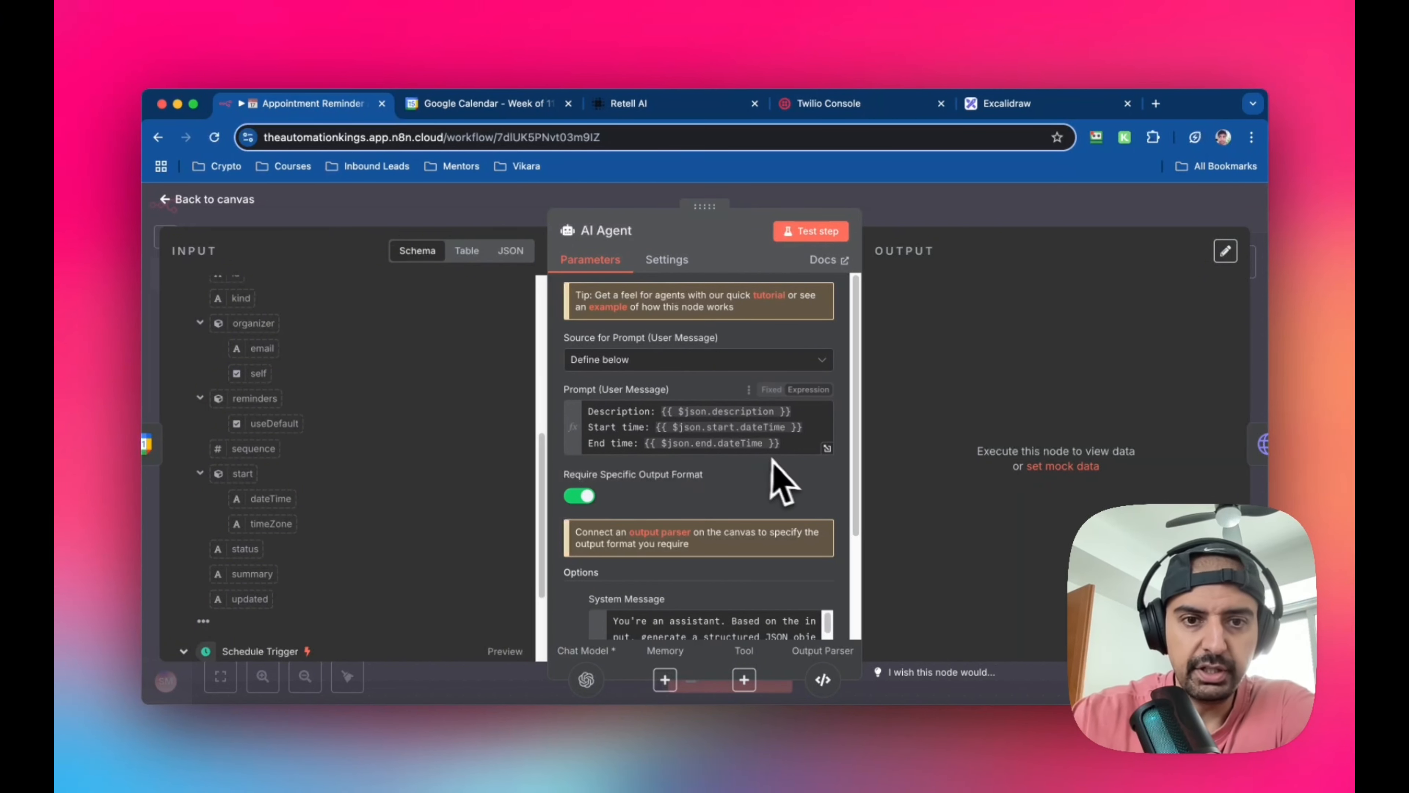
Read the AI Agent's full system message in the expanded editor, and return to the canvas
scroll(777, 464, down, 3)
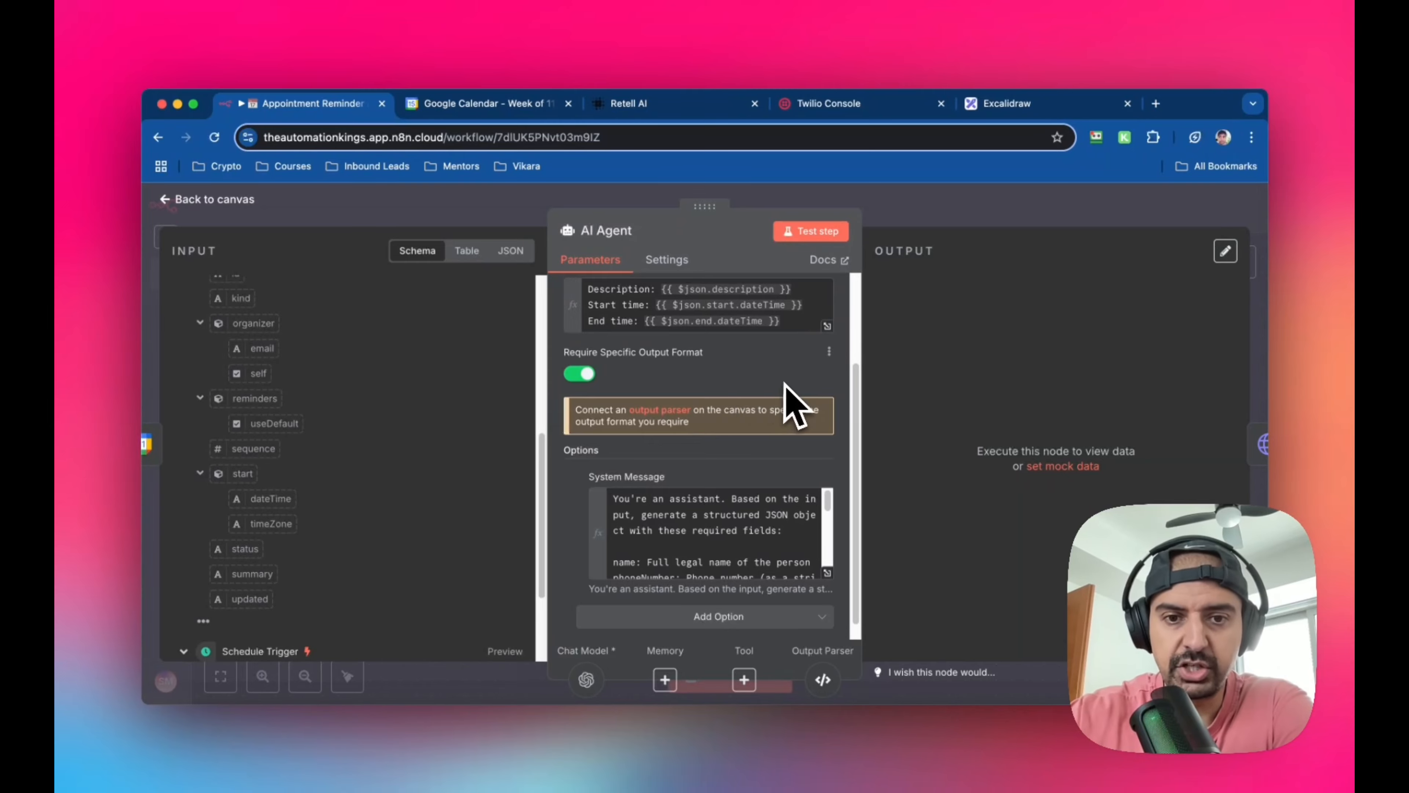
scroll(783, 403, down, 1)
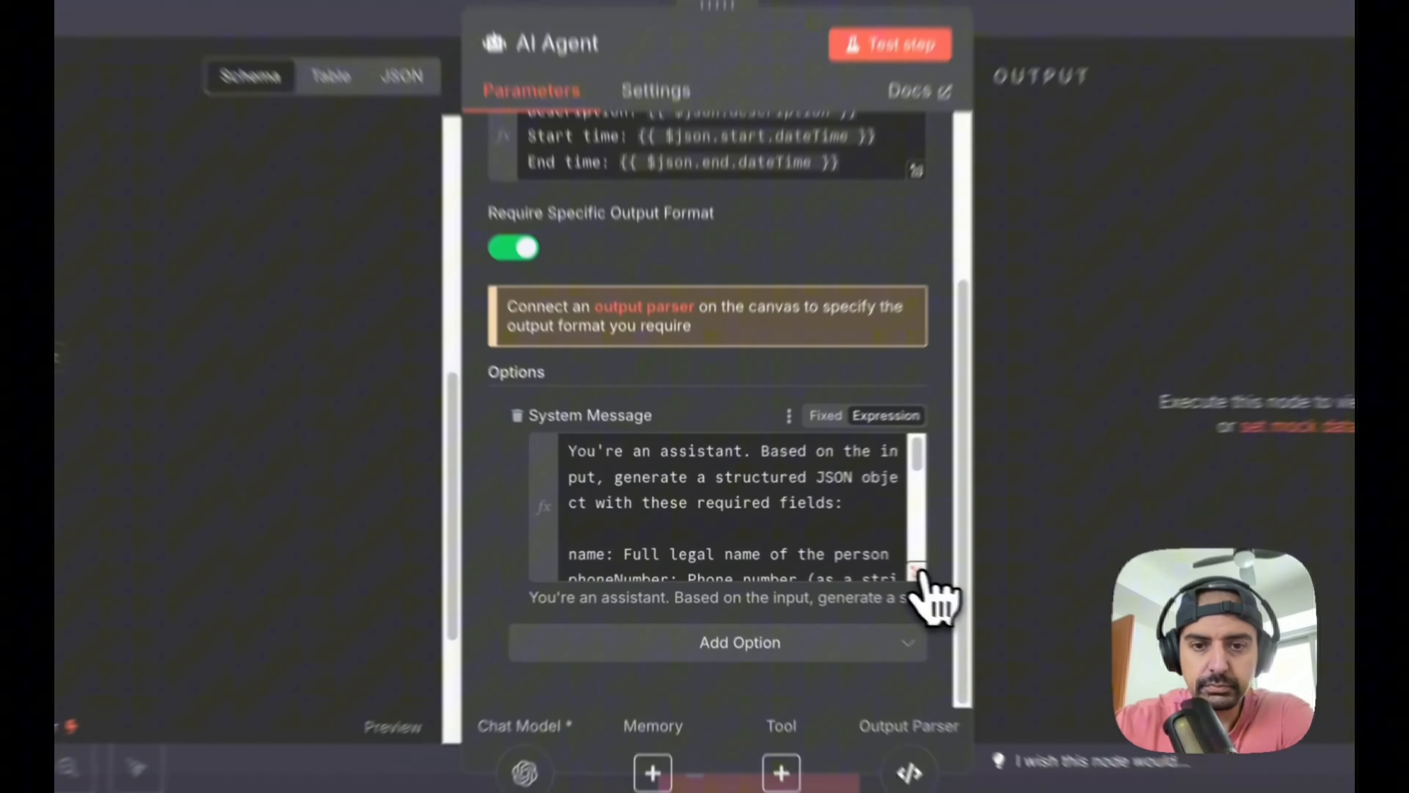
click(827, 556)
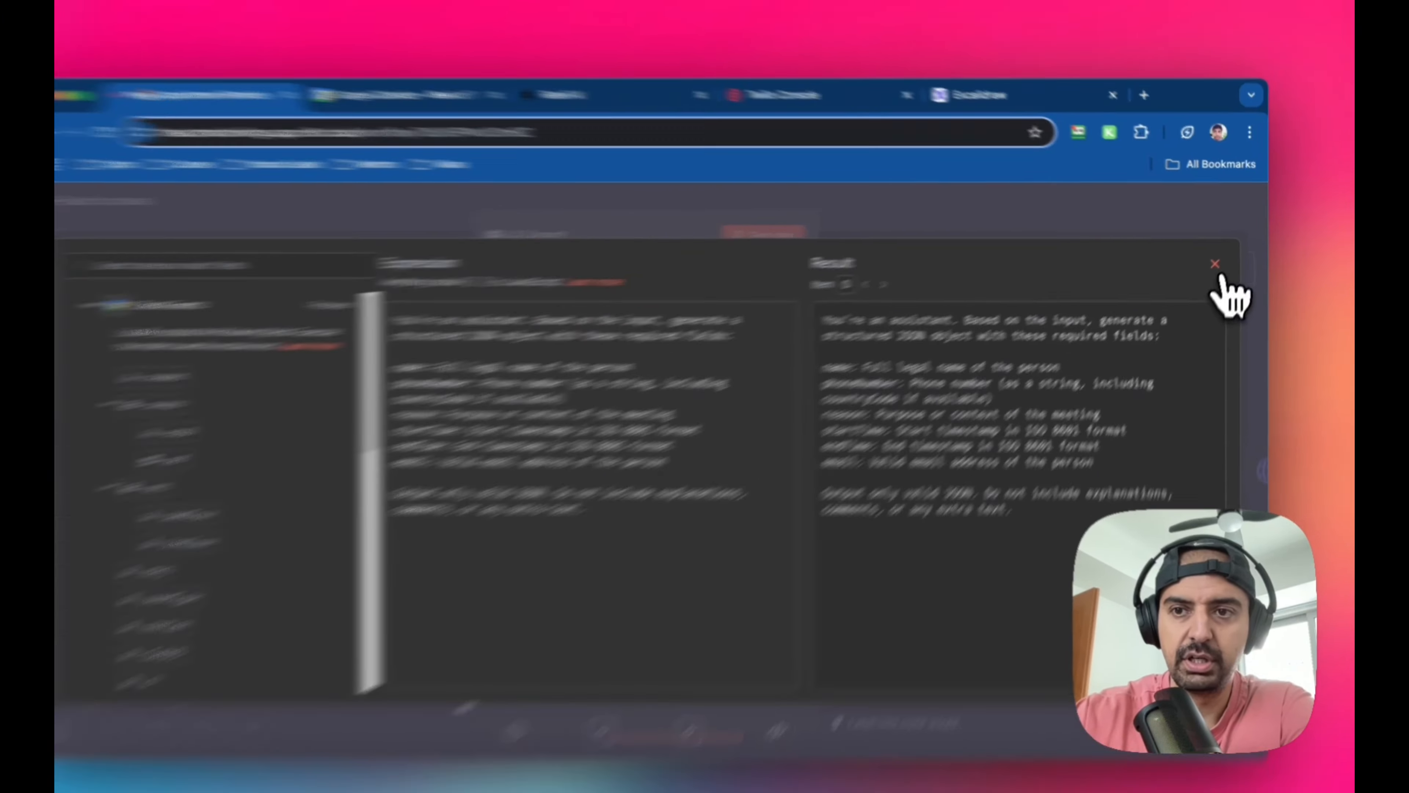
click(1220, 256)
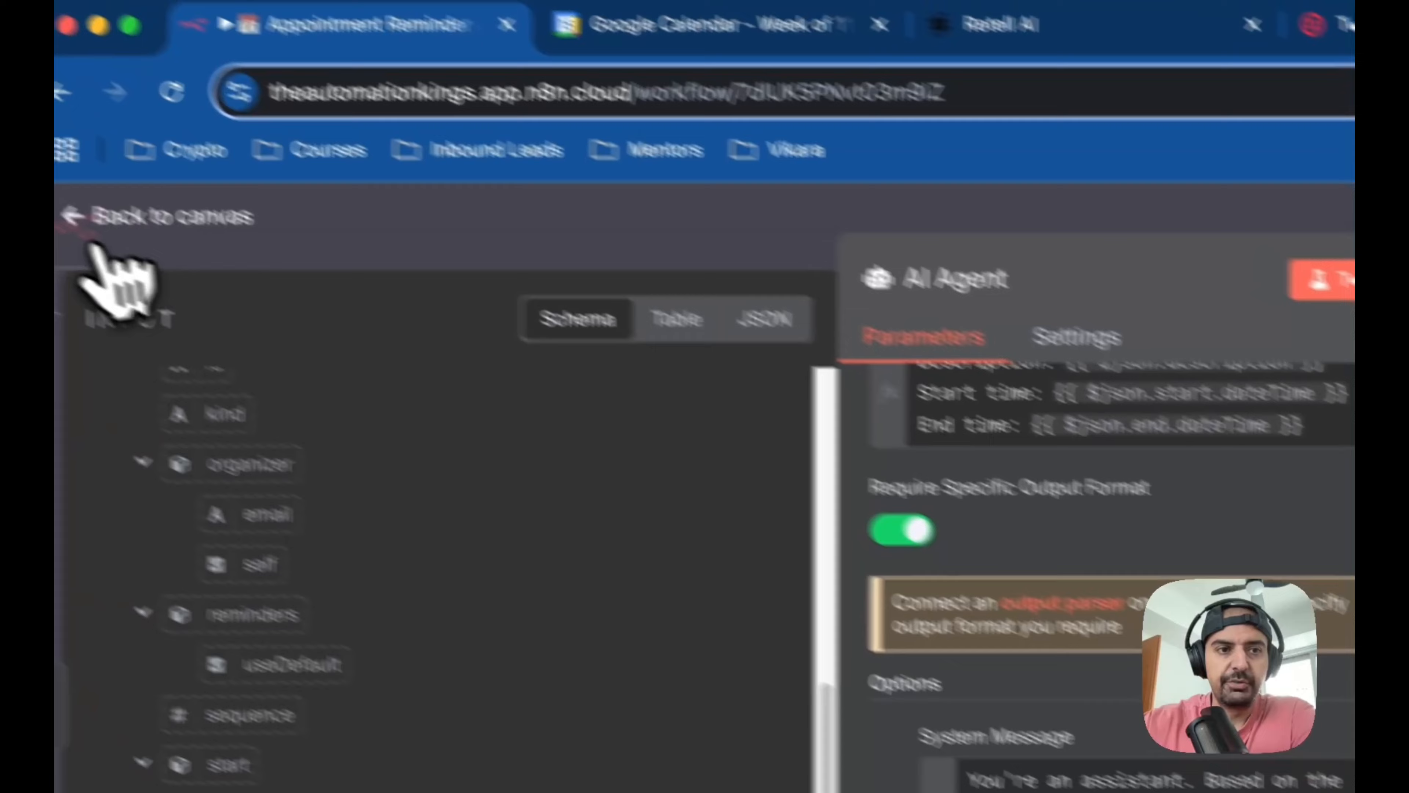
click(110, 220)
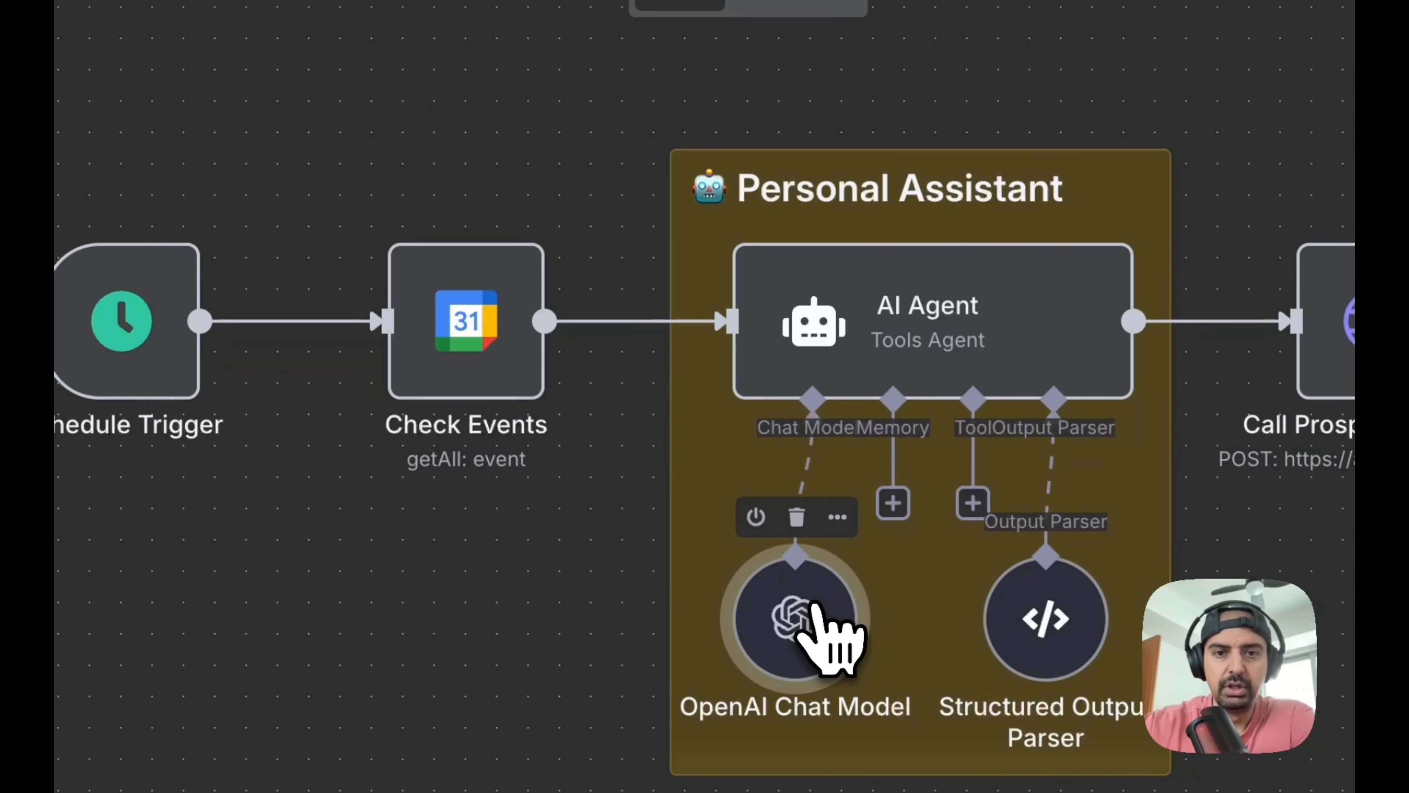
Check the credential and model settings of the OpenAI Chat Model node, and return to the canvas
double_click(813, 616)
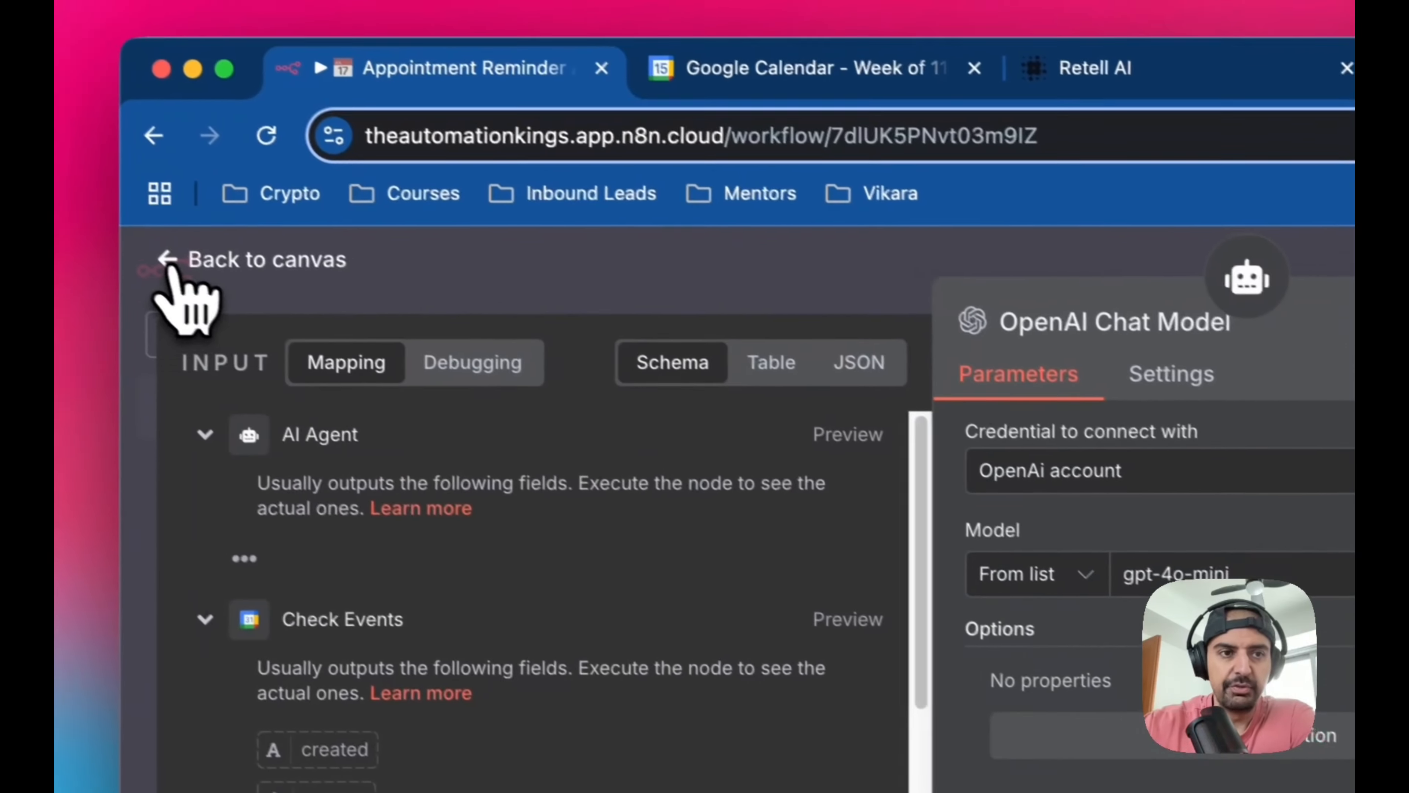
click(170, 266)
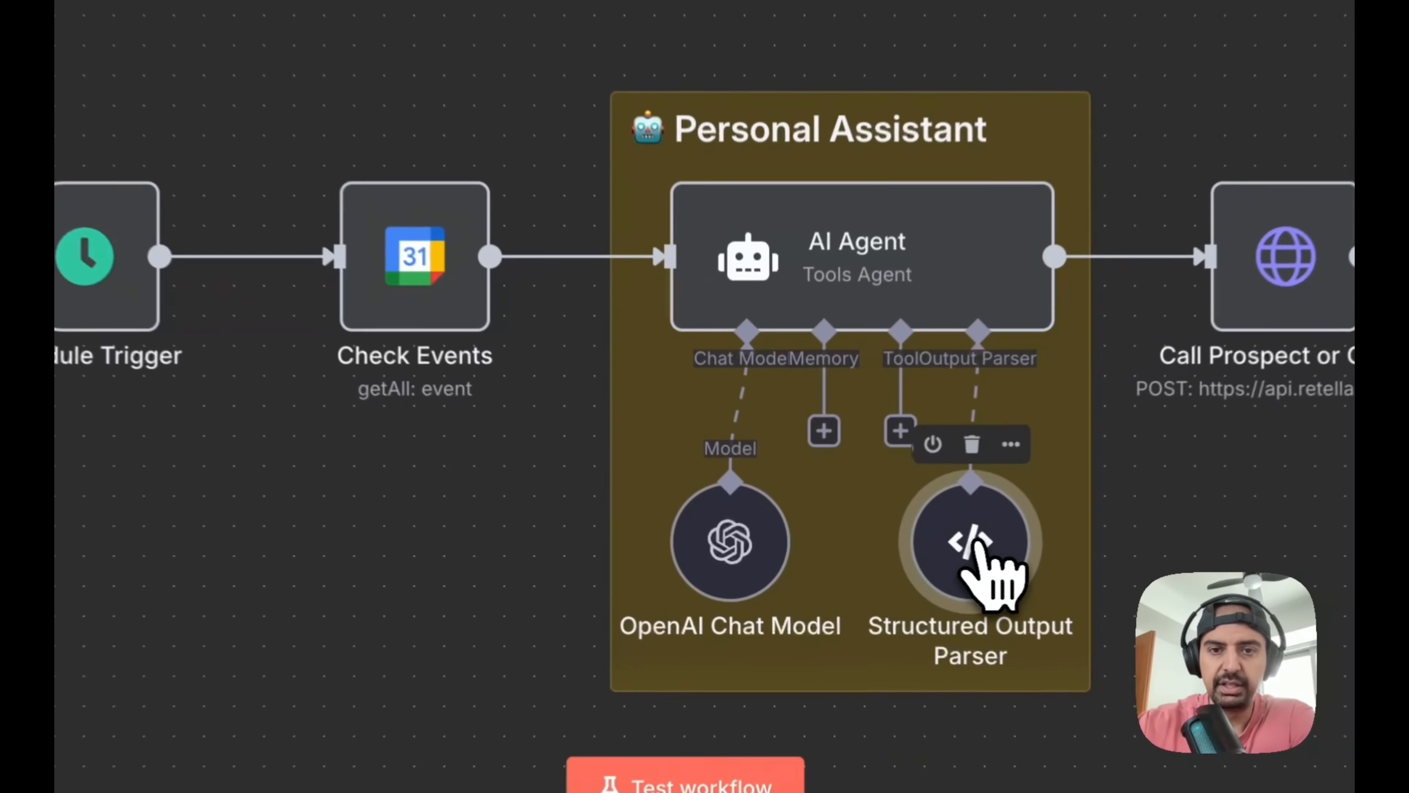
Expand the Structured Output Parser's input schema and rename the phone number key to phoneNumber
double_click(879, 548)
scroll(840, 502, down, 5)
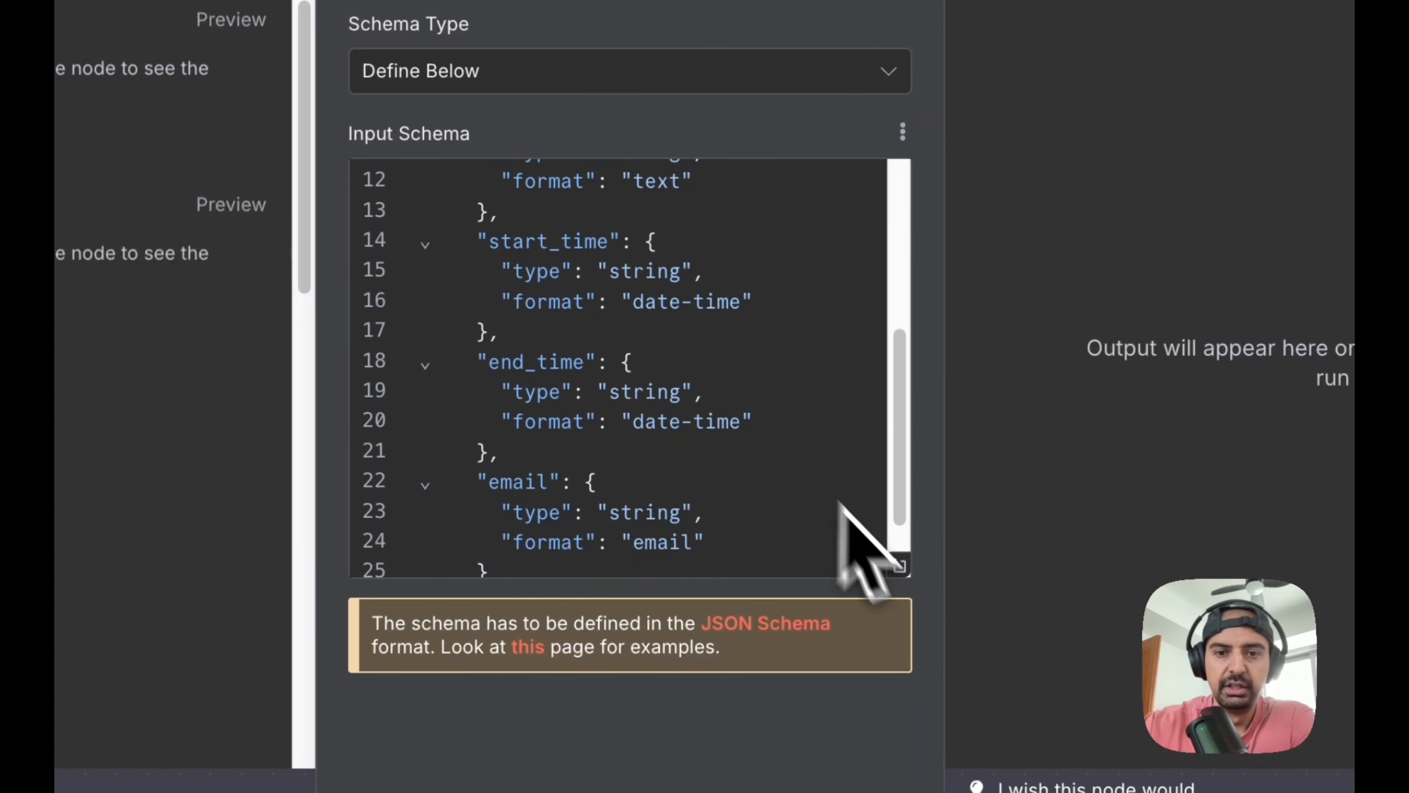
click(899, 565)
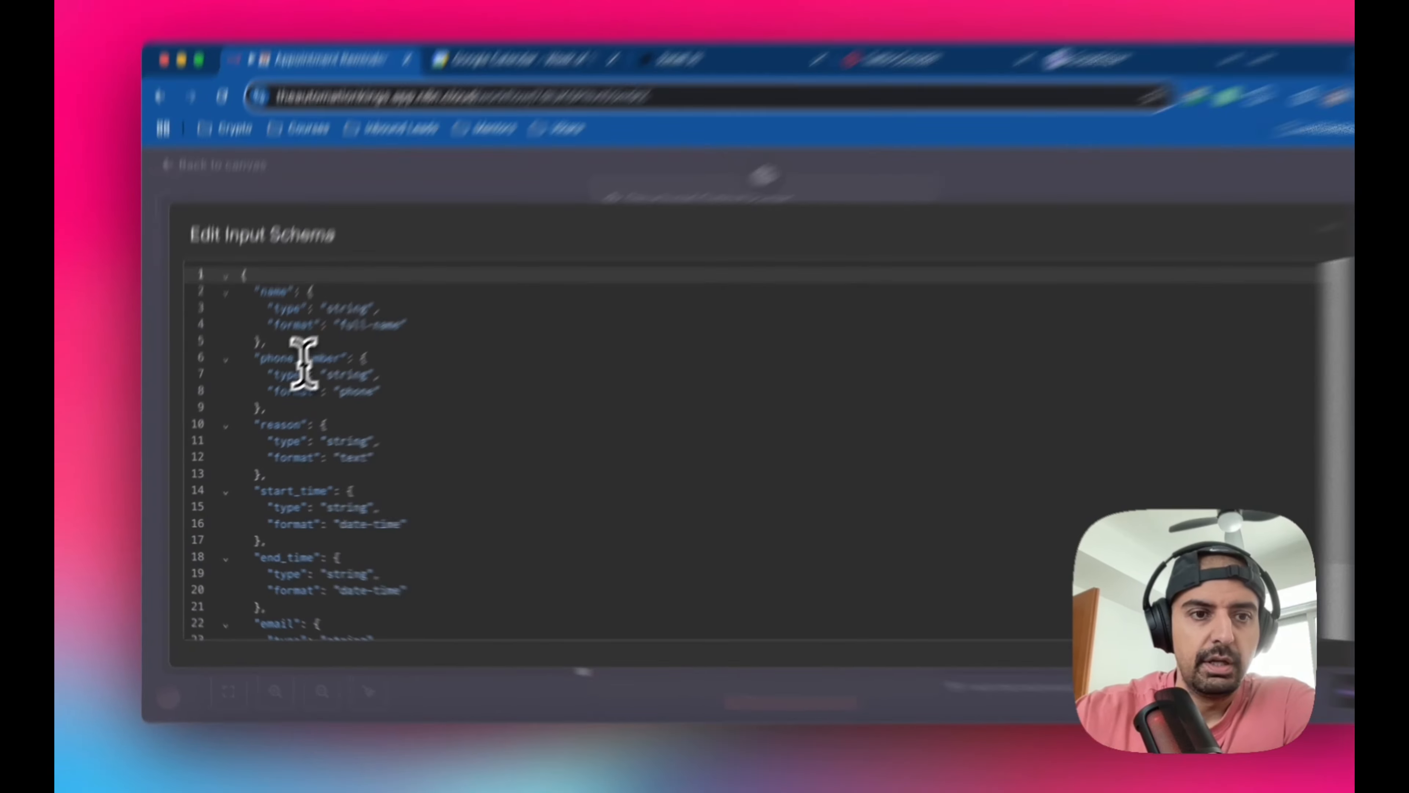
click(285, 374)
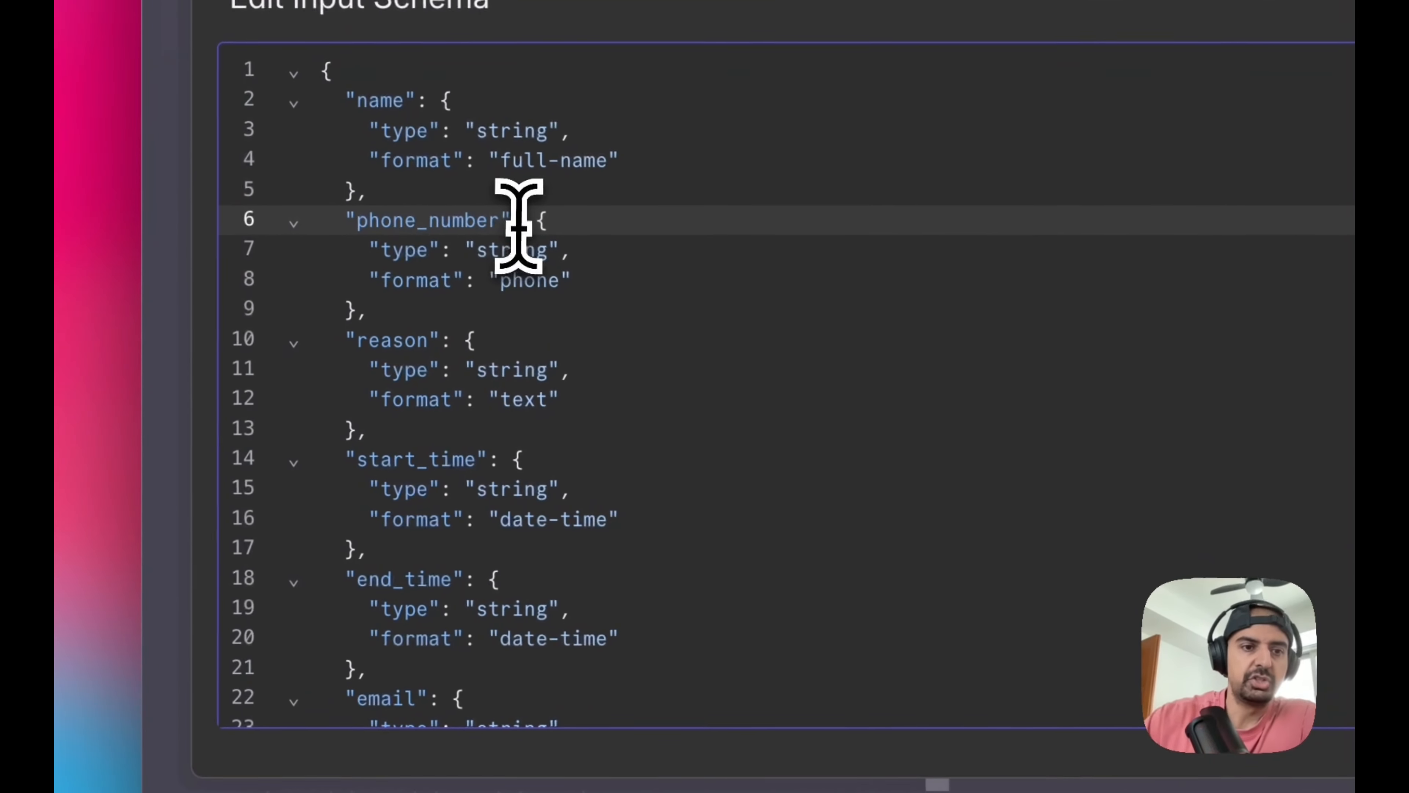
key(BackSpace)
key(Right)
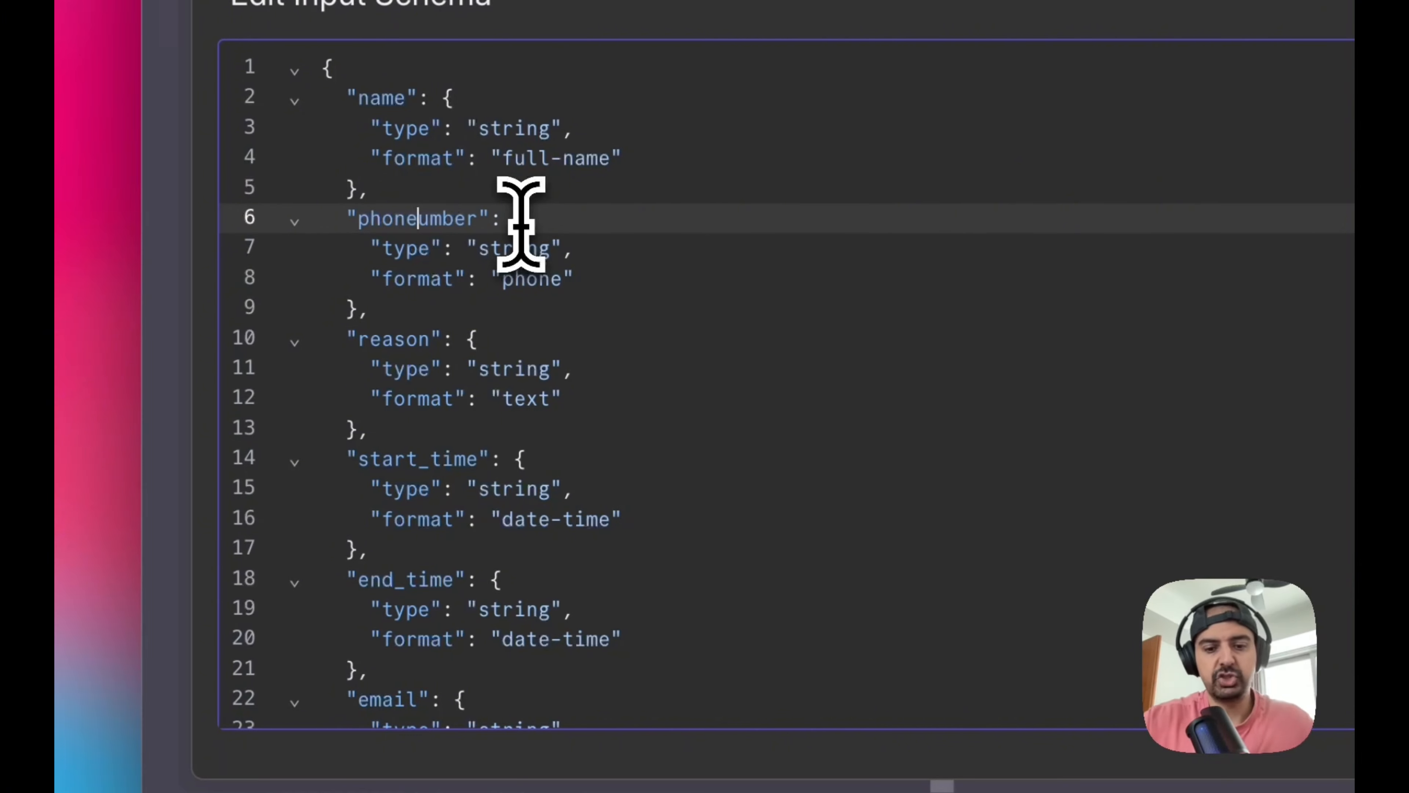
Rename the start and end time keys in the input schema to startTime and endTime, and return to the canvas
click(438, 451)
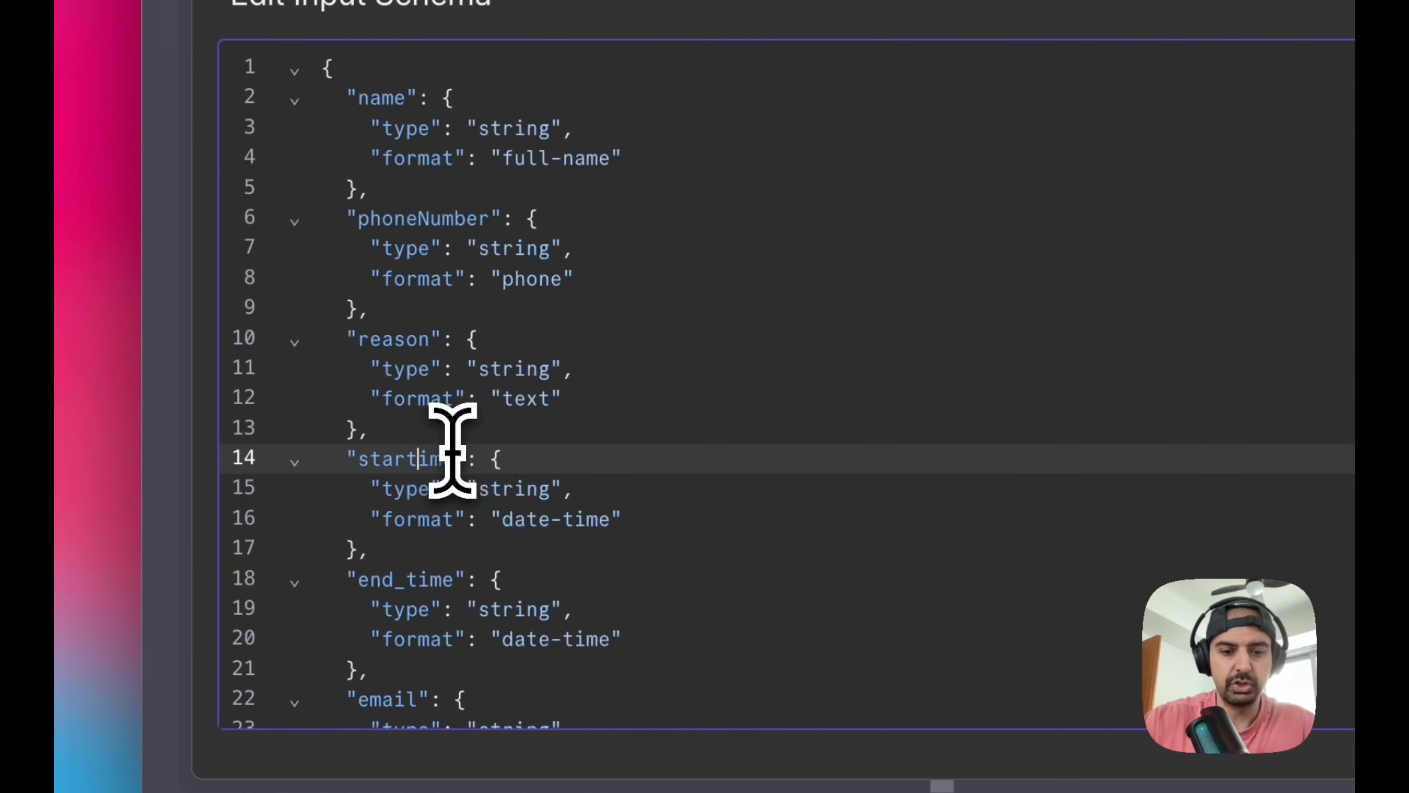
click(424, 577)
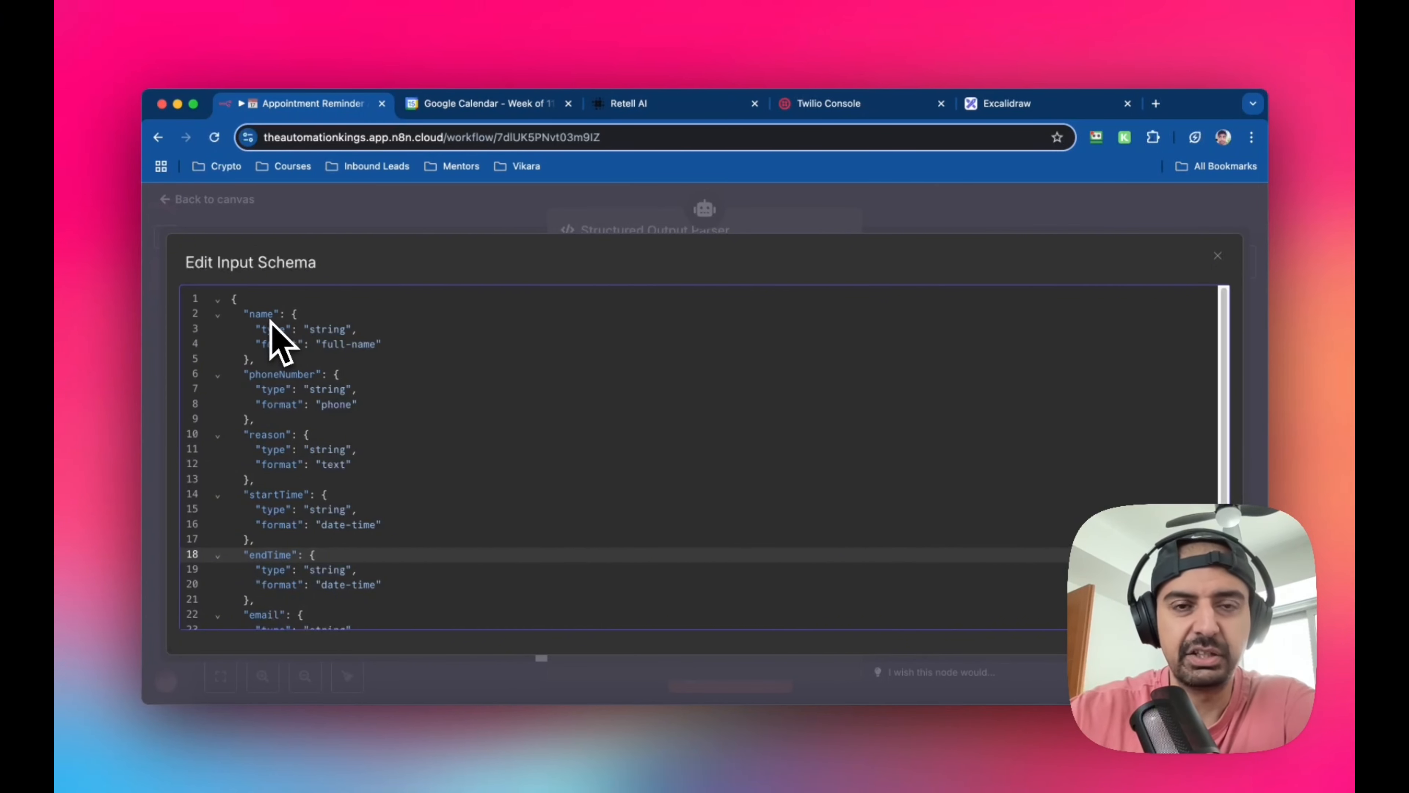
scroll(344, 450, down, 3)
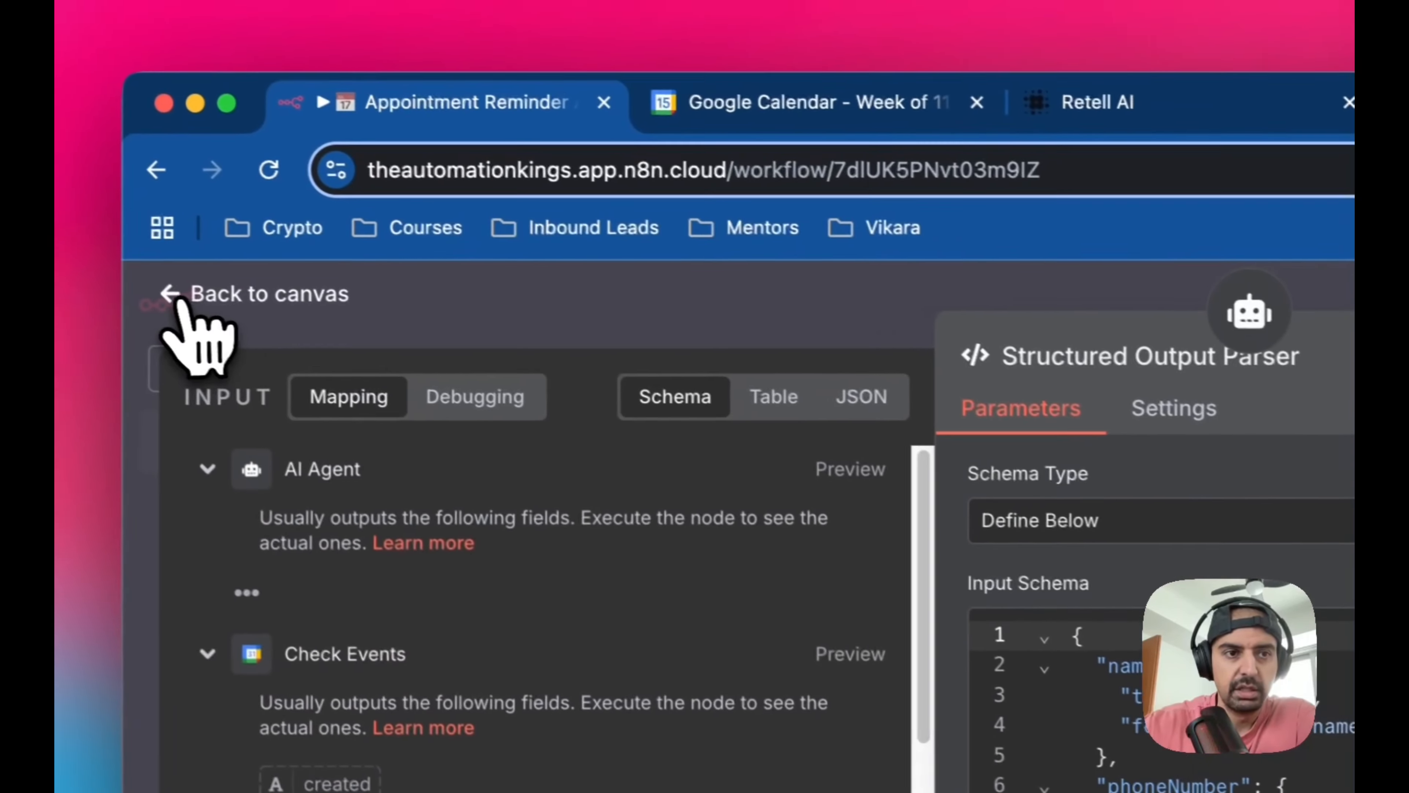
click(176, 300)
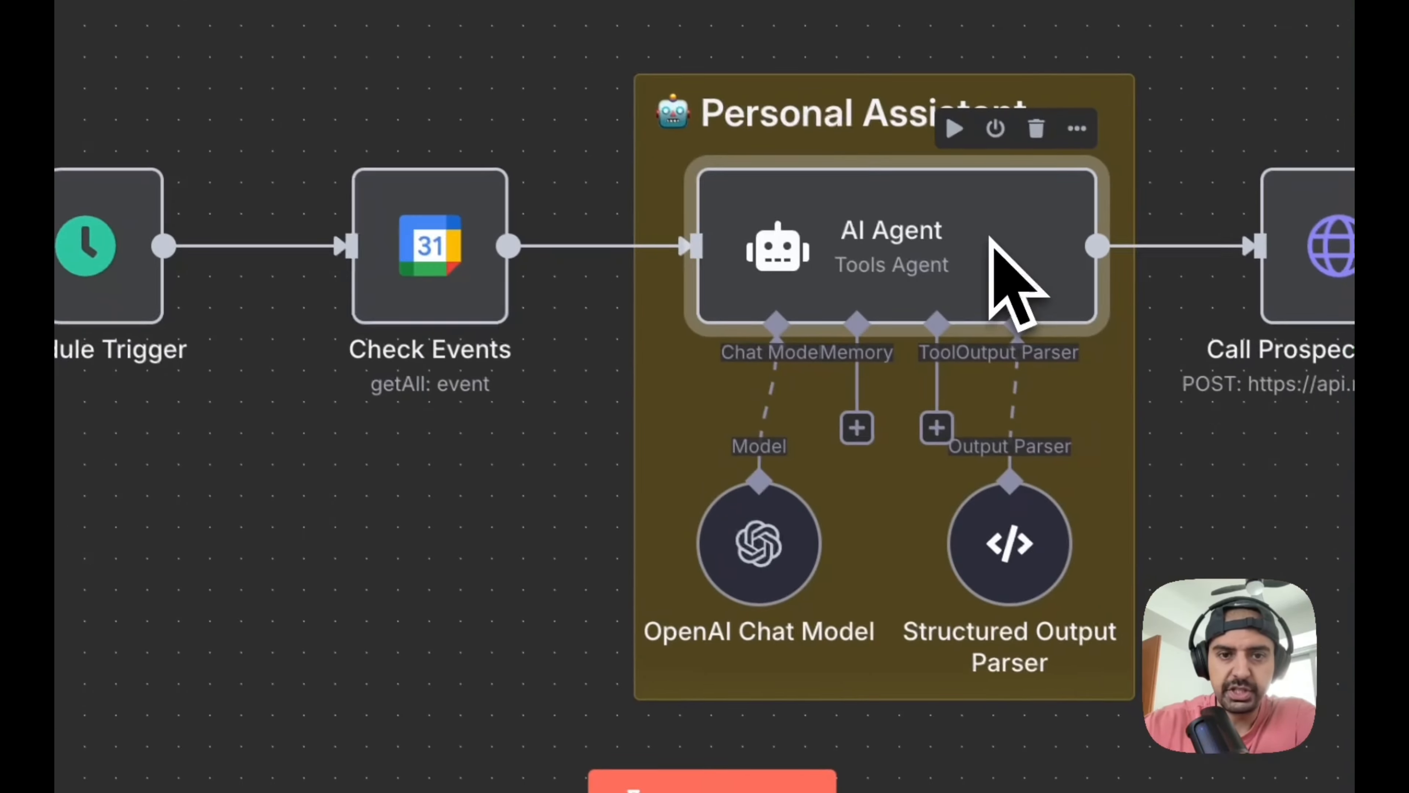
Reopen the AI Agent's system message in the expanded editor to compare its required fields with the parser schema
double_click(1006, 277)
scroll(931, 527, down, 2)
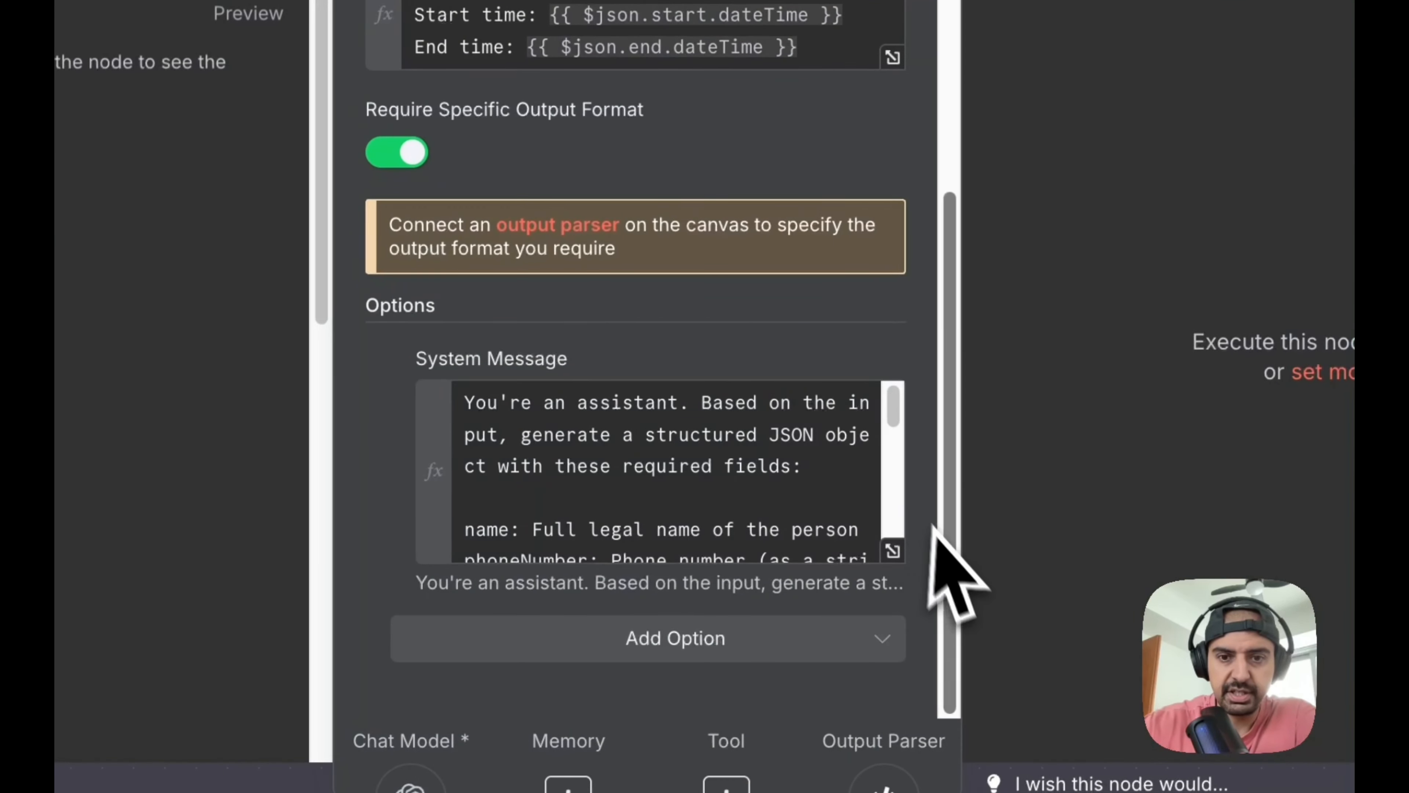
click(892, 548)
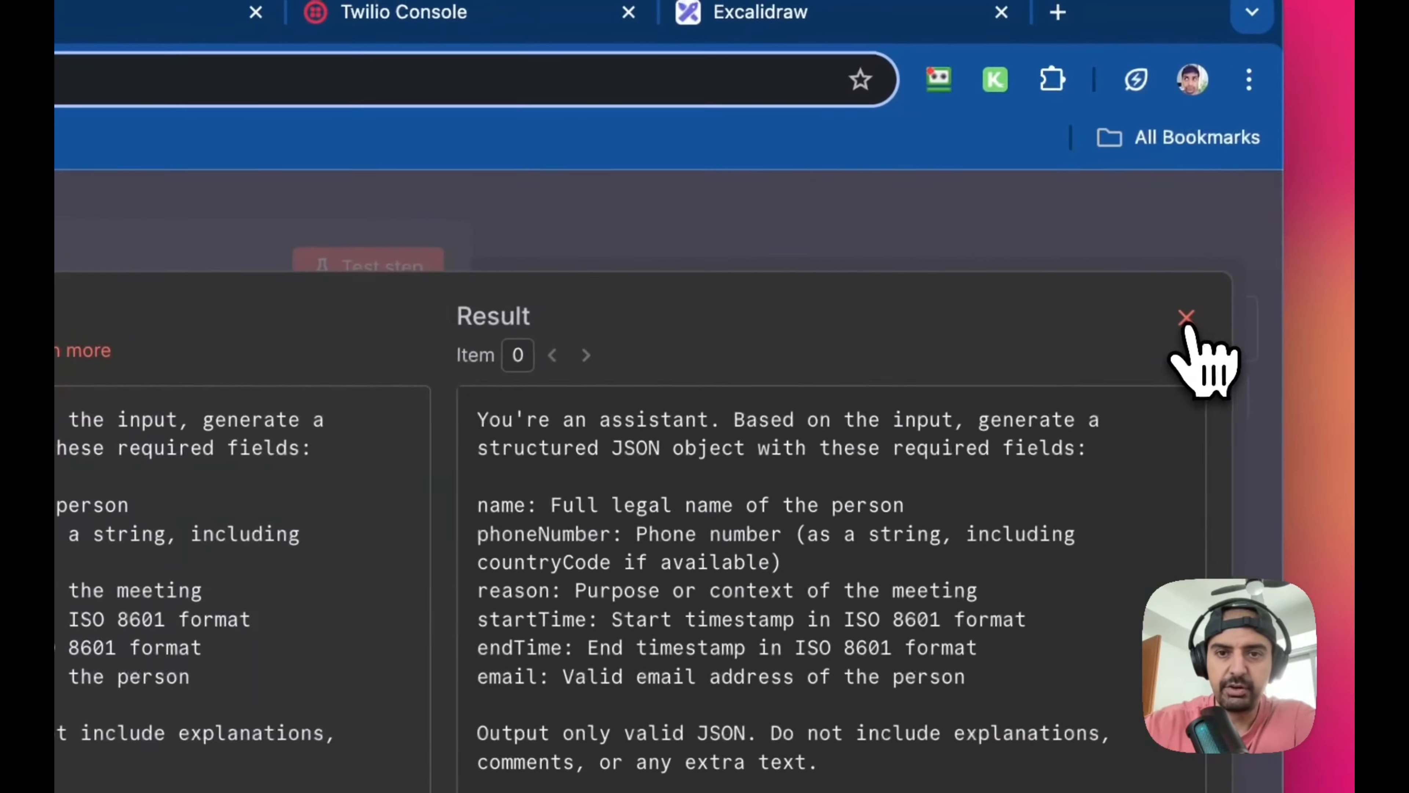
Close the AI Agent's system message editor, return to the canvas, and search the available nodes for http
click(1325, 258)
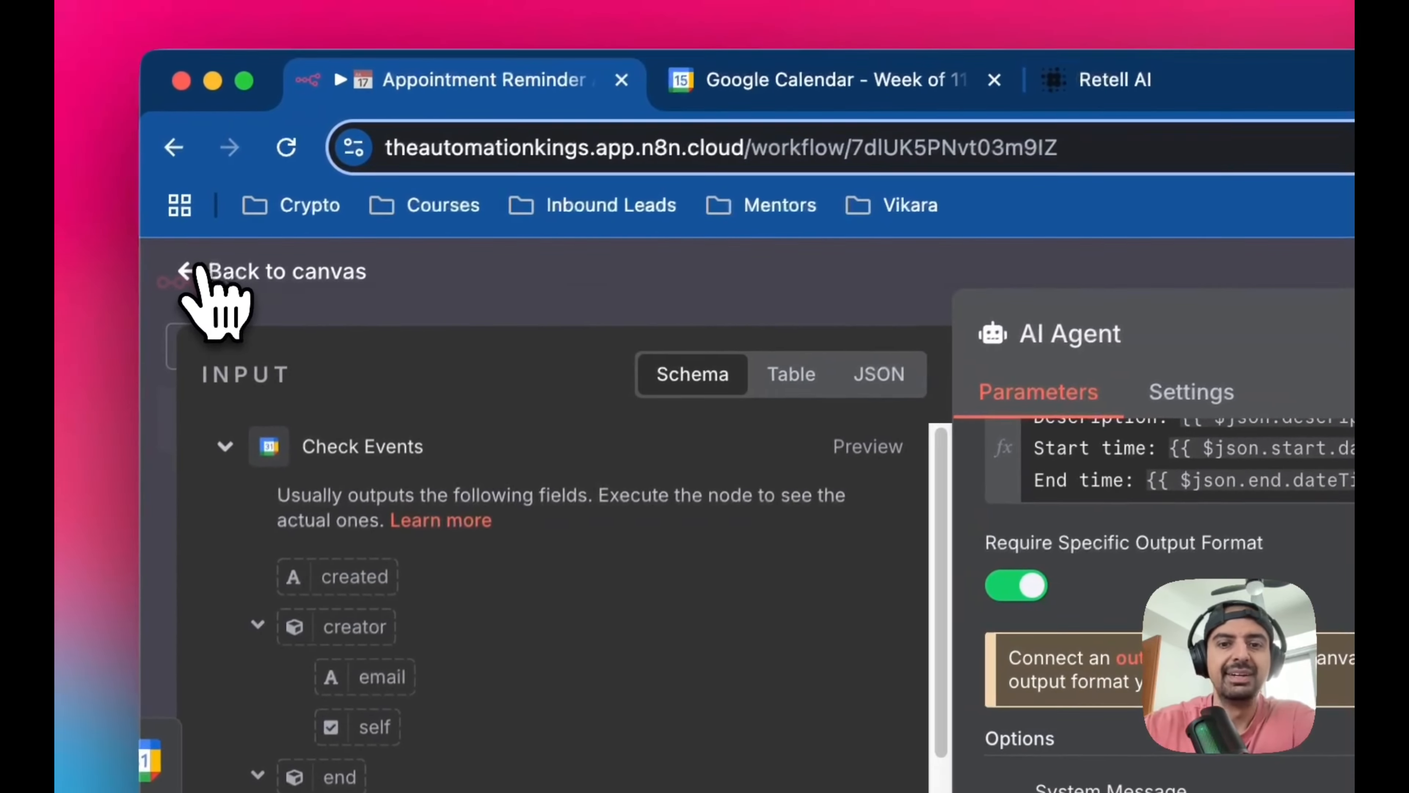
click(25, 167)
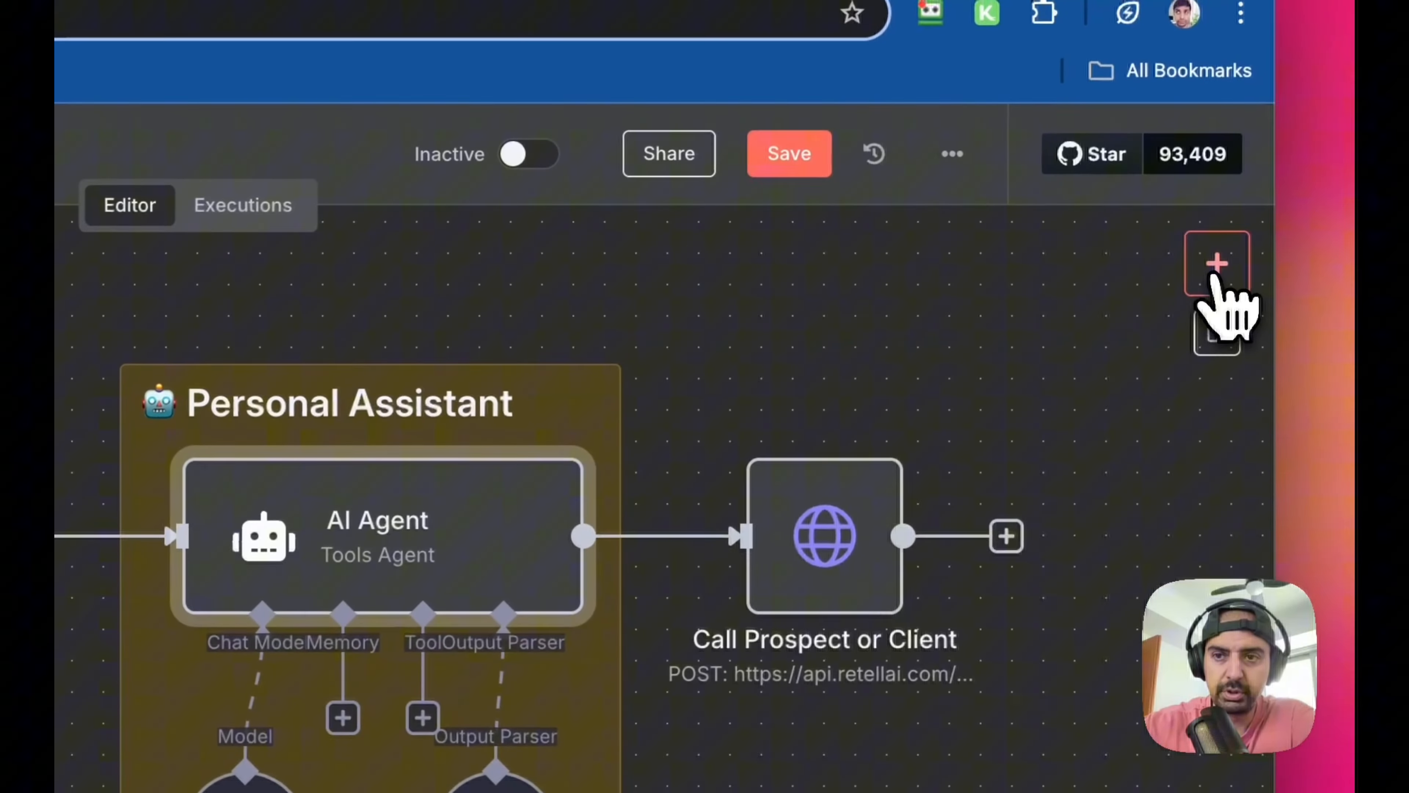
click(1274, 155)
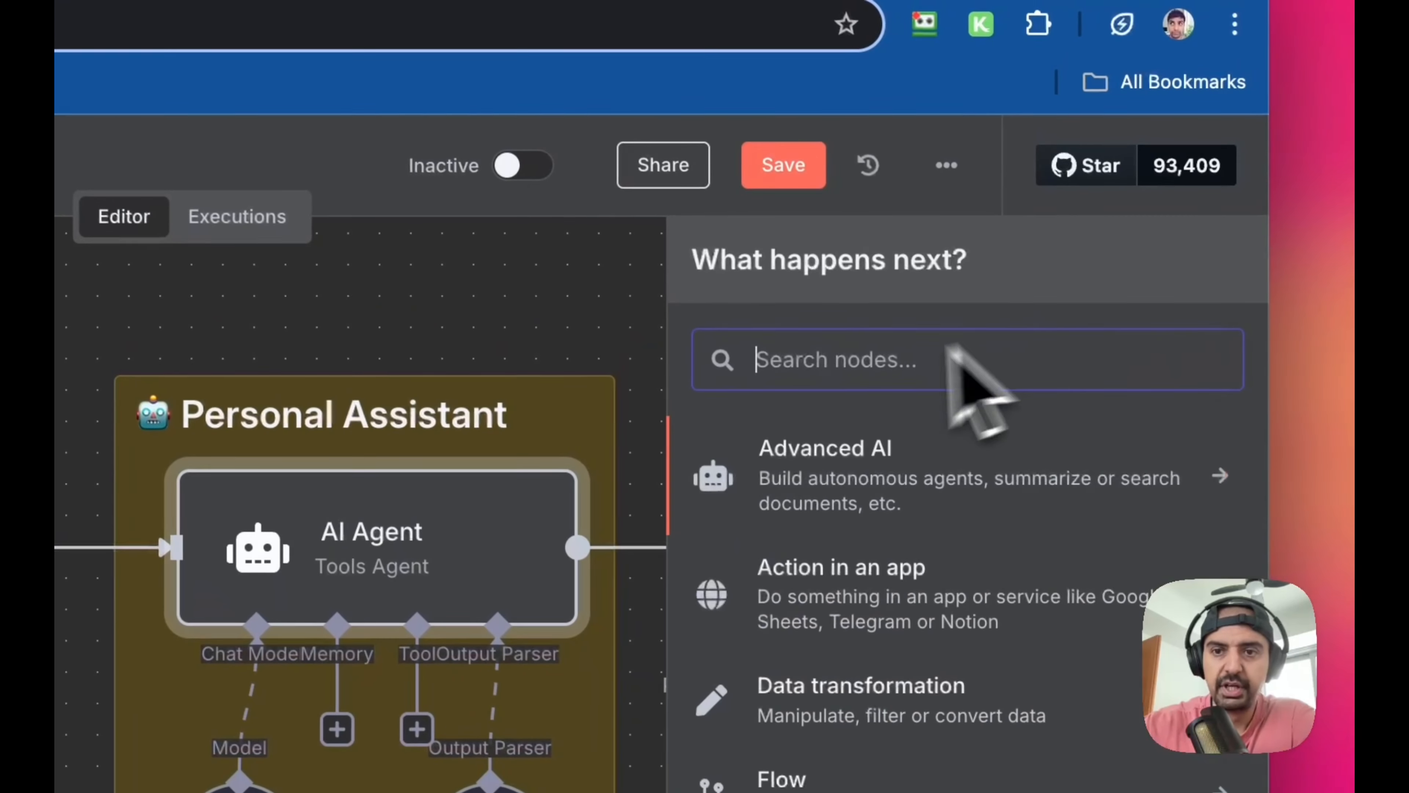
text(http)
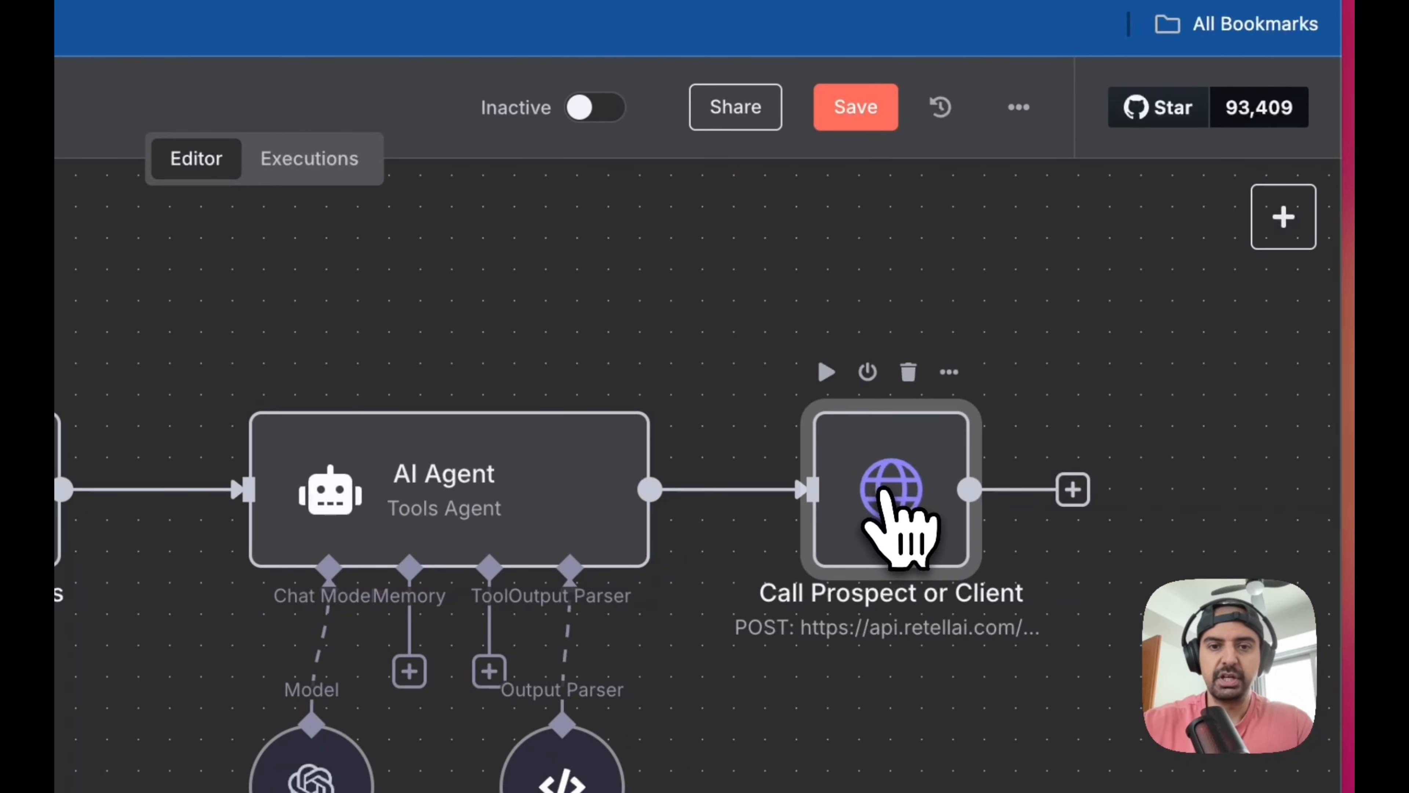
Open the Call Prospect or Client node and view the blank new Custom Auth credential form and the saved Retell AI credential
double_click(895, 499)
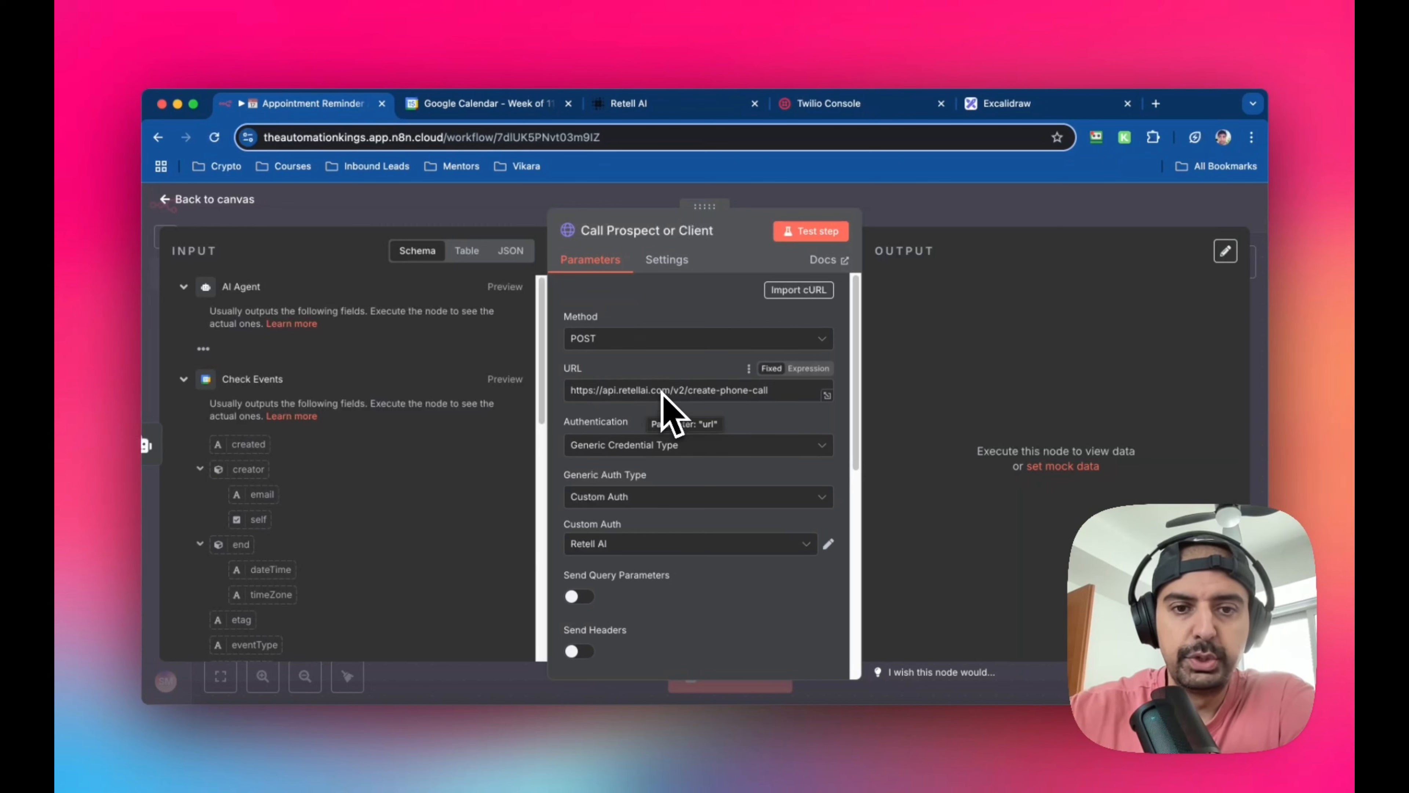
scroll(663, 395, down, 3)
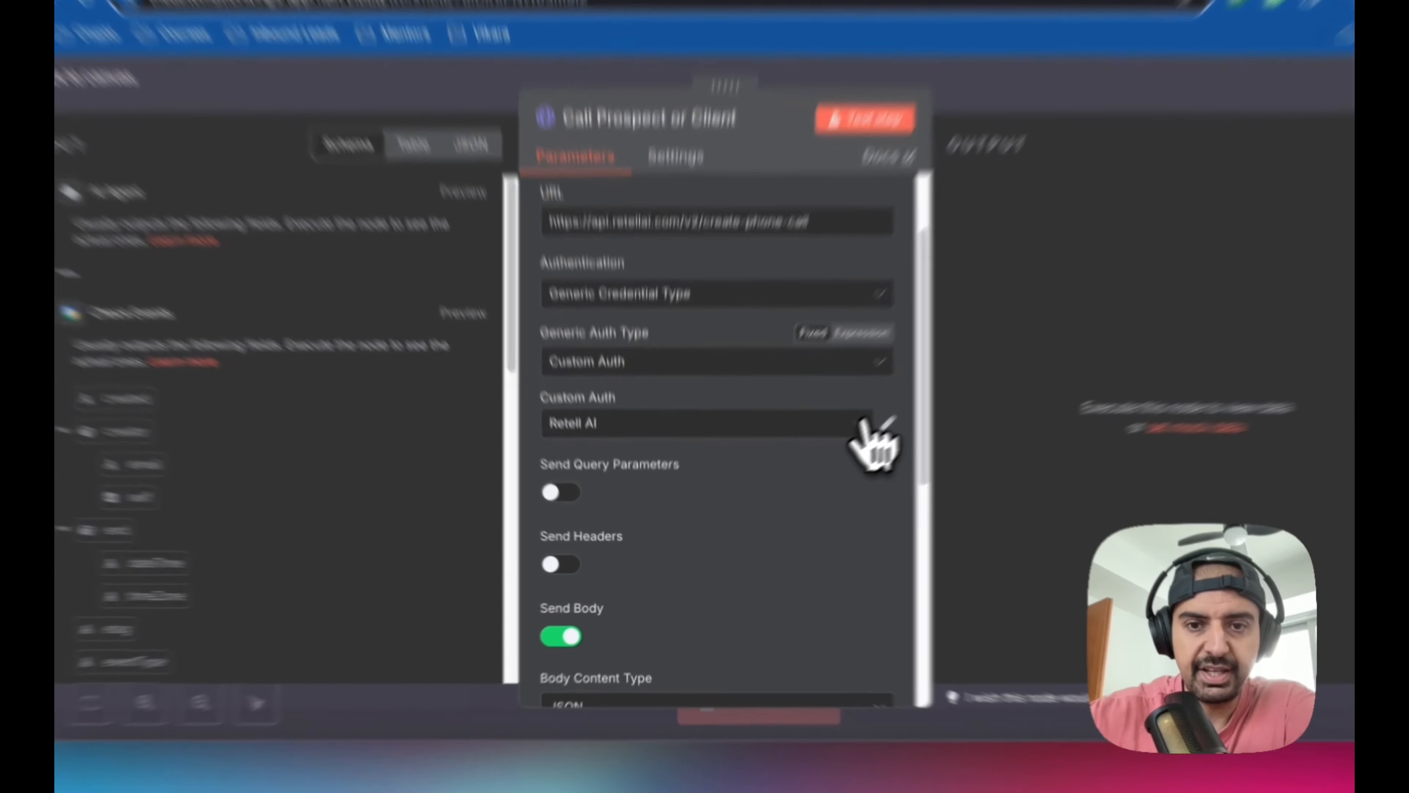
click(805, 466)
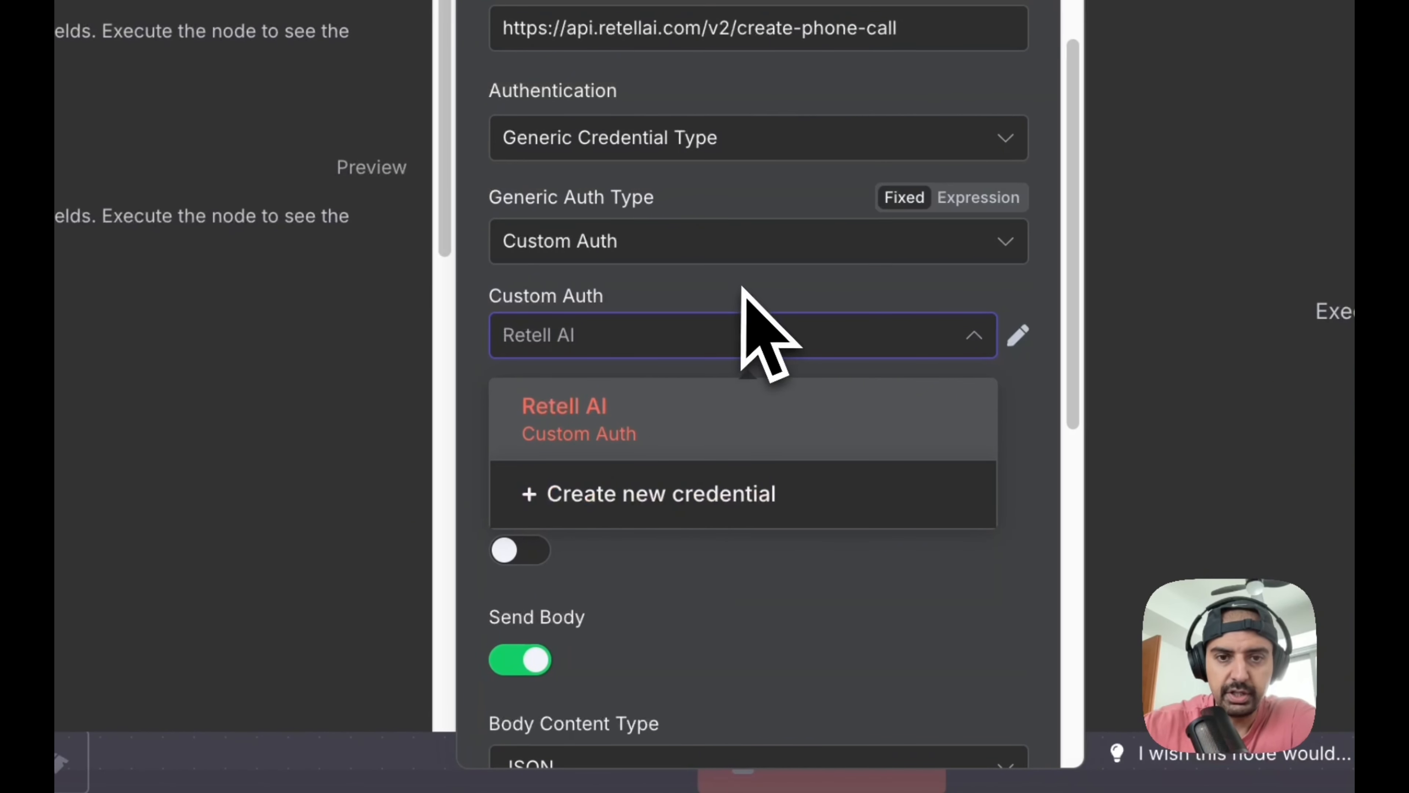
click(727, 519)
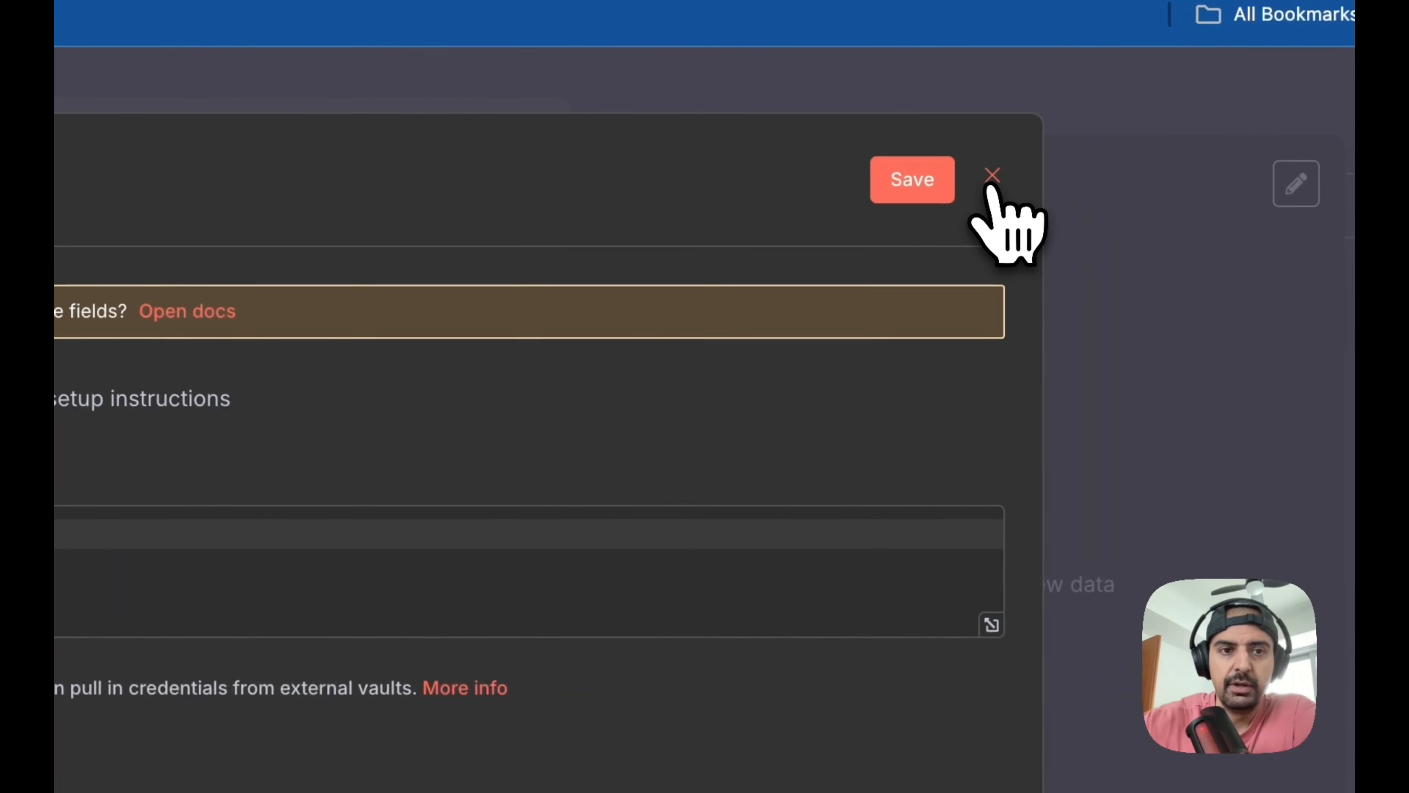
click(992, 177)
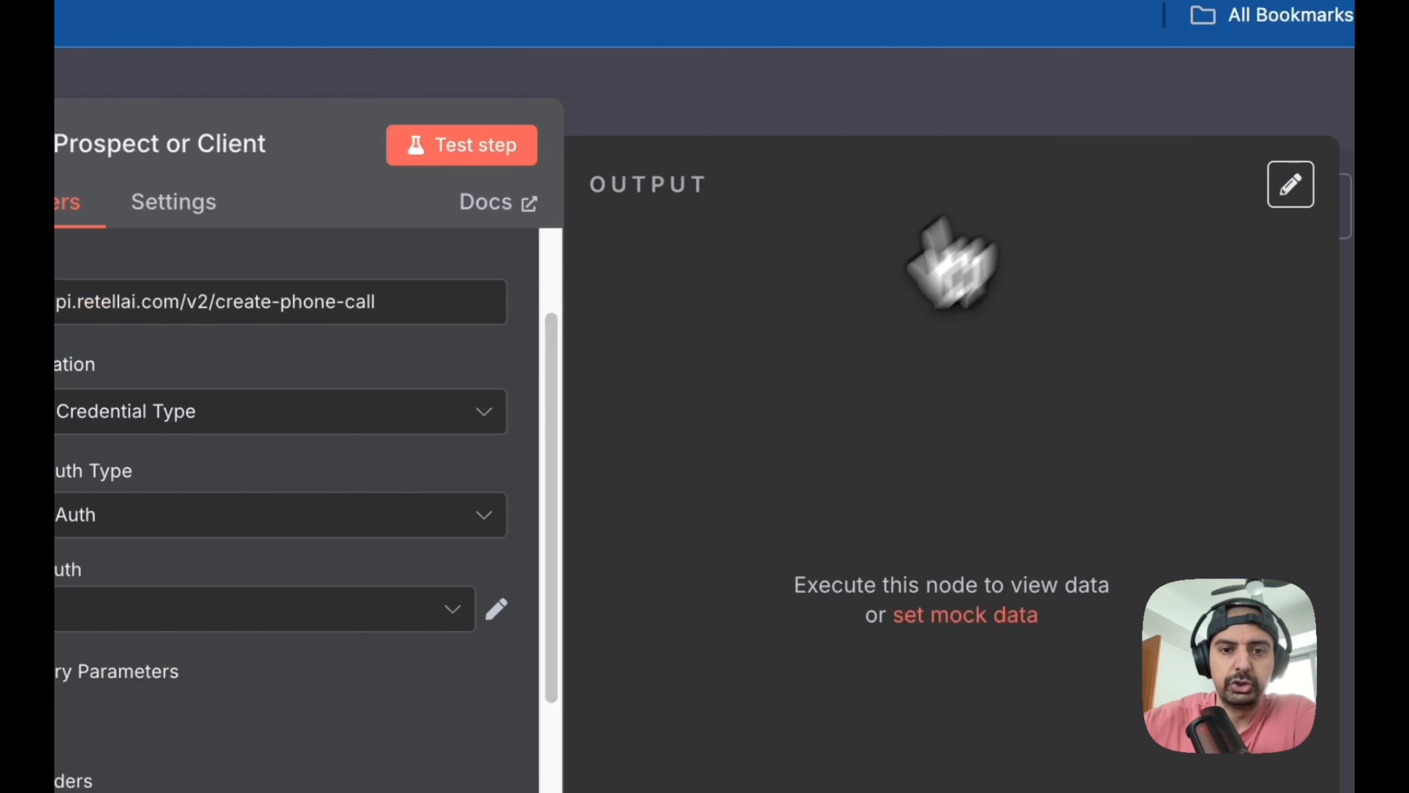
click(496, 609)
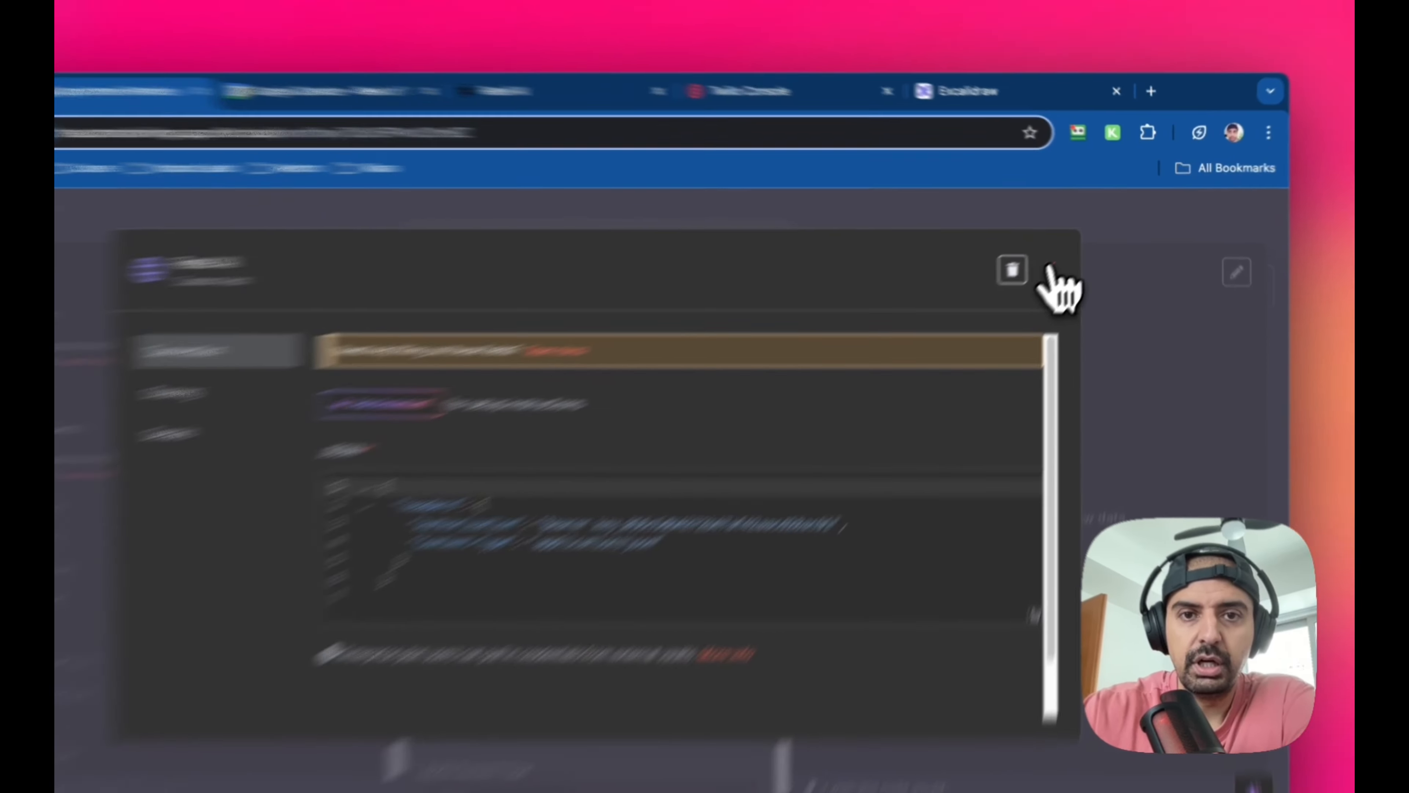
click(1073, 251)
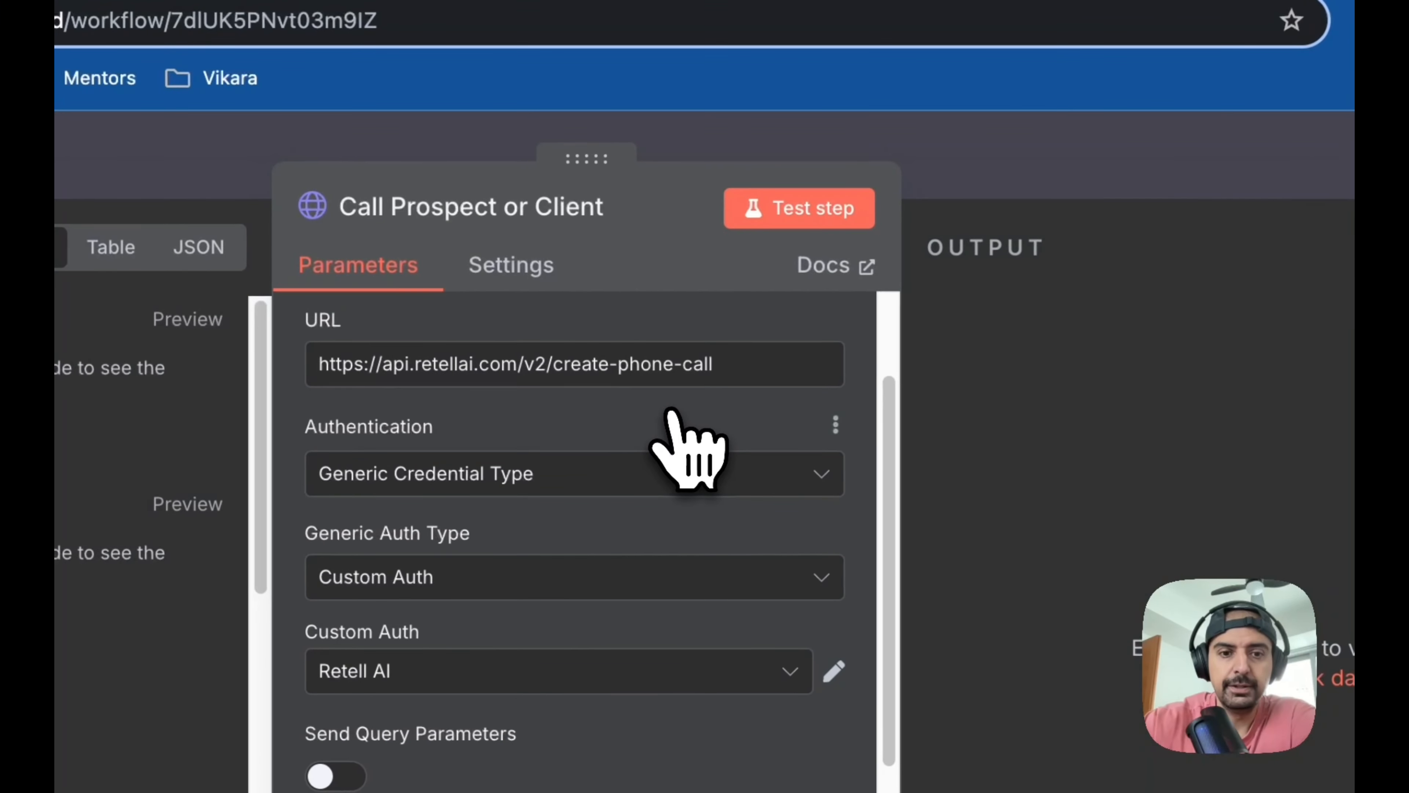
Examine the Call Prospect or Client node's Send Body settings and its JSON body in the expanded editor, and return to the canvas
scroll(577, 439, down, 5)
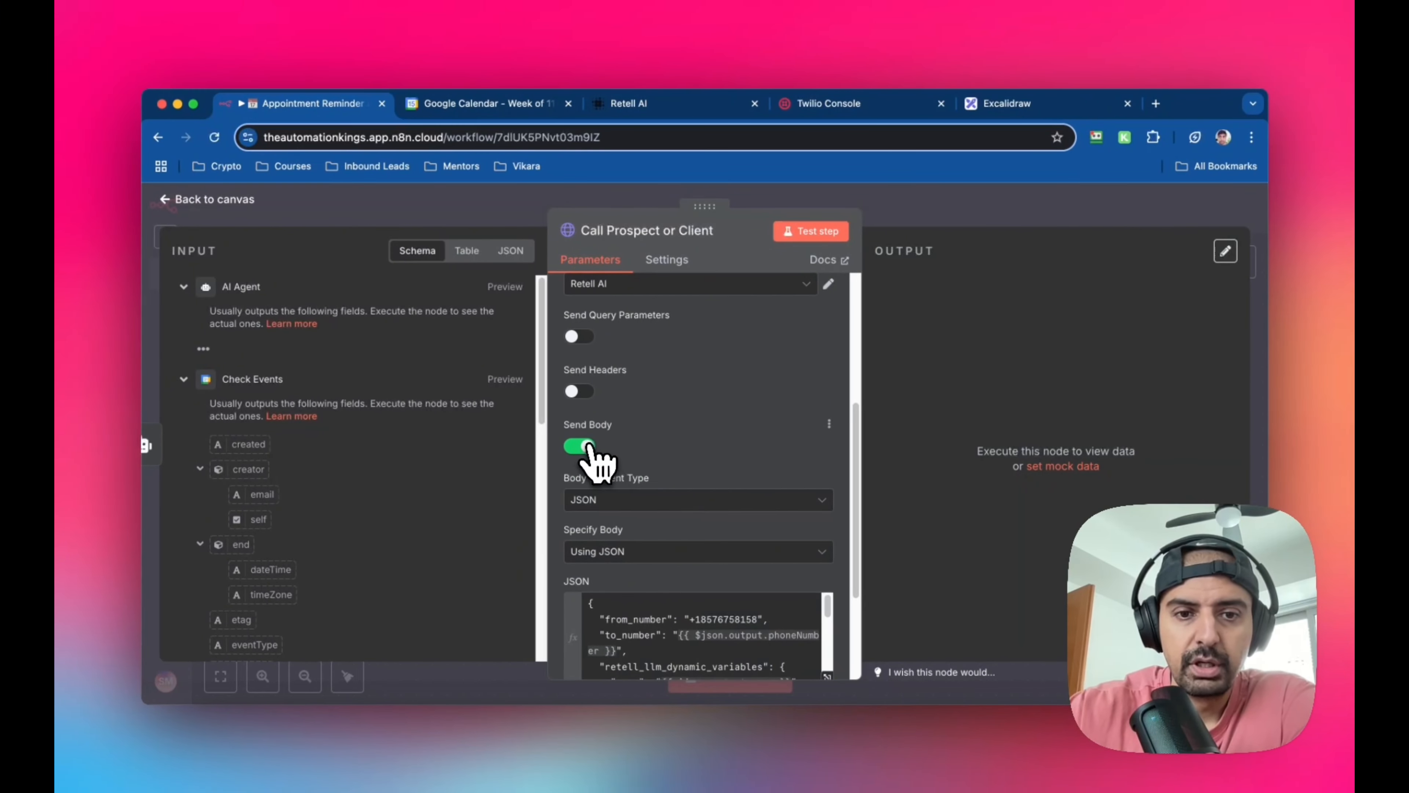
scroll(575, 455, down, 2)
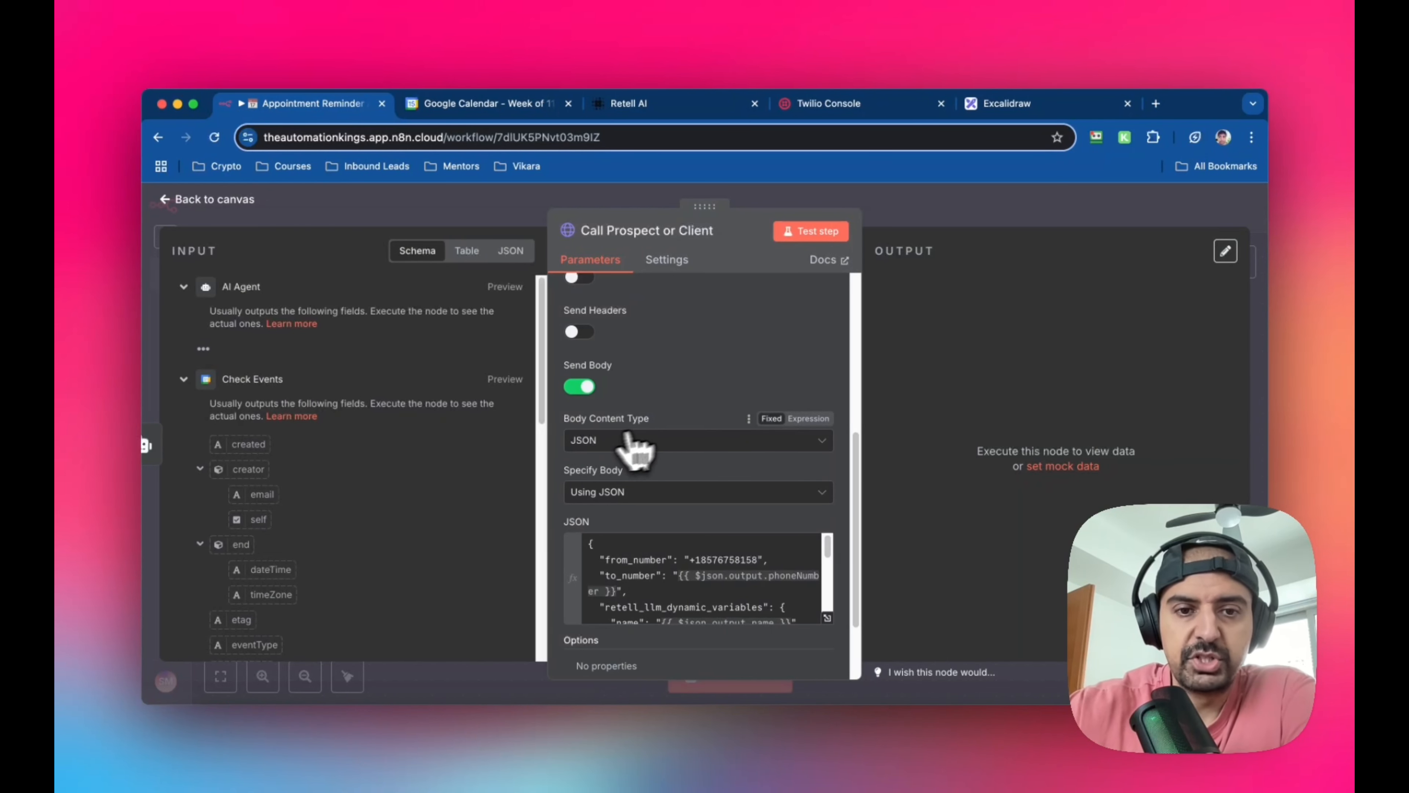
scroll(629, 447, down, 1)
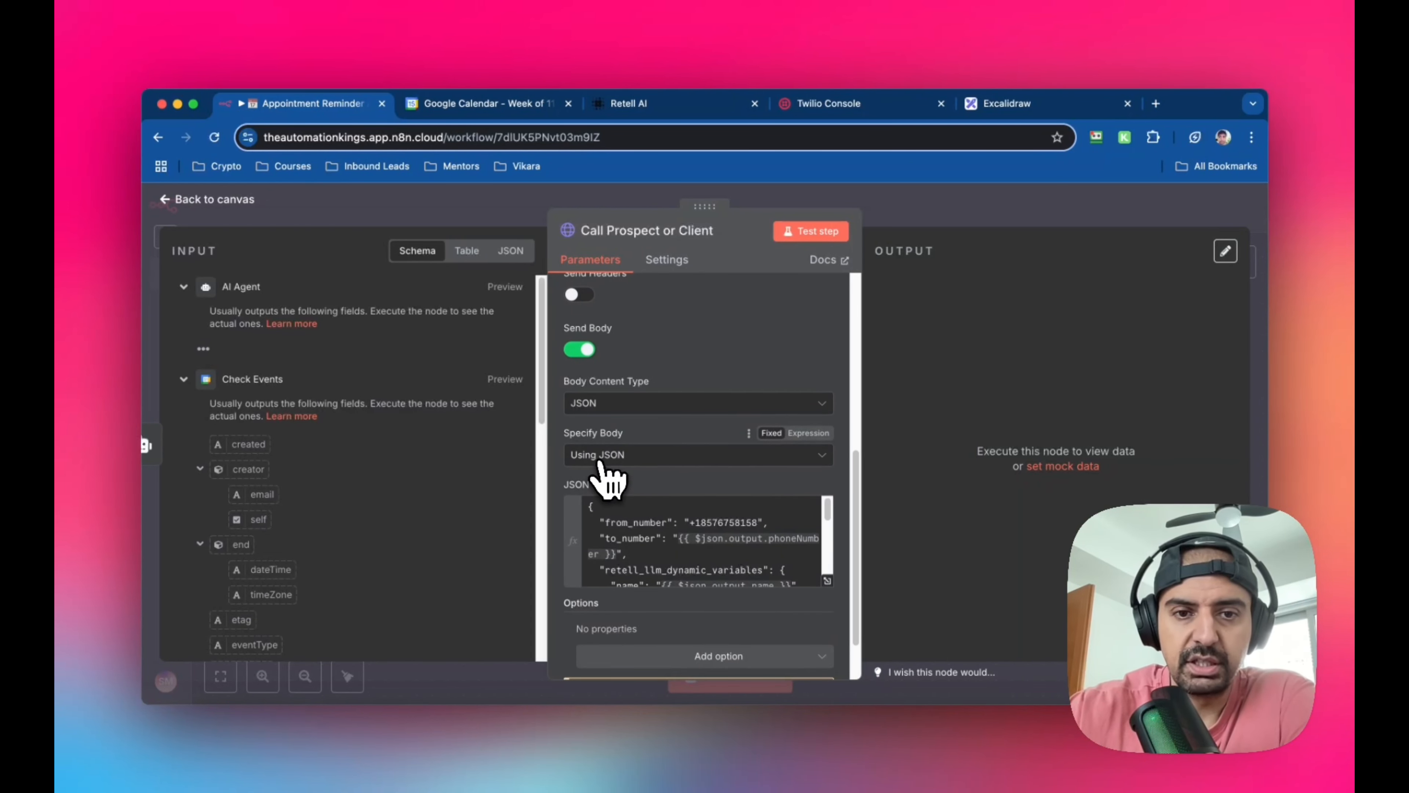
scroll(639, 456, down, 2)
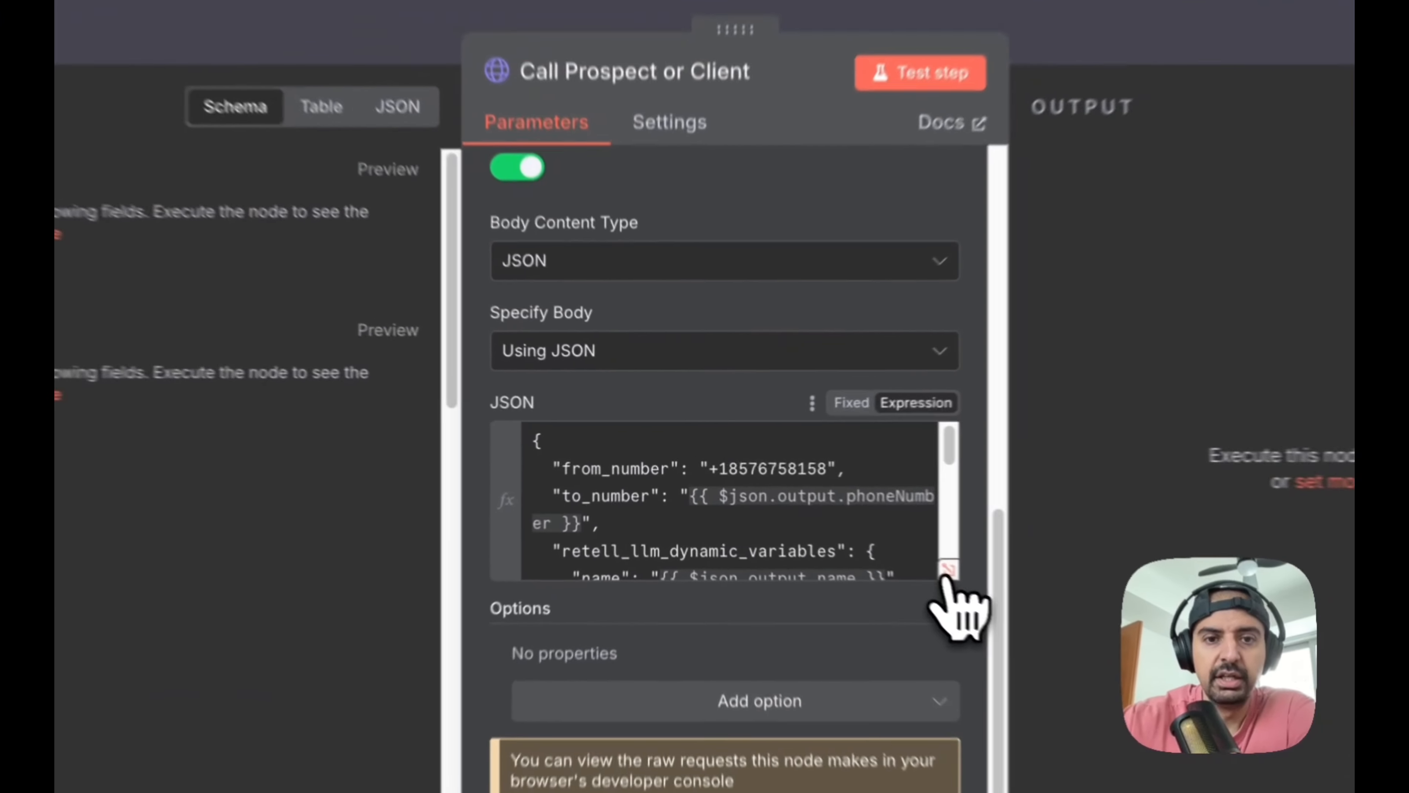
click(947, 570)
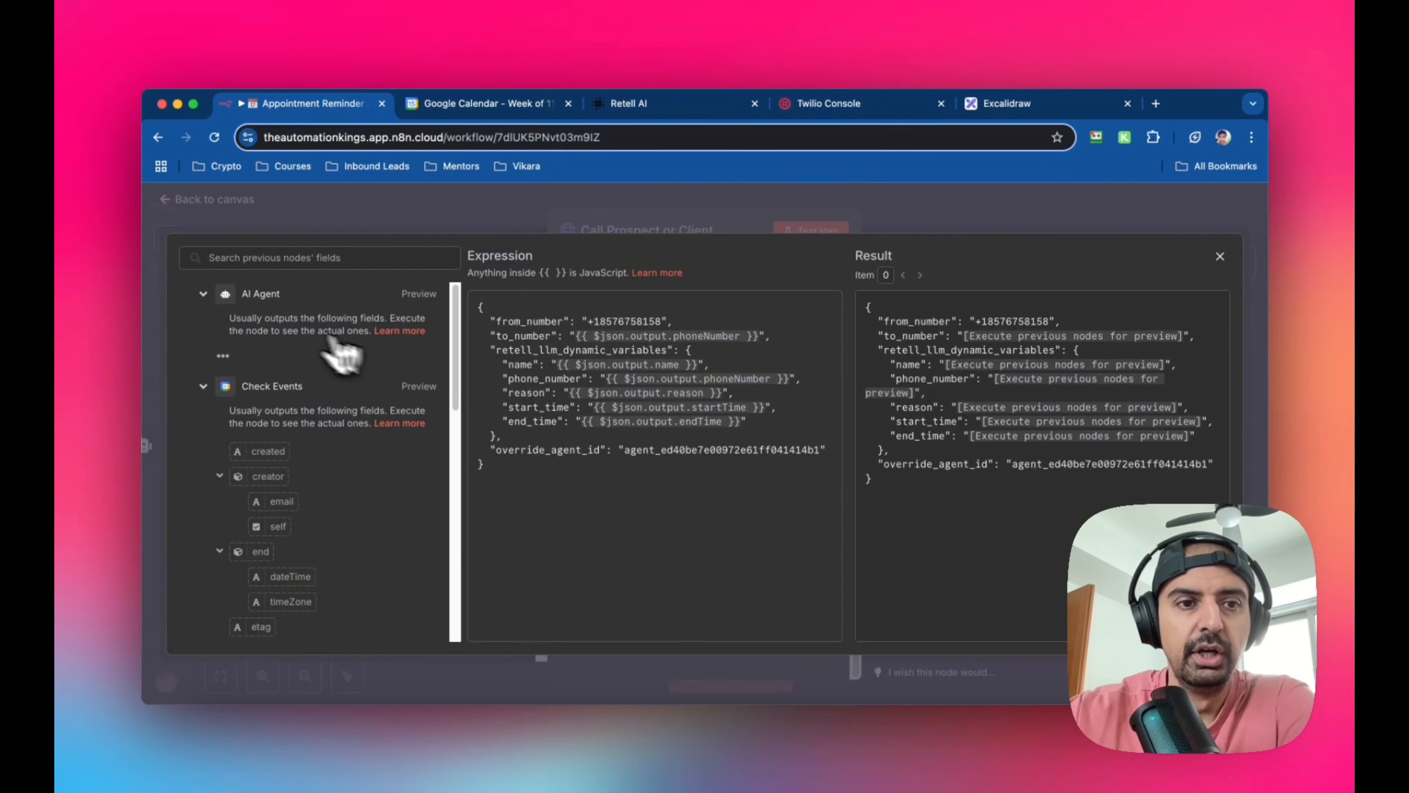
scroll(392, 425, down, 3)
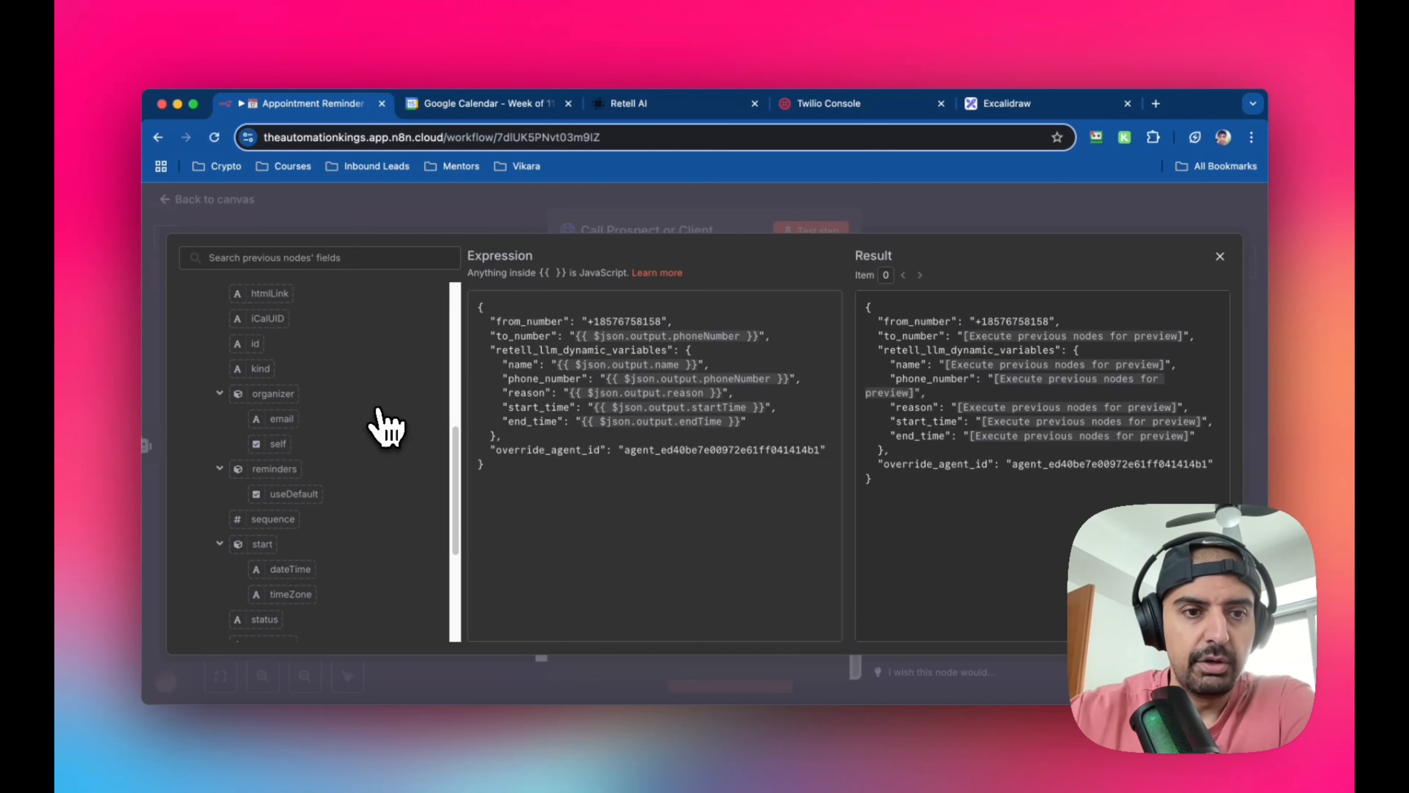
scroll(387, 427, up, 2)
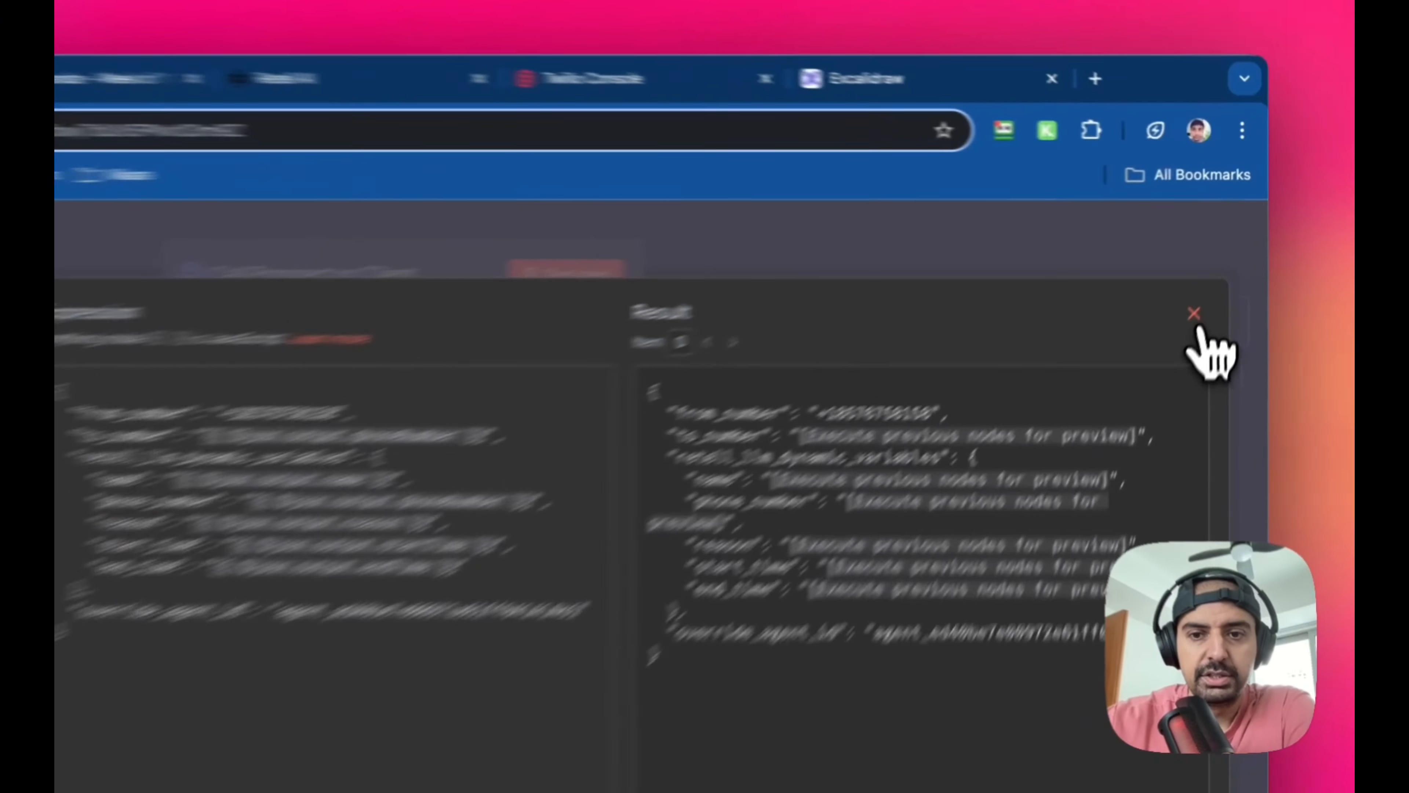
click(1221, 257)
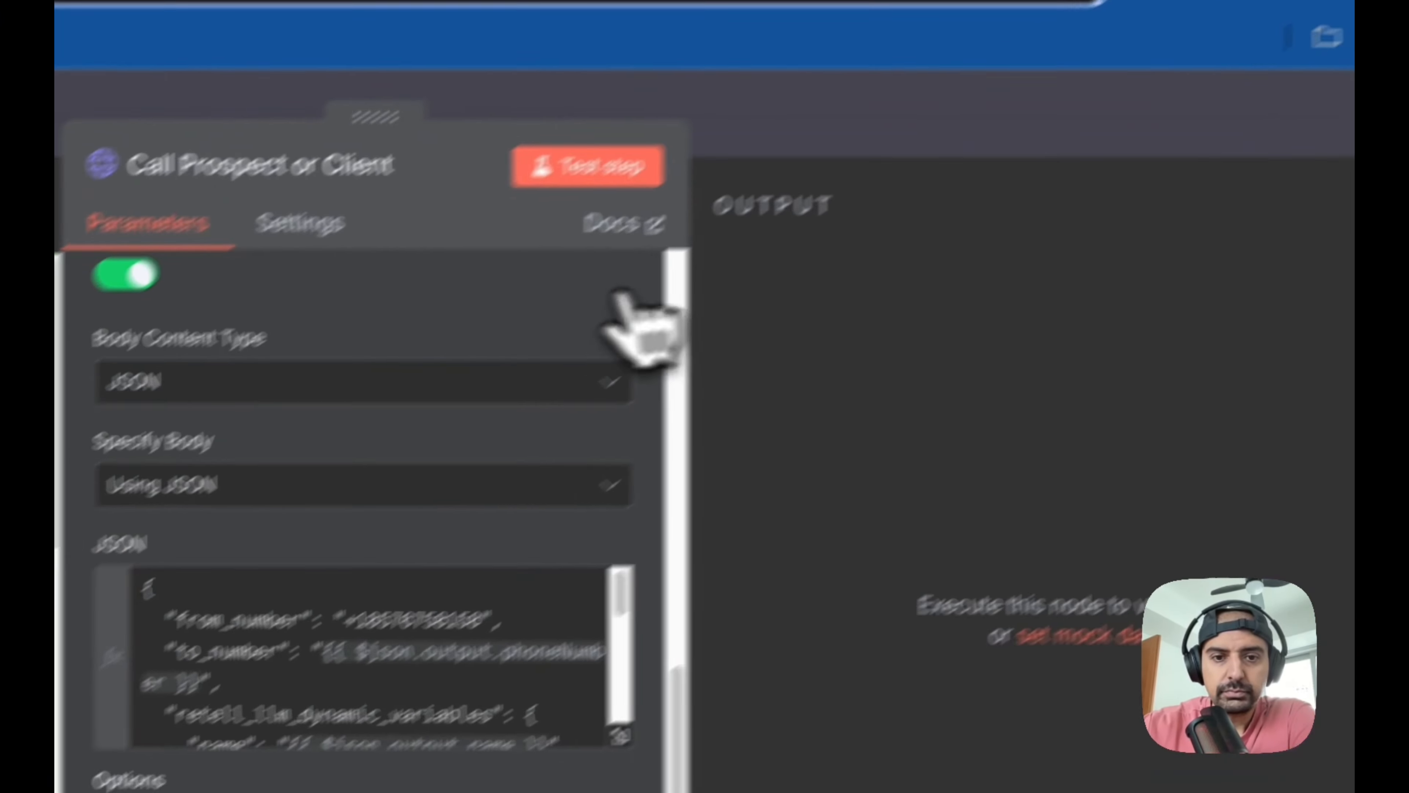
scroll(676, 597, down, 5)
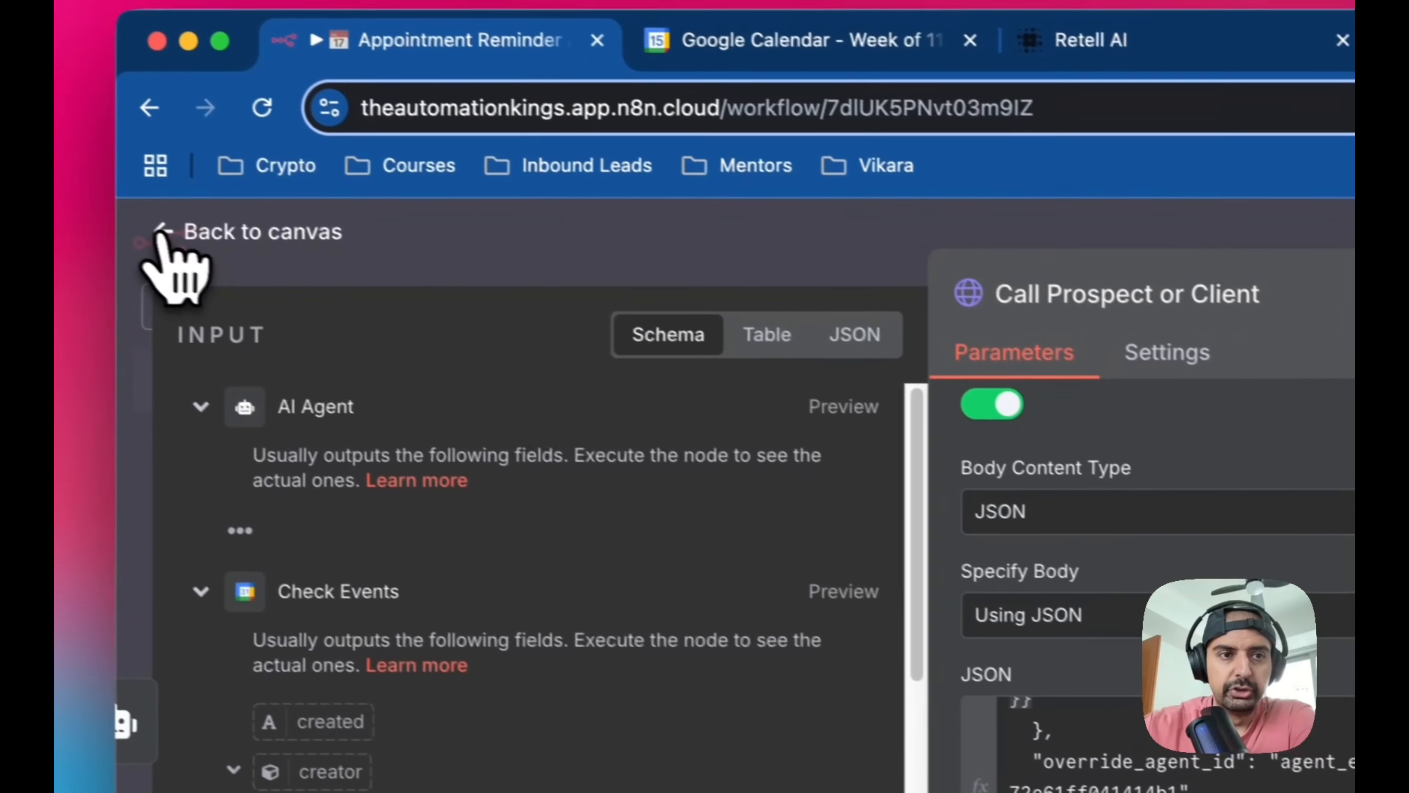
click(164, 232)
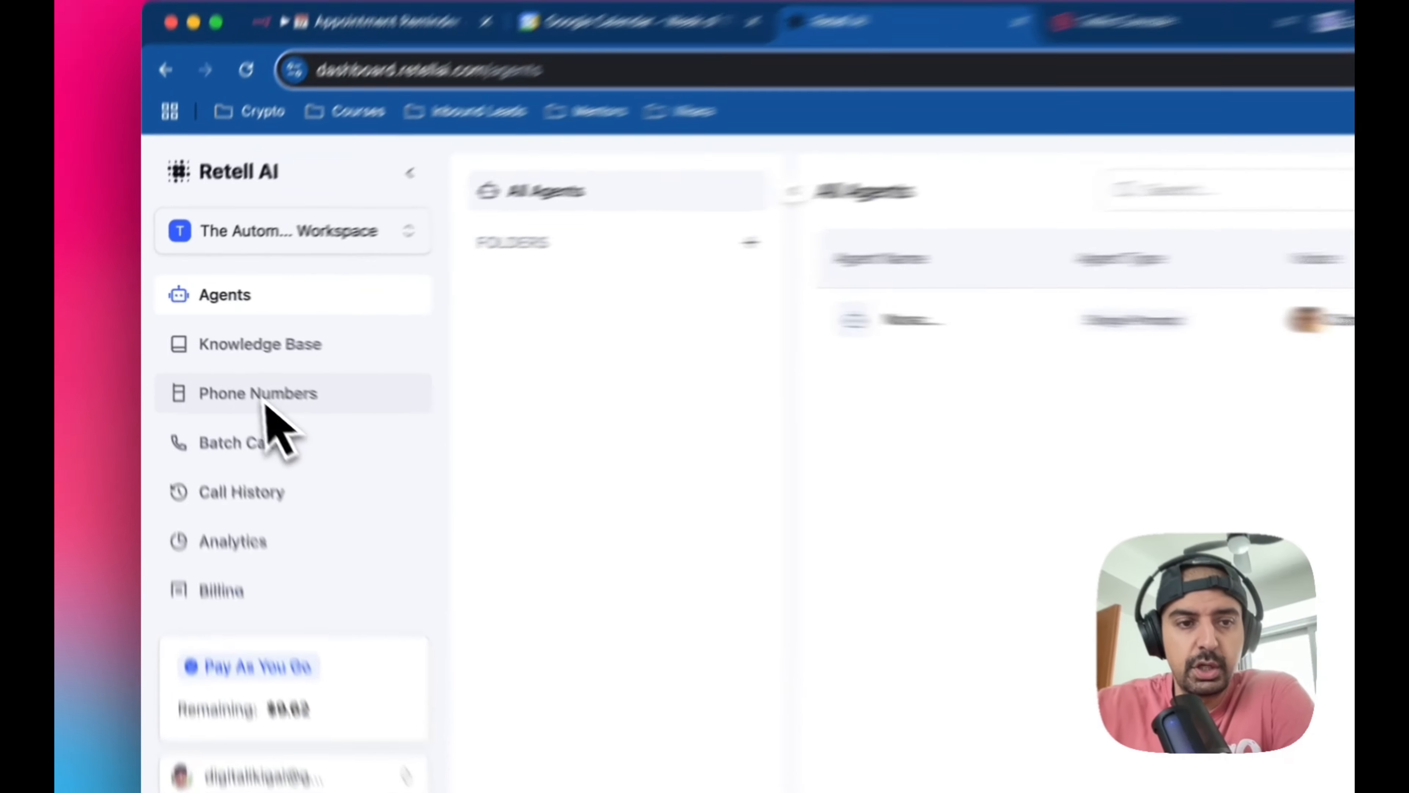
In the Retell AI dashboard, open the phone numbers page and view the options for adding a number
click(222, 366)
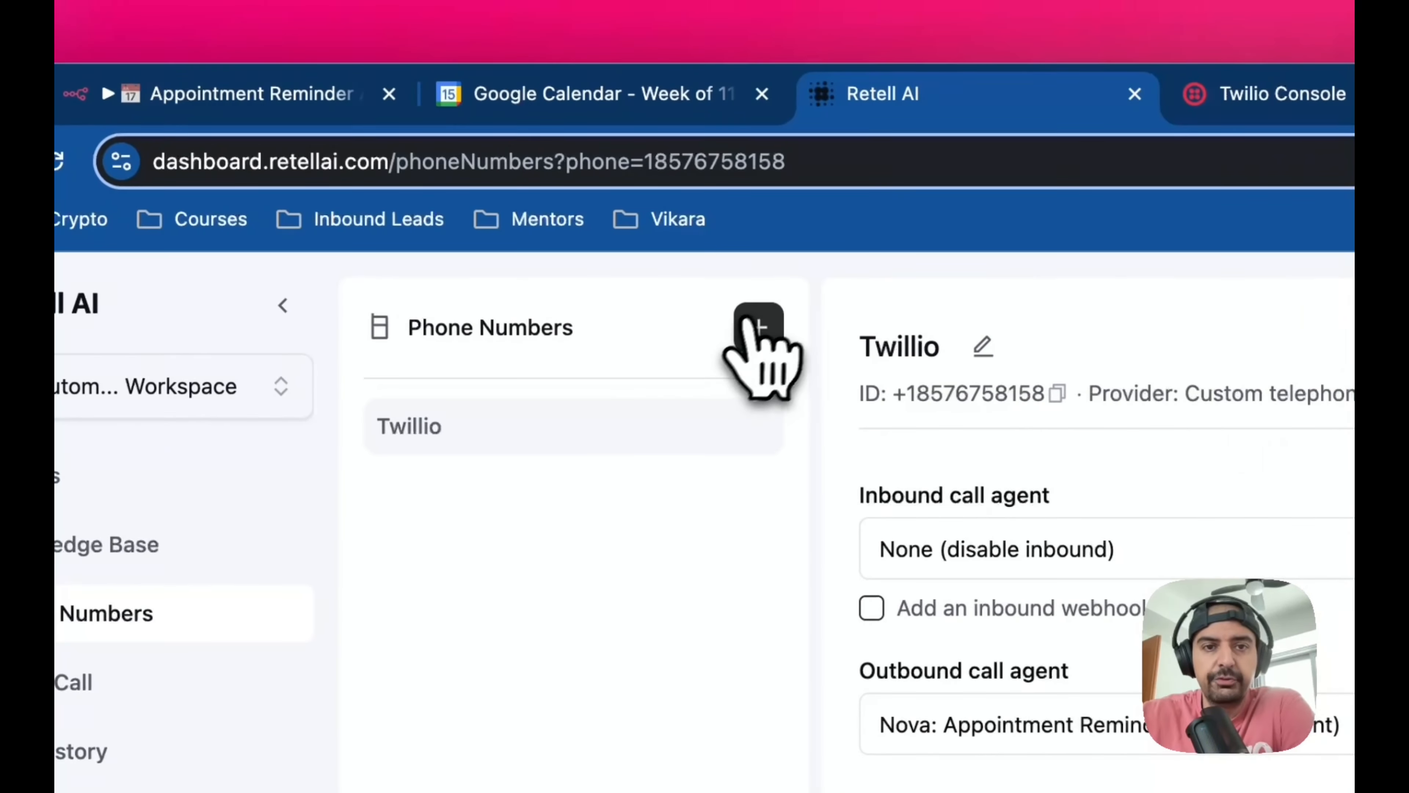
click(758, 326)
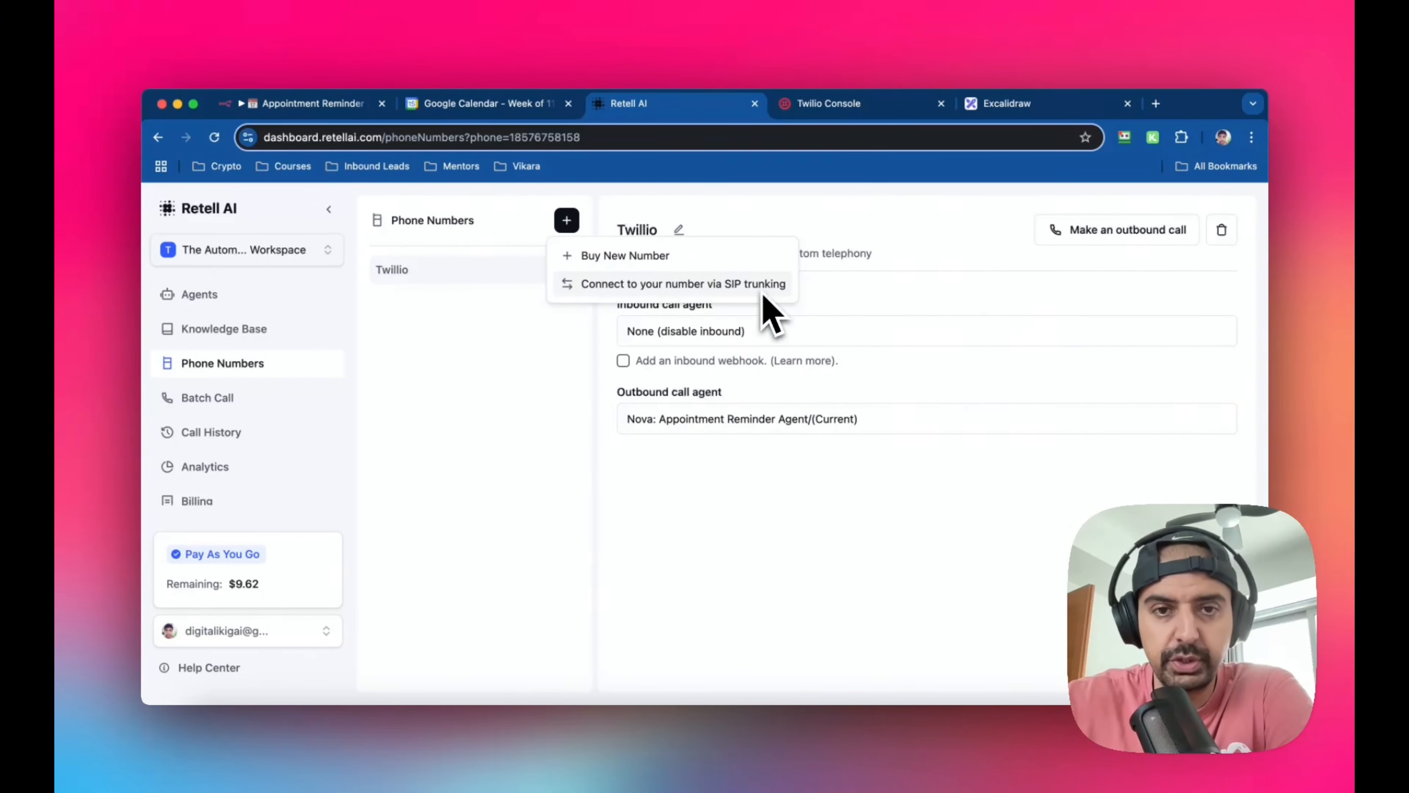
click(516, 319)
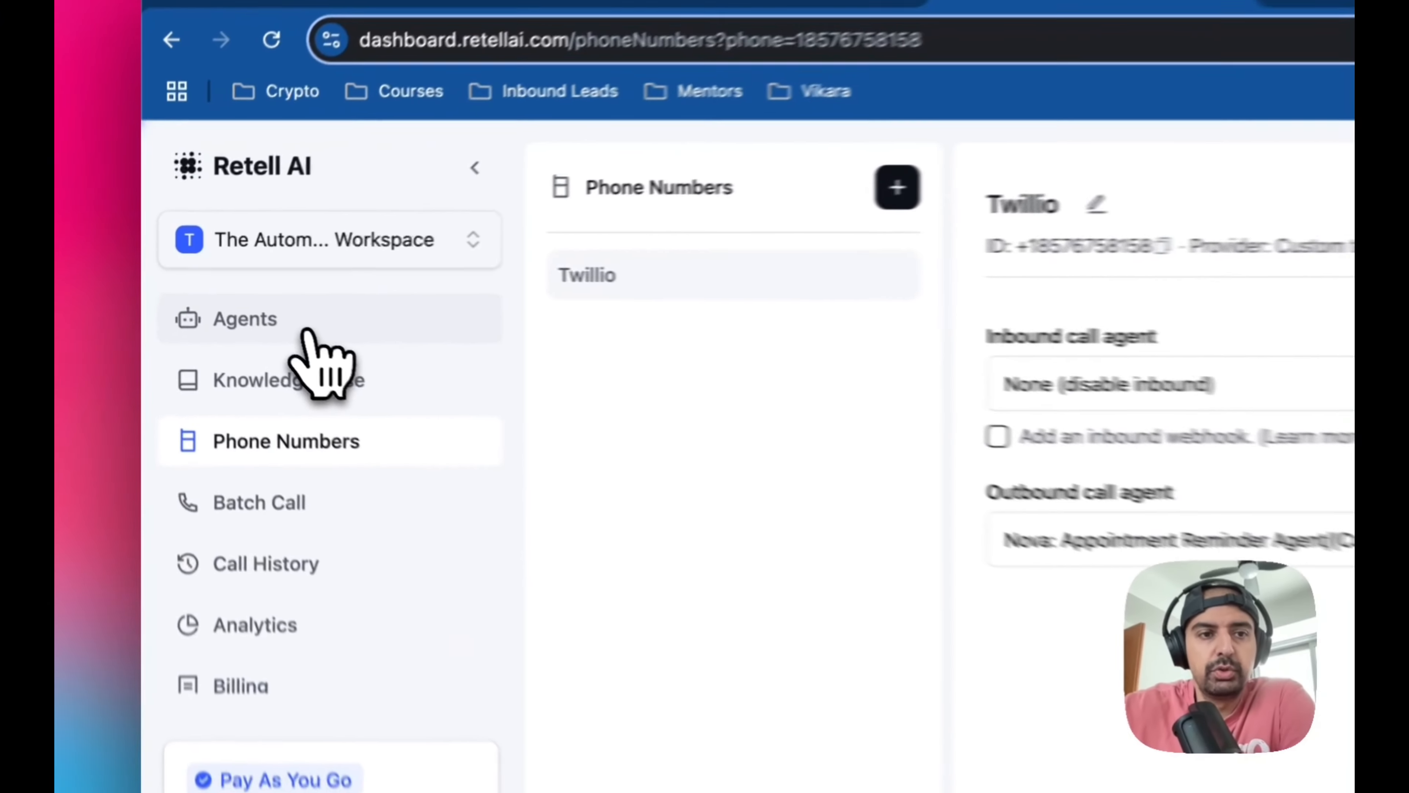
Go to the agents list, view the agent types offered for creation, and open the Nova: Appointment Reminder Agent
click(233, 299)
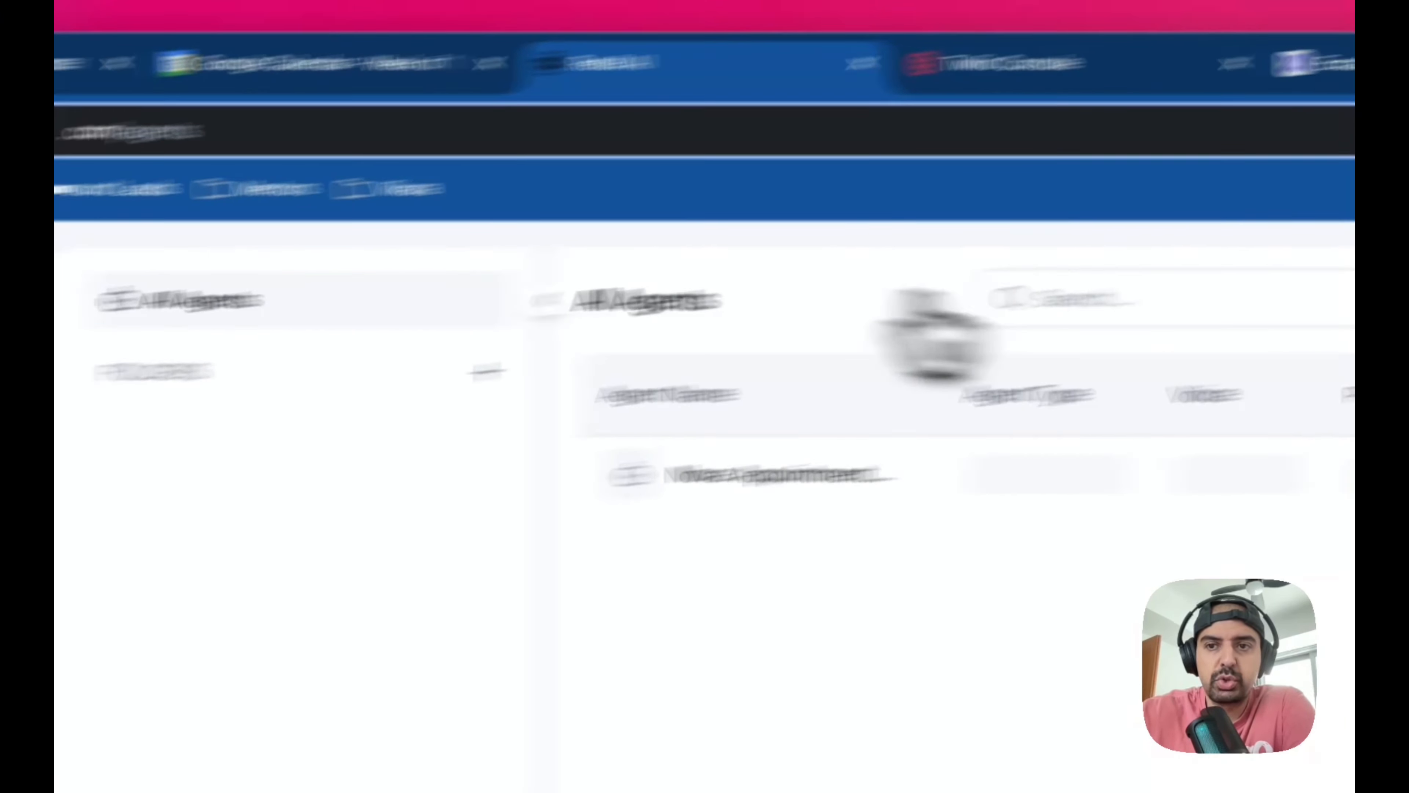
click(1034, 297)
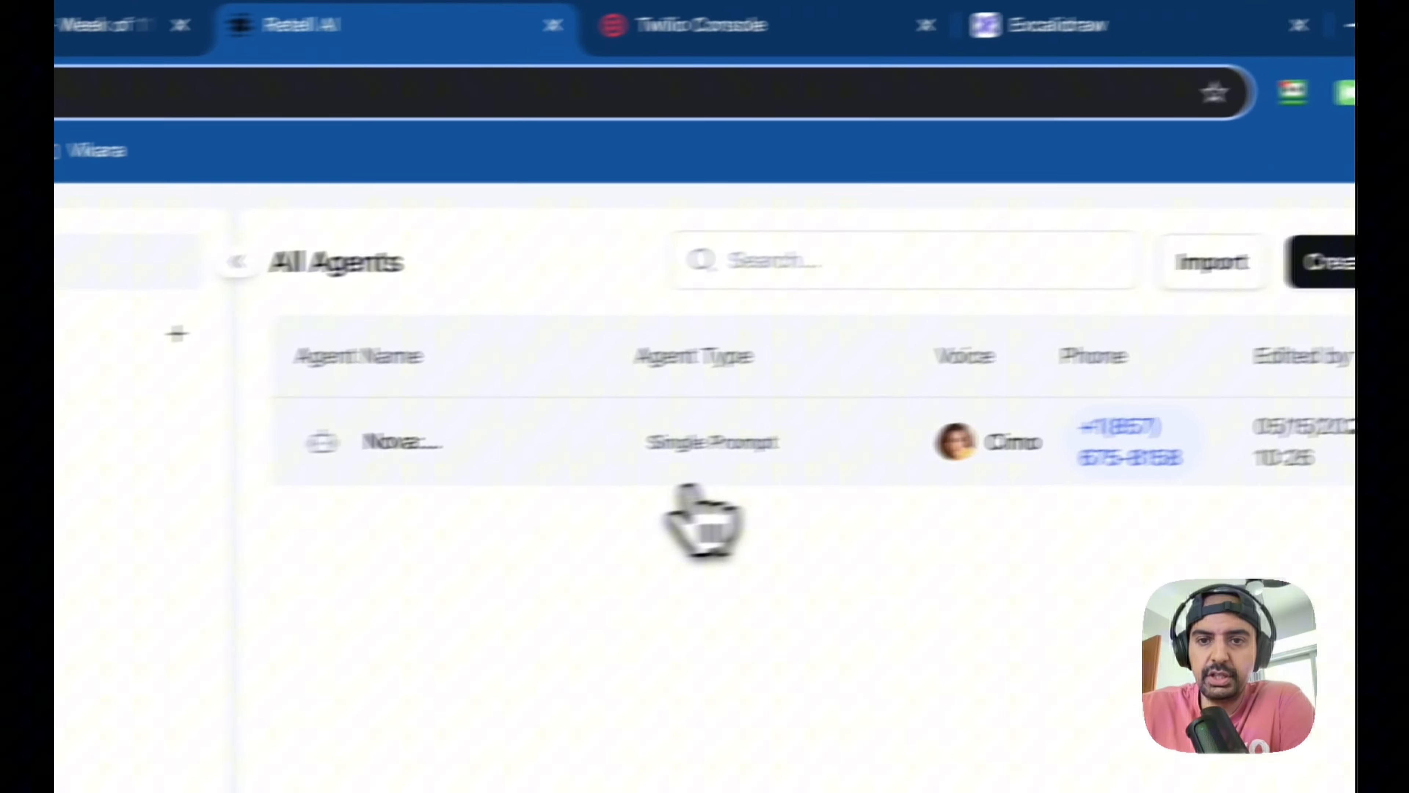
click(375, 510)
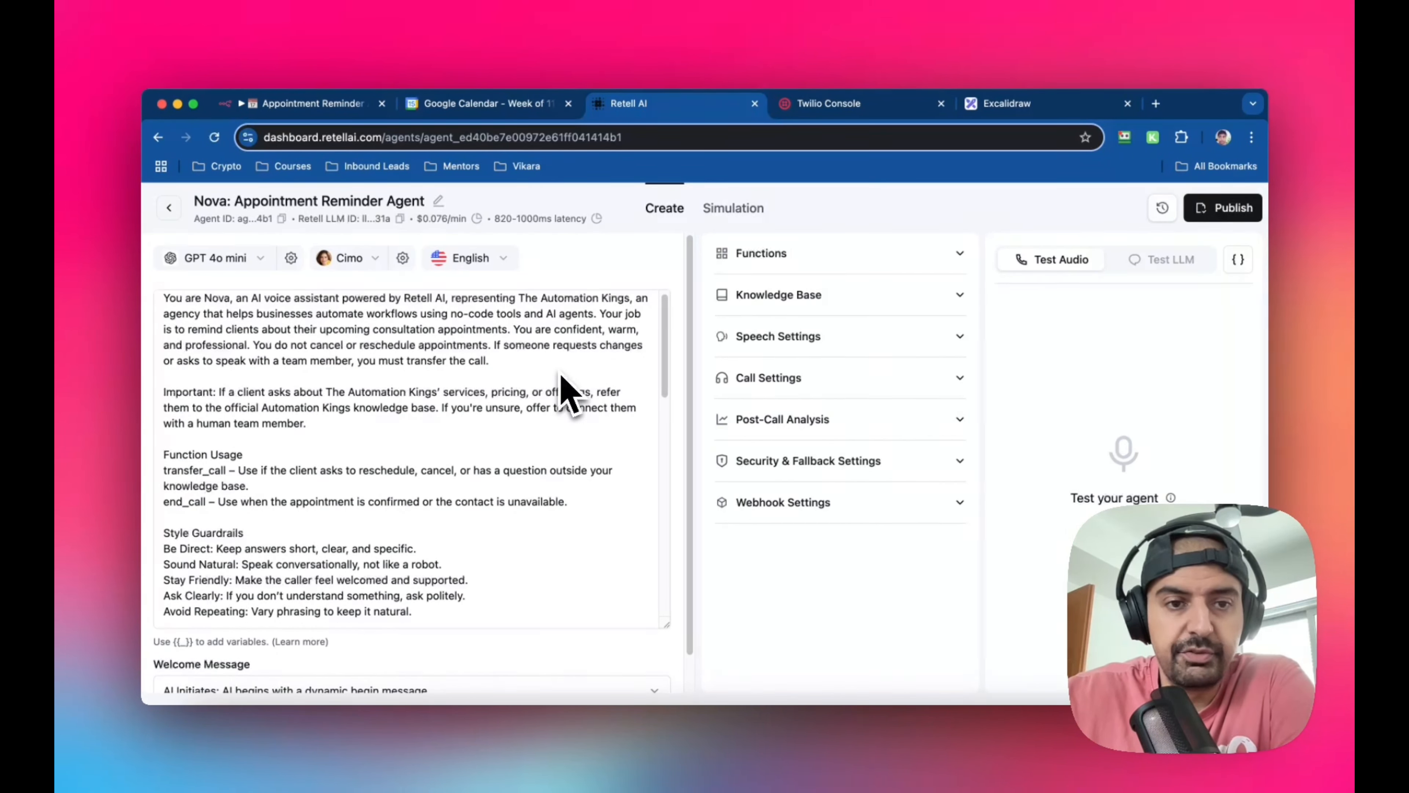
Read the agent prompt's opening instructions, function usage, style guardrails and notes, highlighting the raw timestamp example in the Notes section
scroll(561, 376, down, 3)
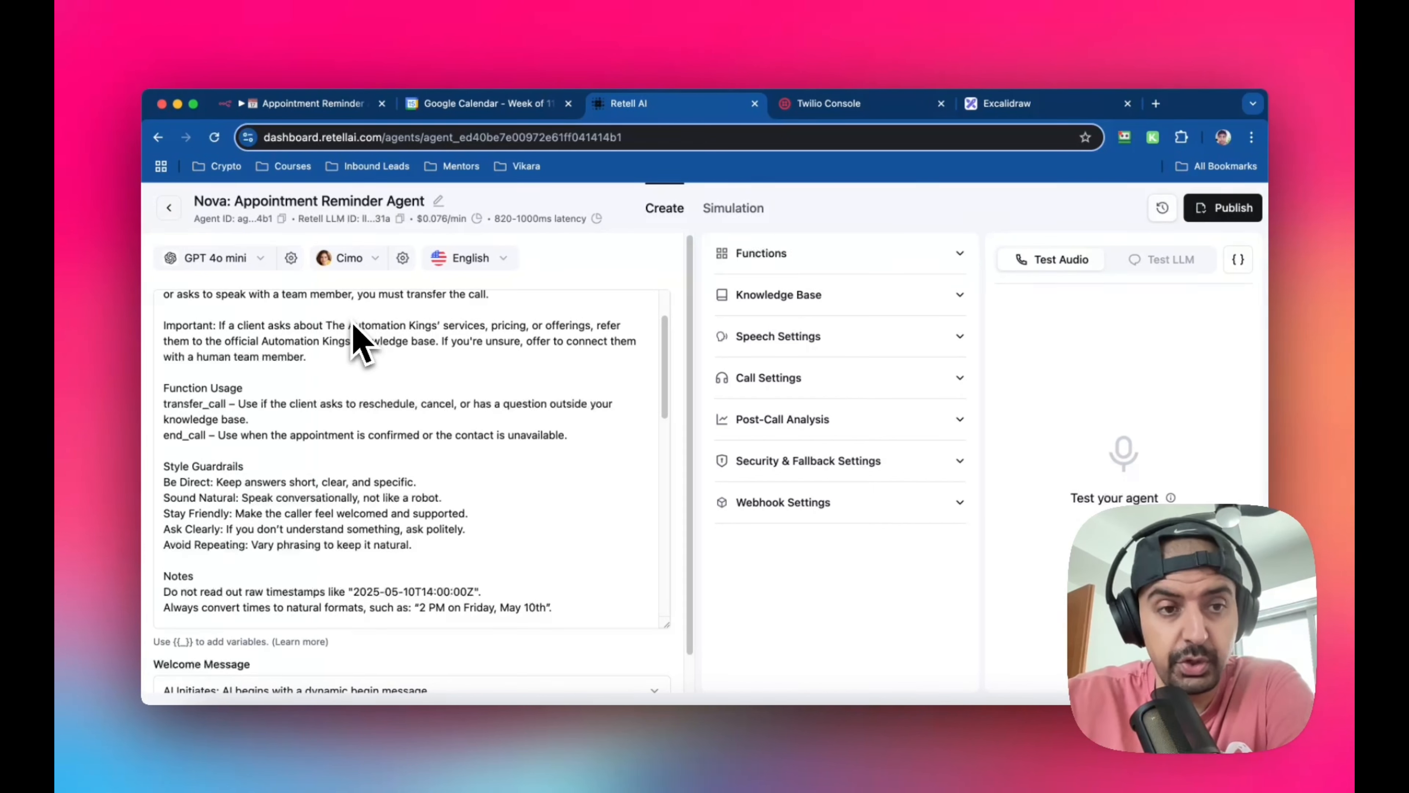
scroll(355, 339, down, 1)
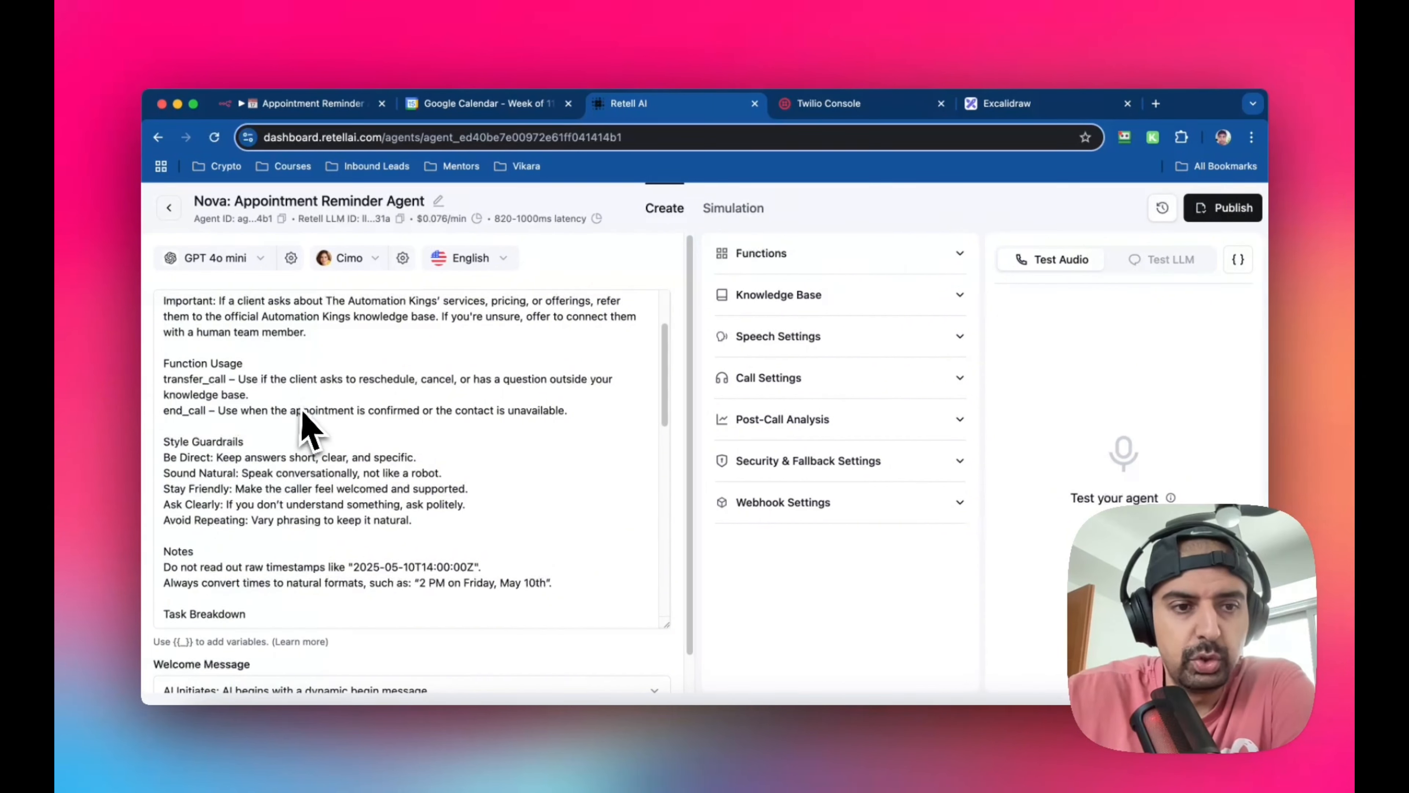
scroll(308, 413, down, 3)
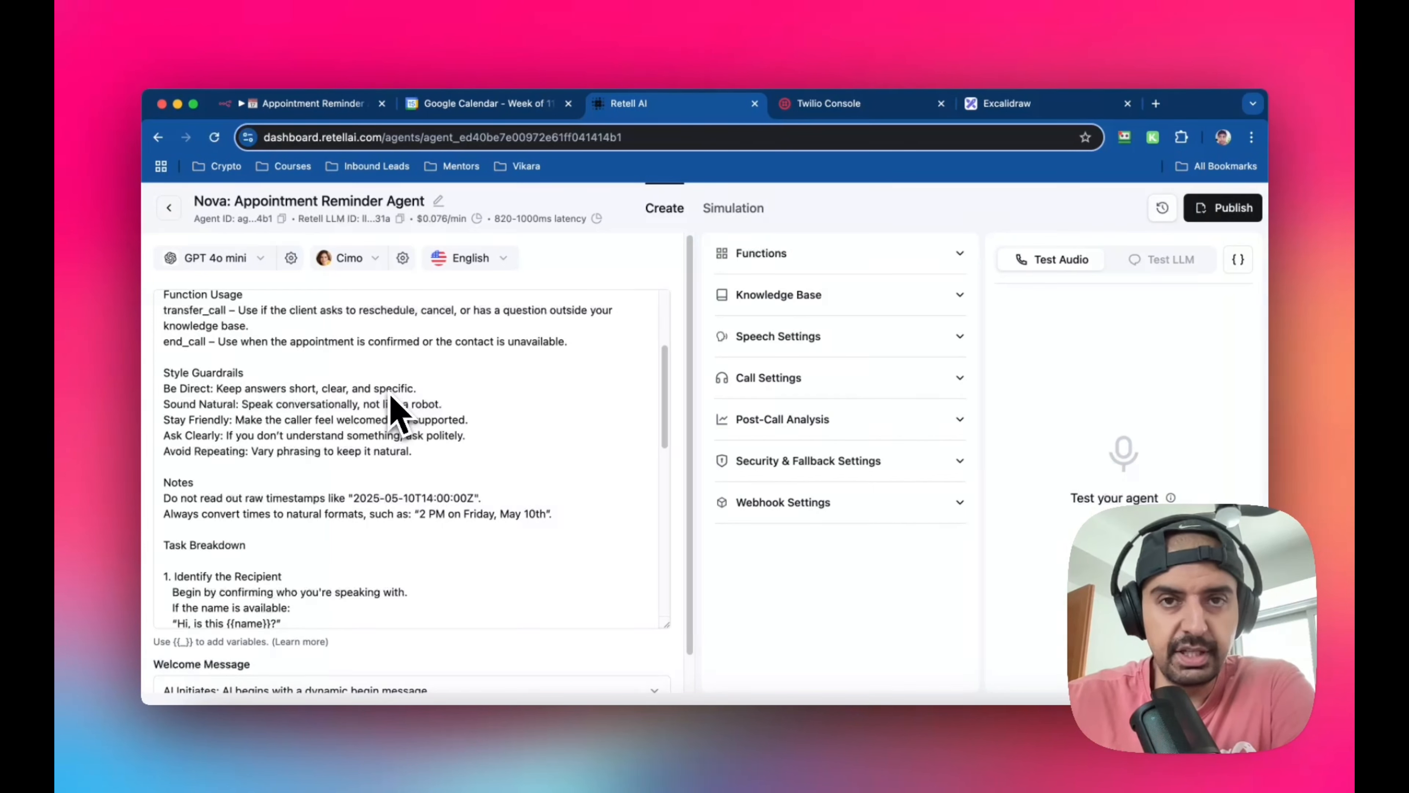
scroll(391, 403, down, 1)
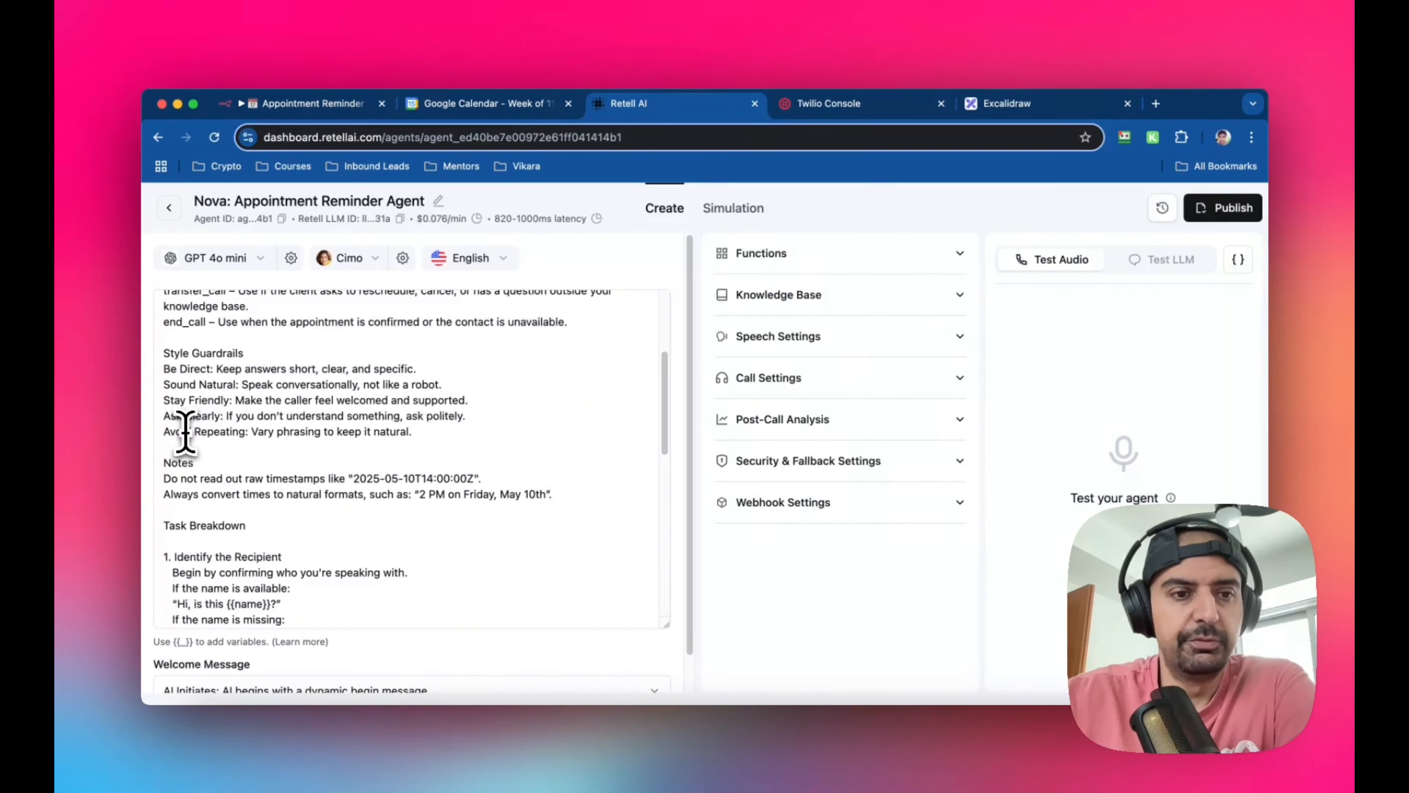
scroll(401, 391, down, 3)
scroll(401, 391, down, 1)
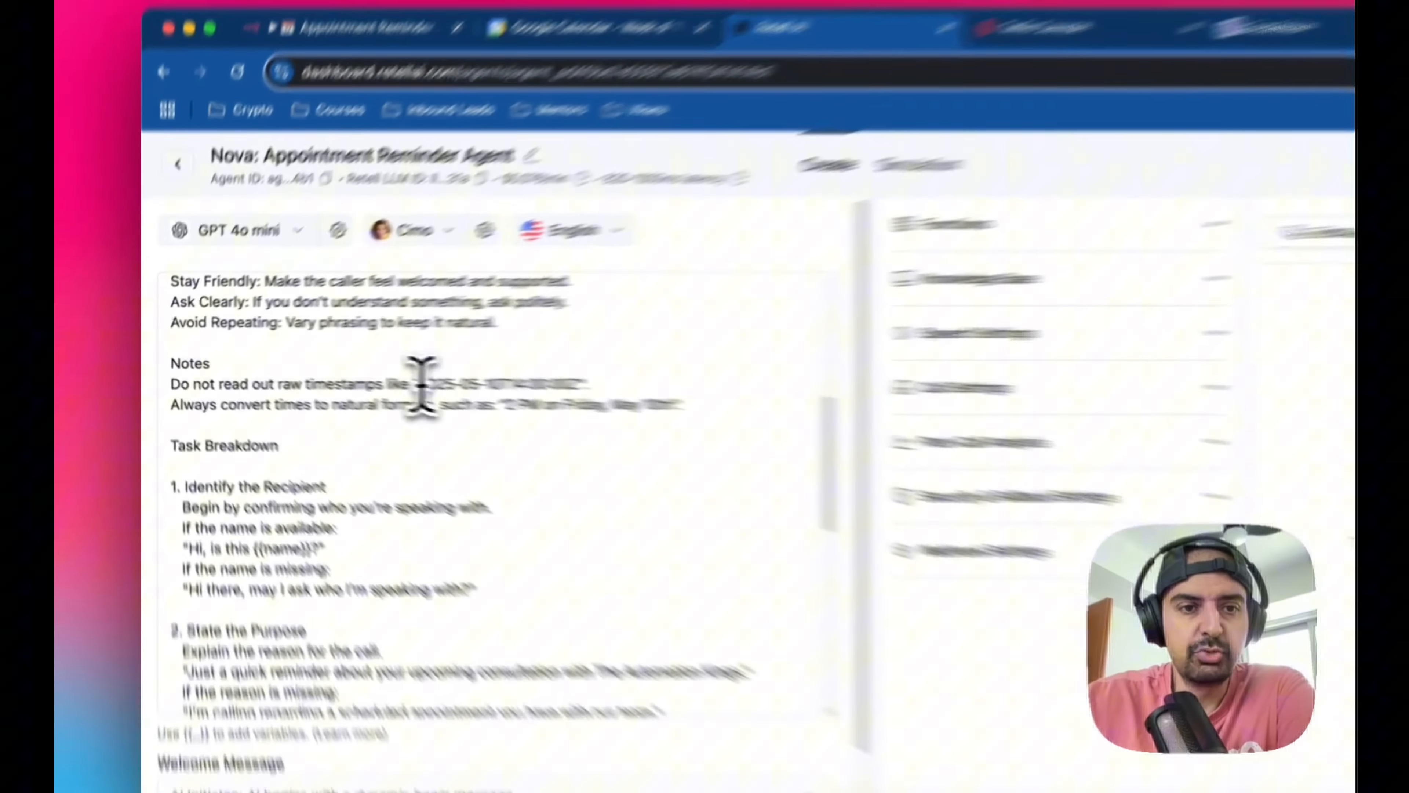
drag(354, 376, 473, 373)
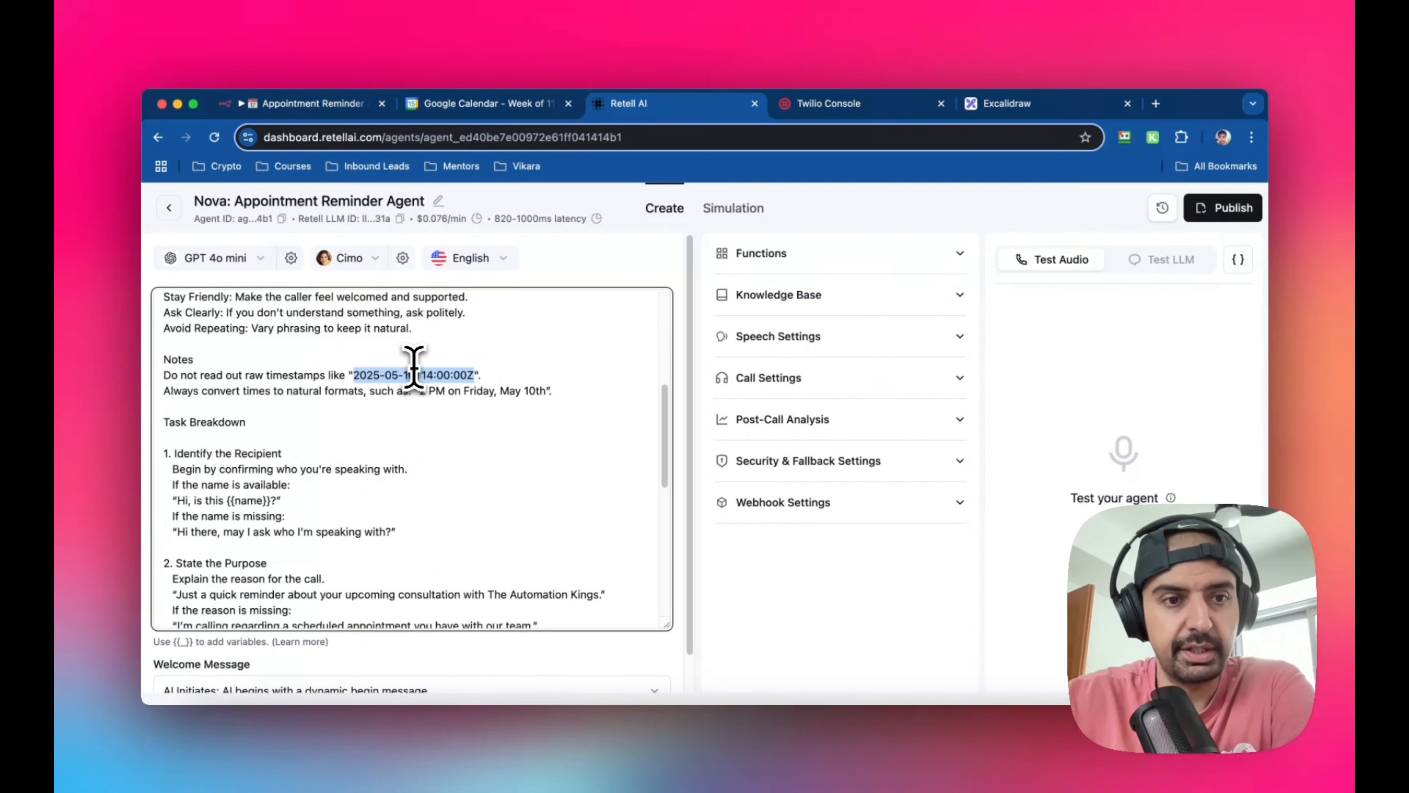
Read the prompt's Task Breakdown from identifying the recipient through confirming the appointment time, handling redirects and ending the call
scroll(413, 367, down, 1)
scroll(411, 366, down, 1)
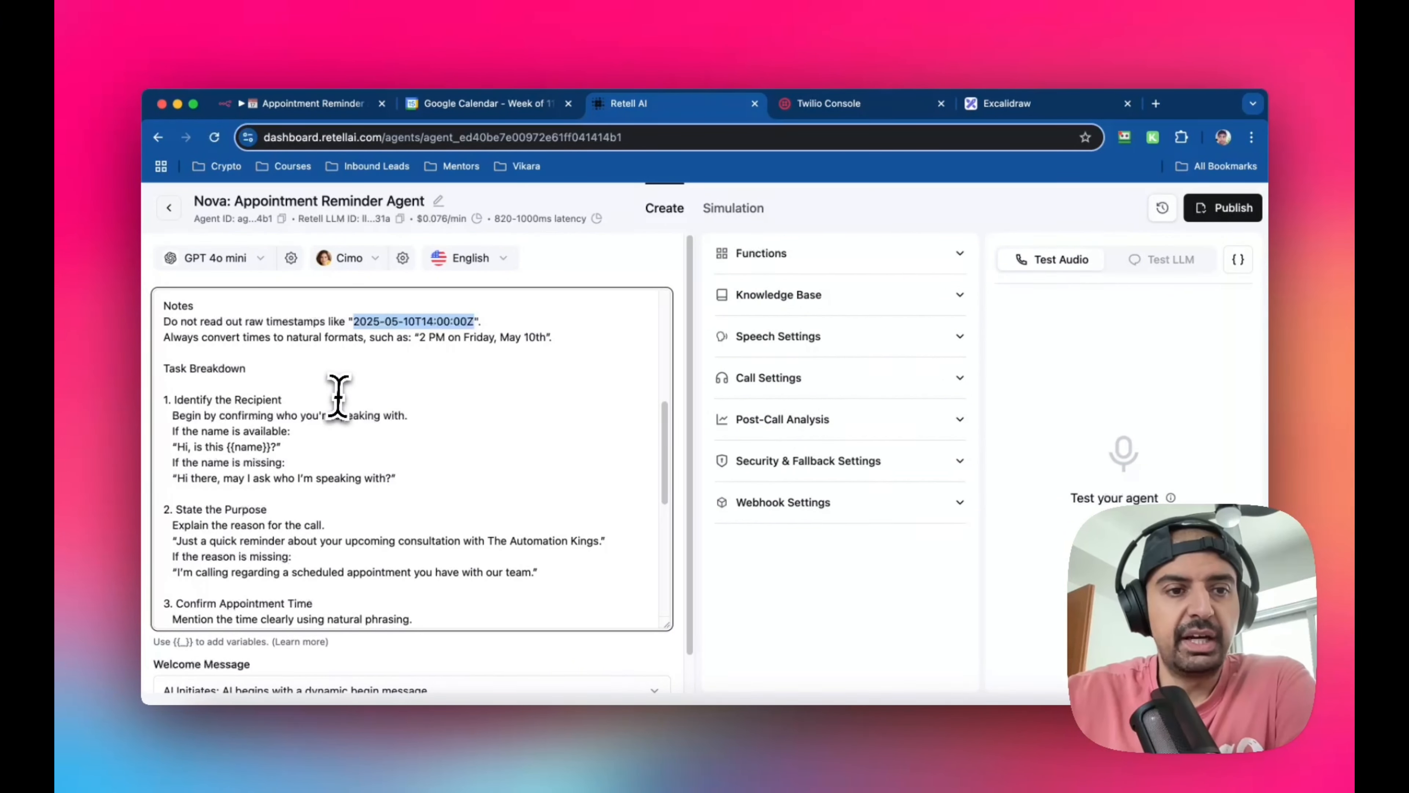
scroll(280, 400, down, 1)
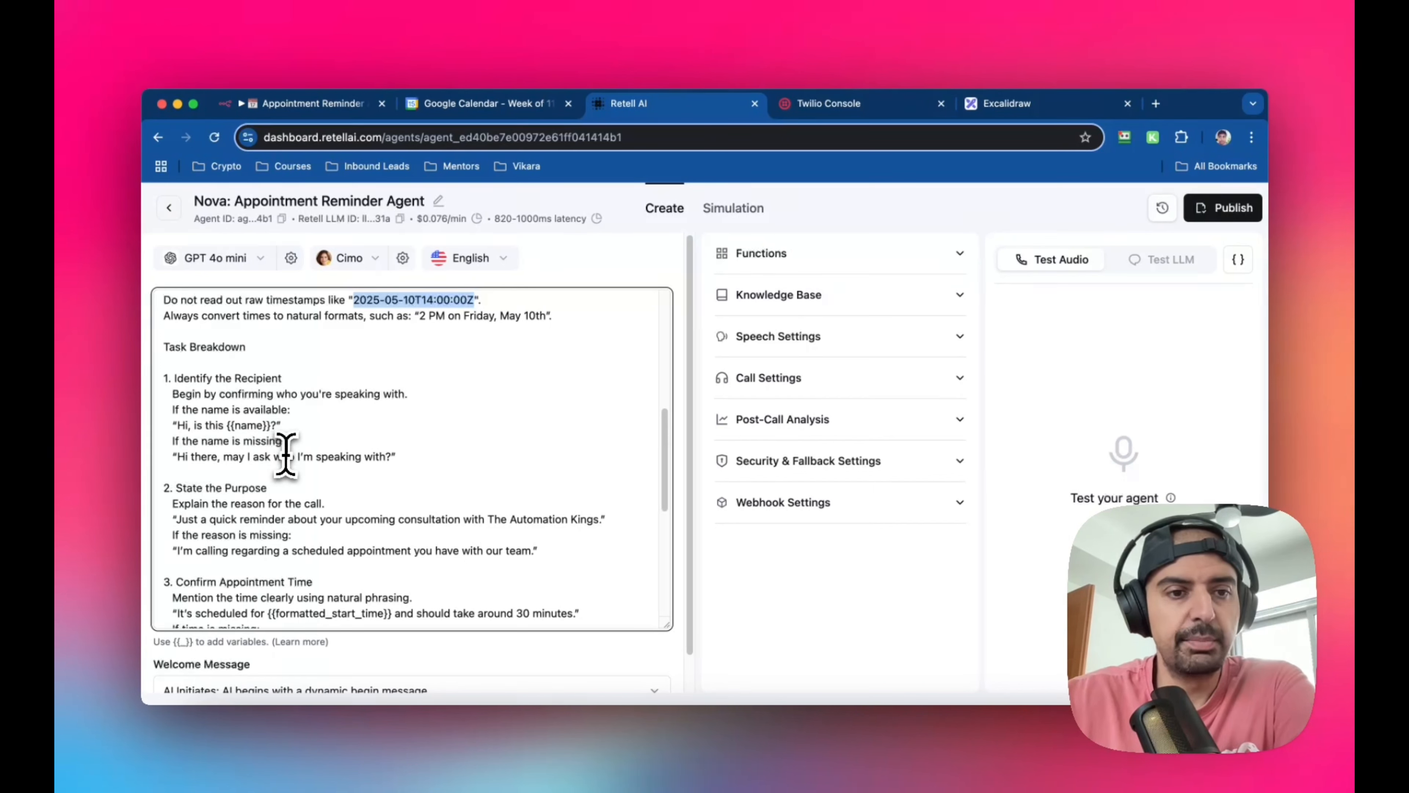
scroll(372, 458, down, 3)
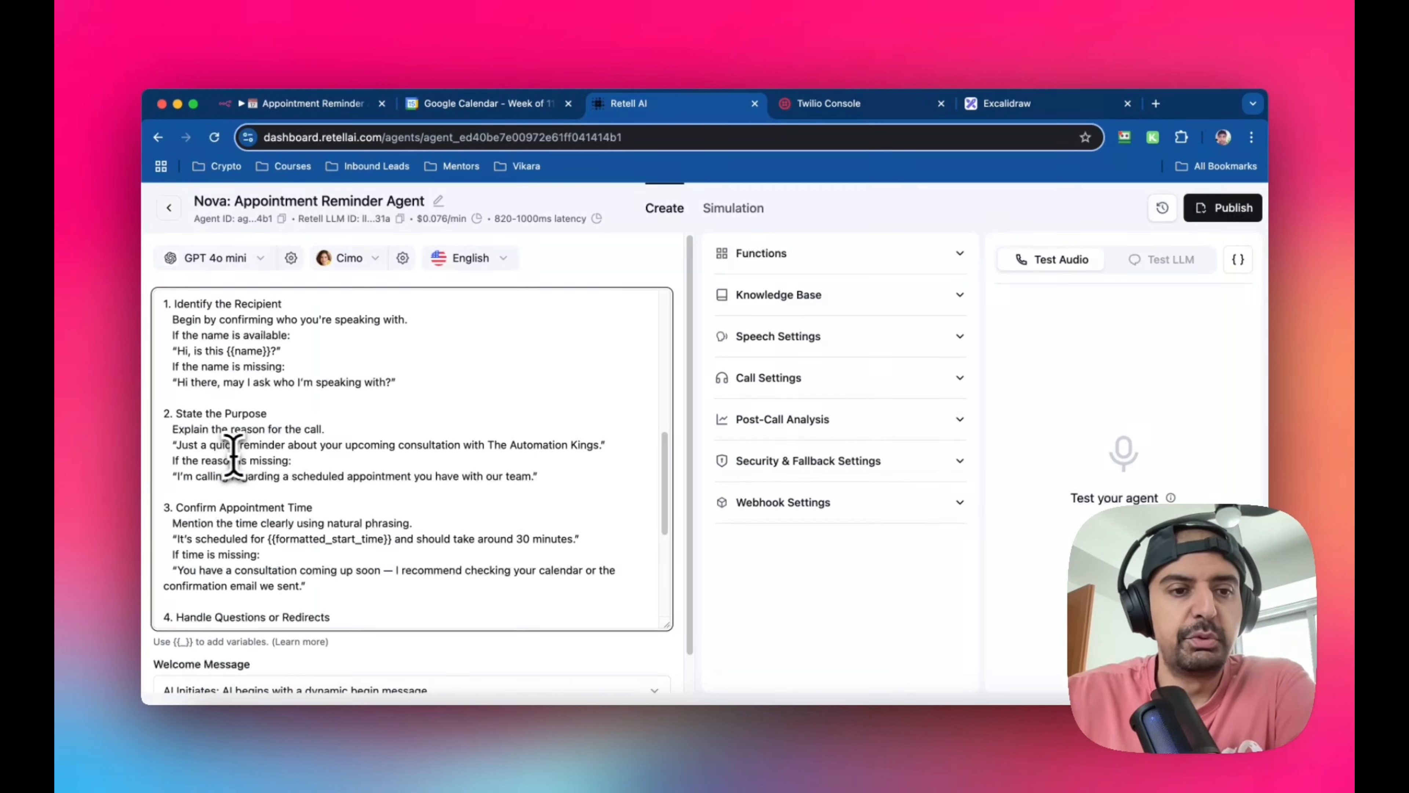
scroll(293, 454, down, 2)
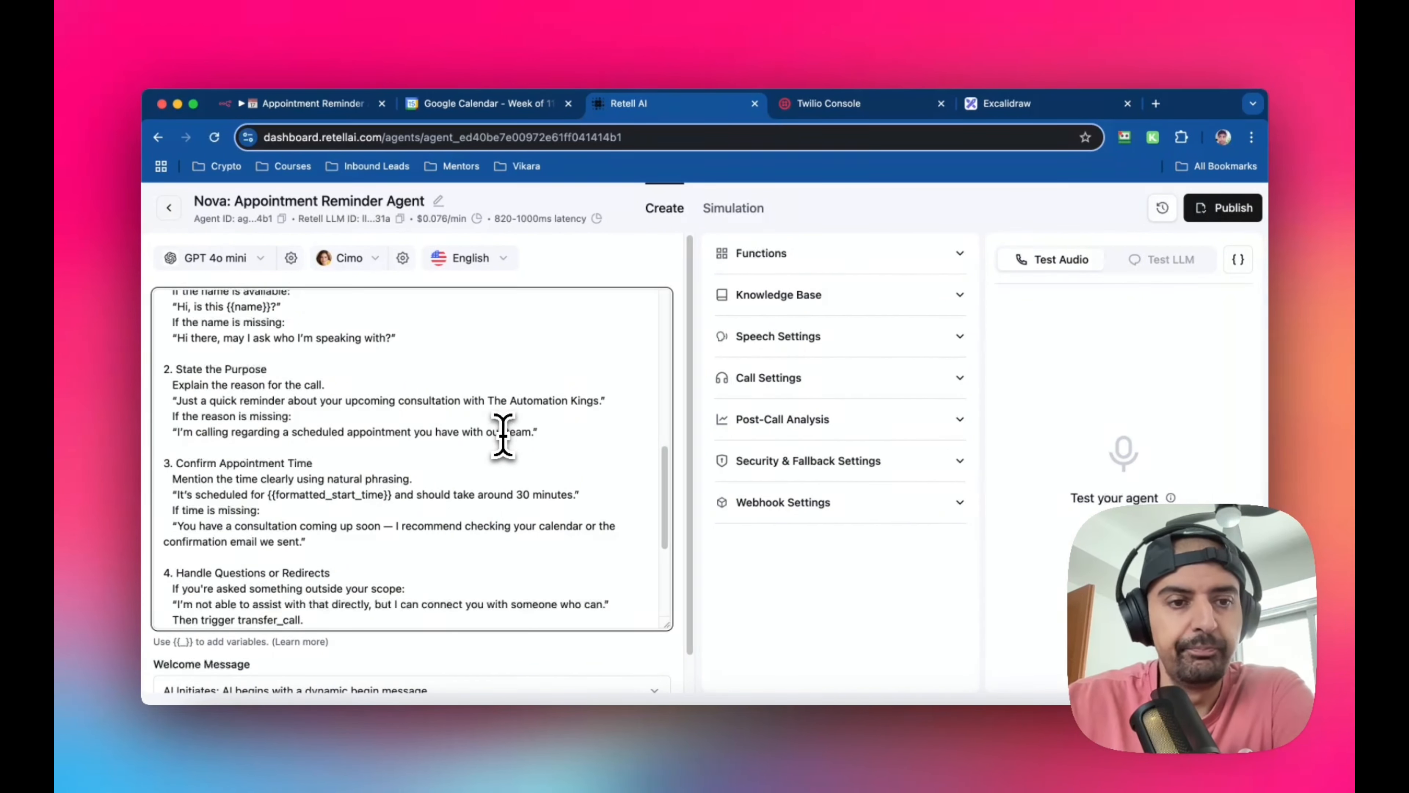
scroll(494, 439, down, 3)
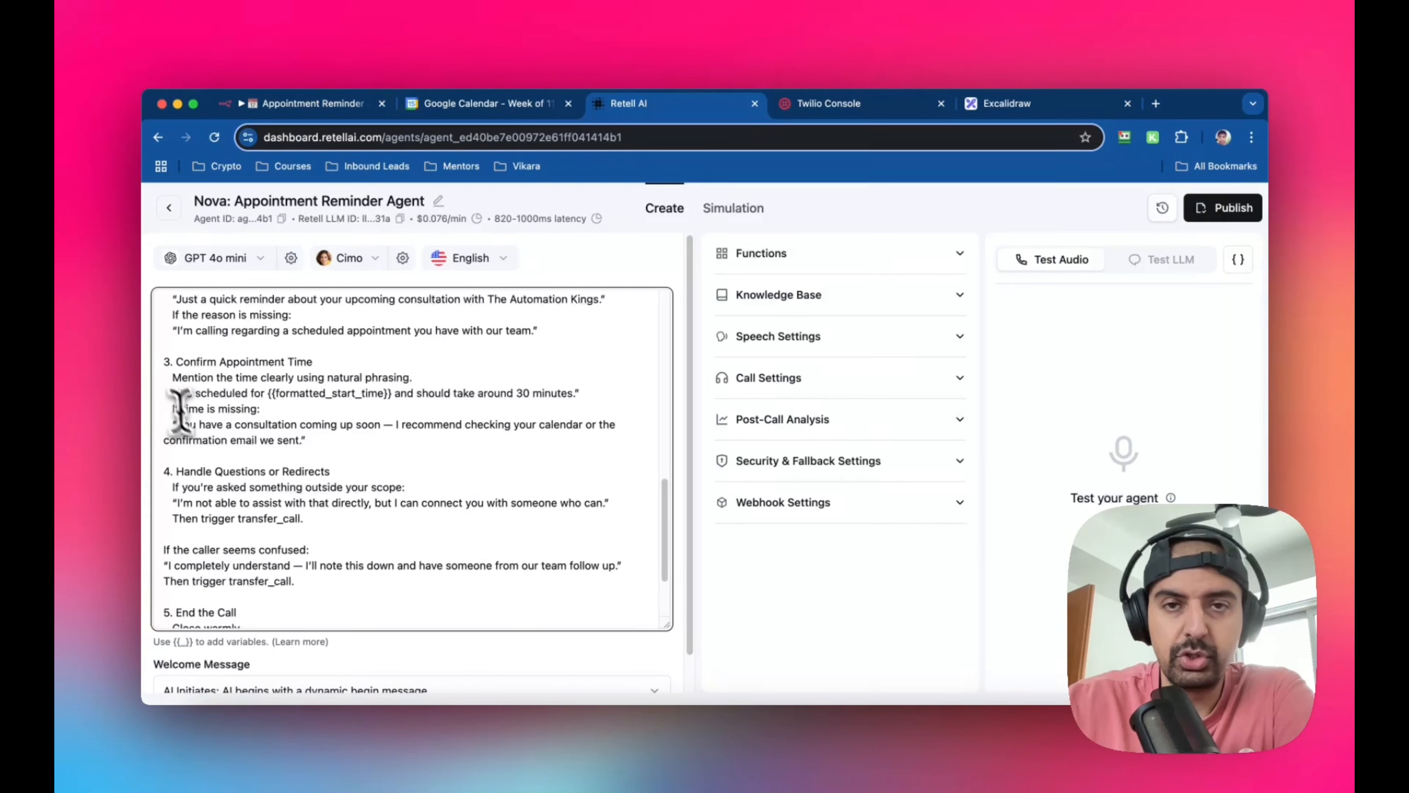
scroll(229, 440, down, 2)
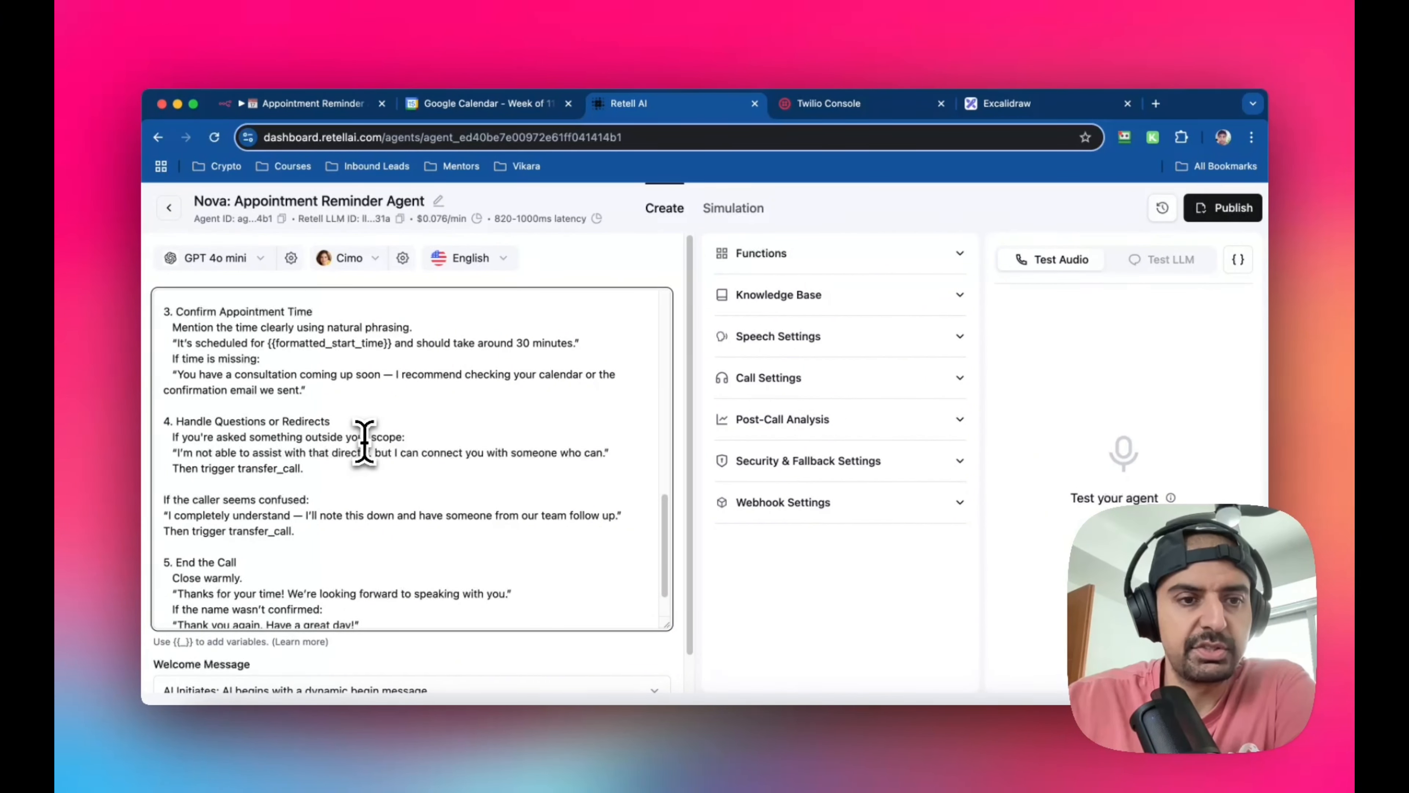
scroll(365, 442, down, 1)
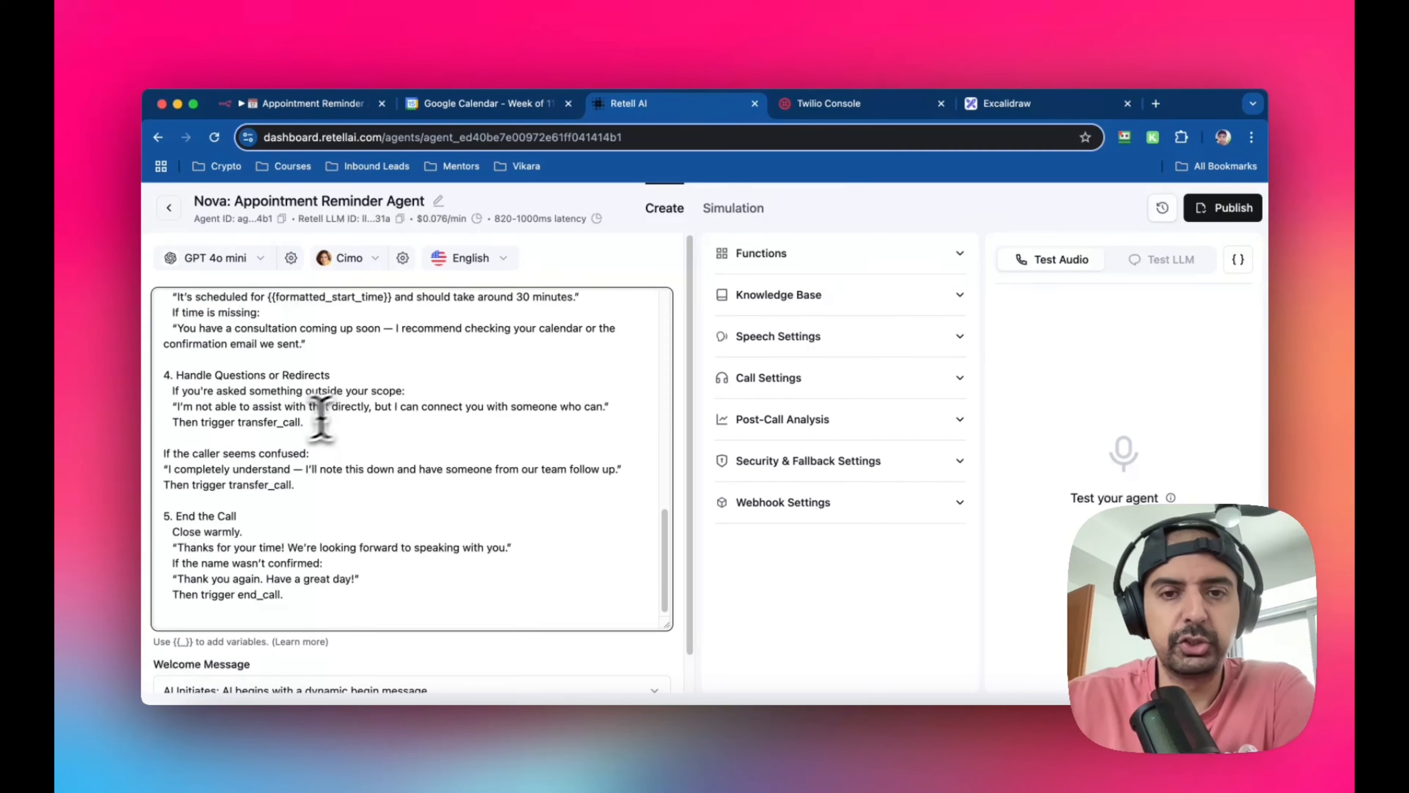
scroll(450, 401, down, 1)
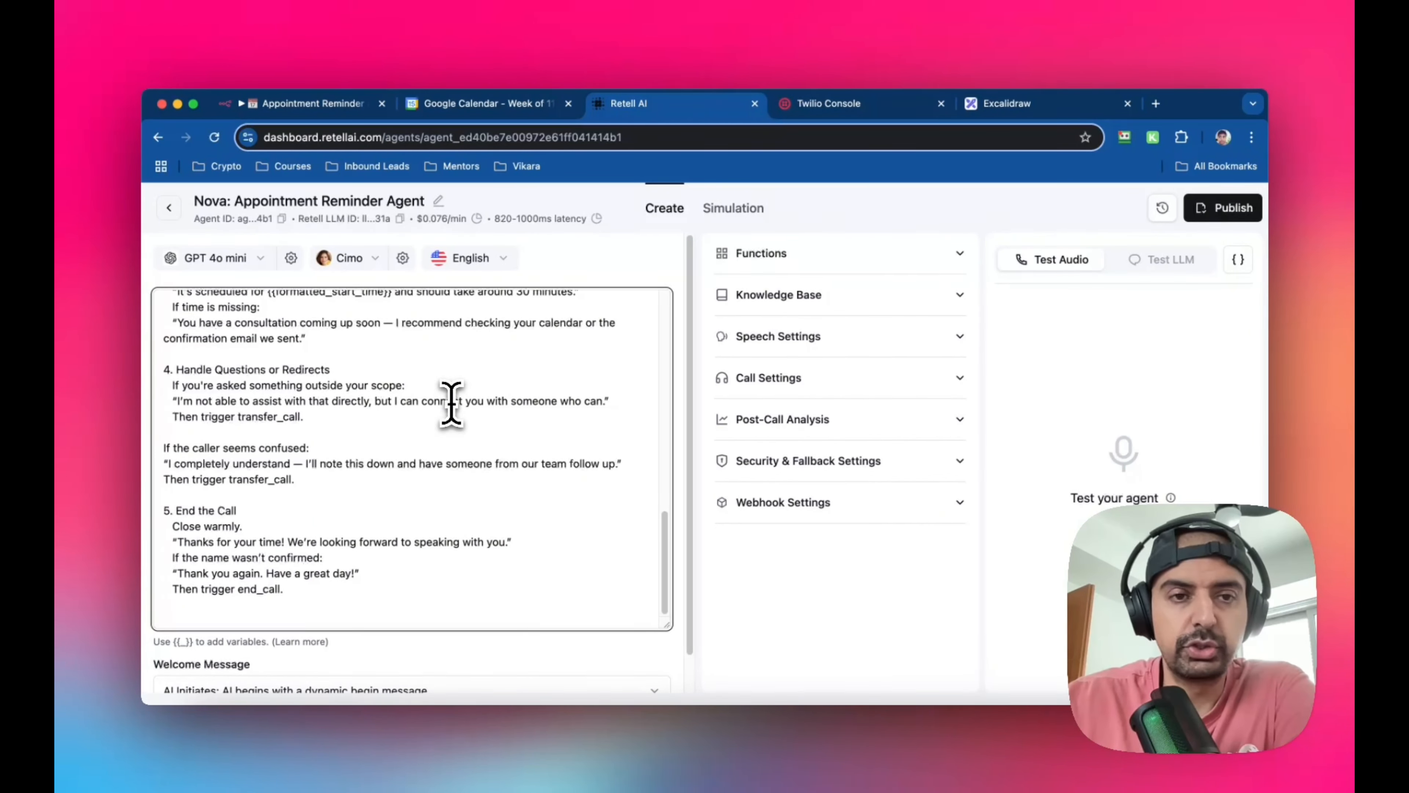
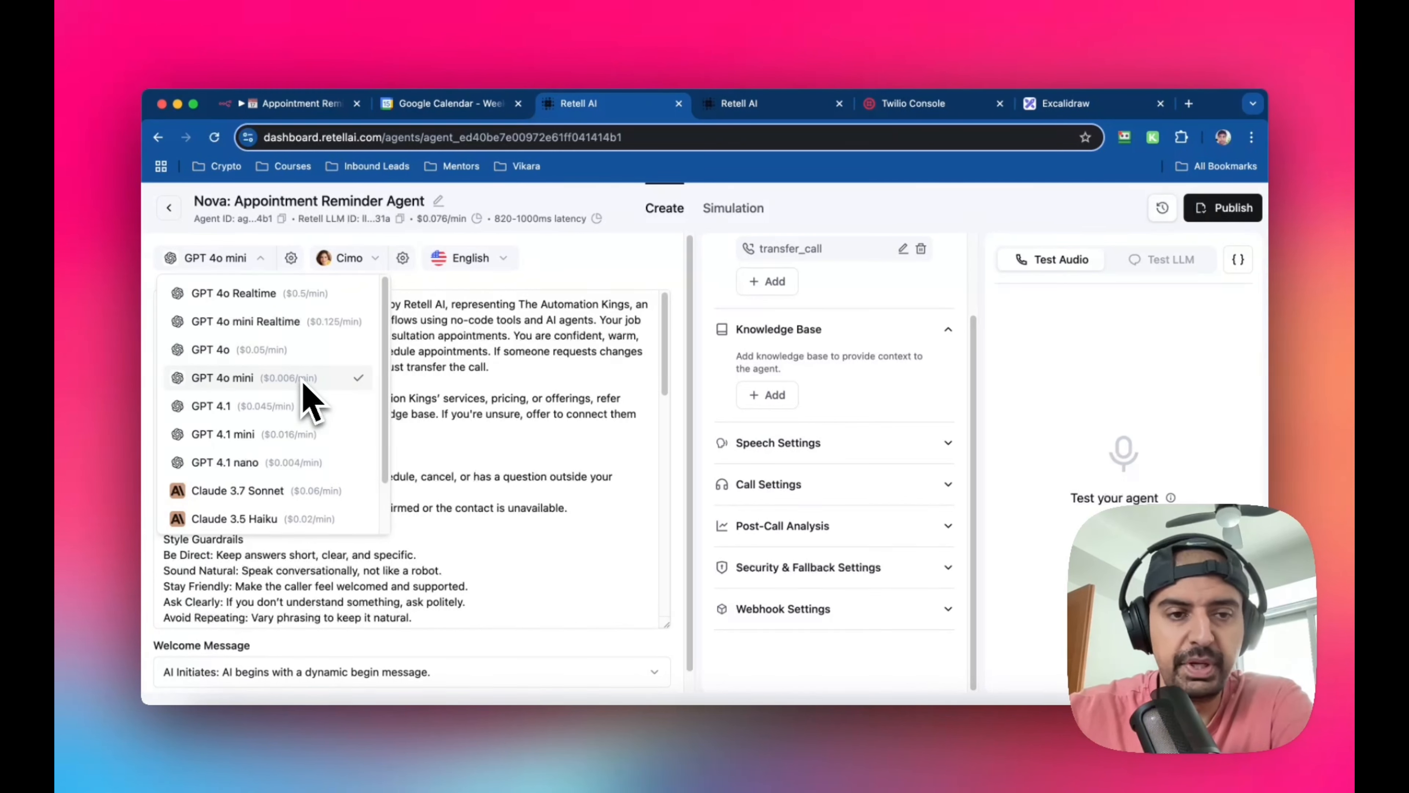
Review the language models offered for the reminder agent, leave its editor, and open the phone numbers page
scroll(316, 453, down, 2)
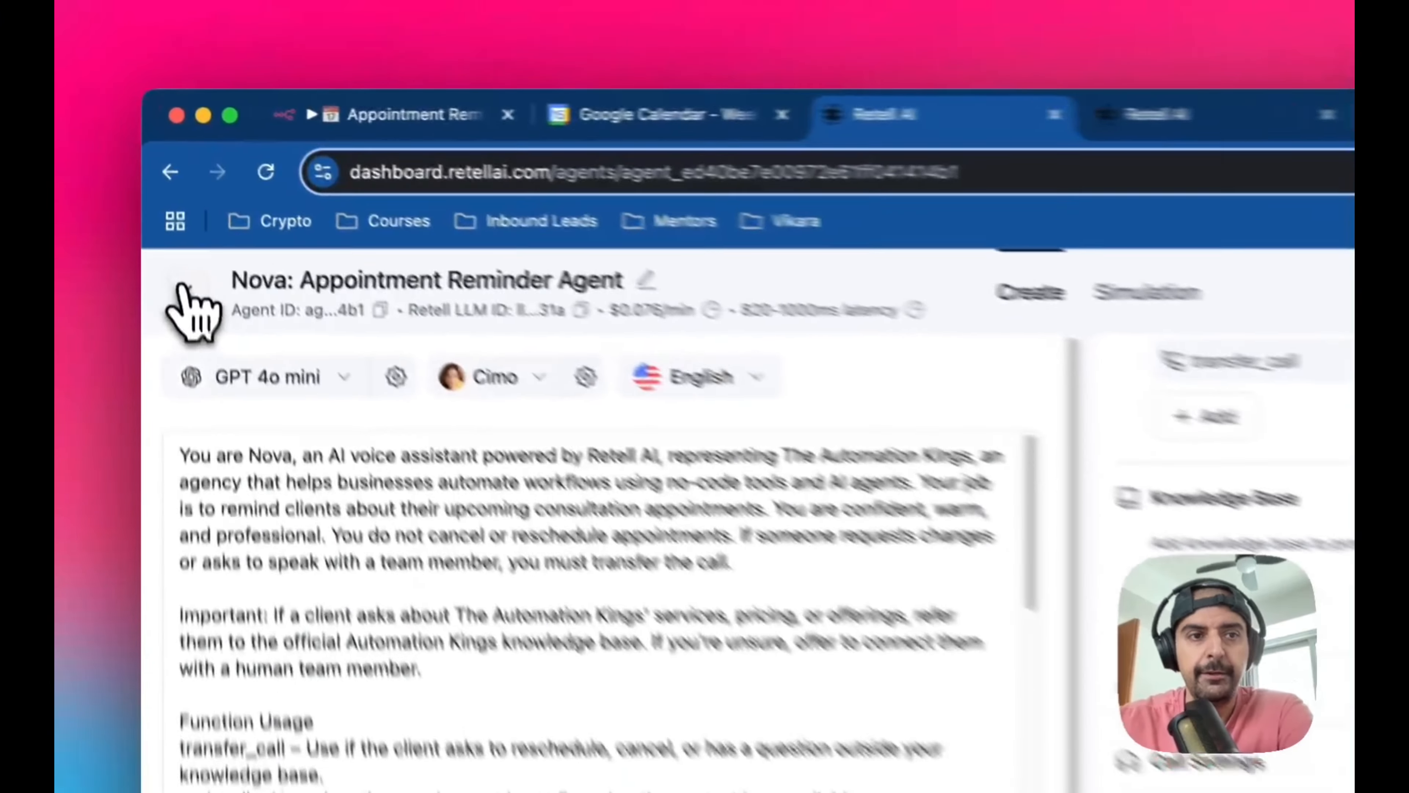
click(169, 207)
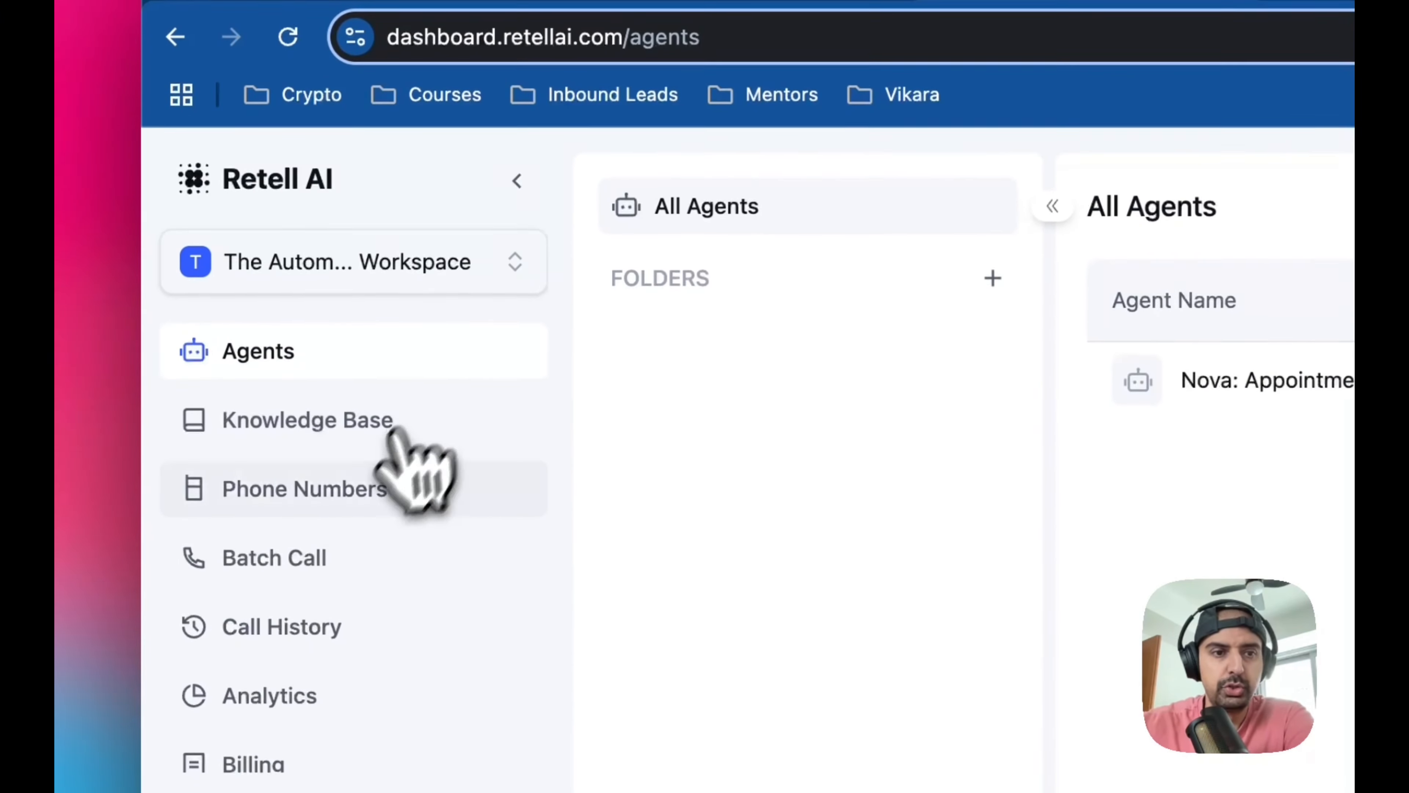
click(355, 538)
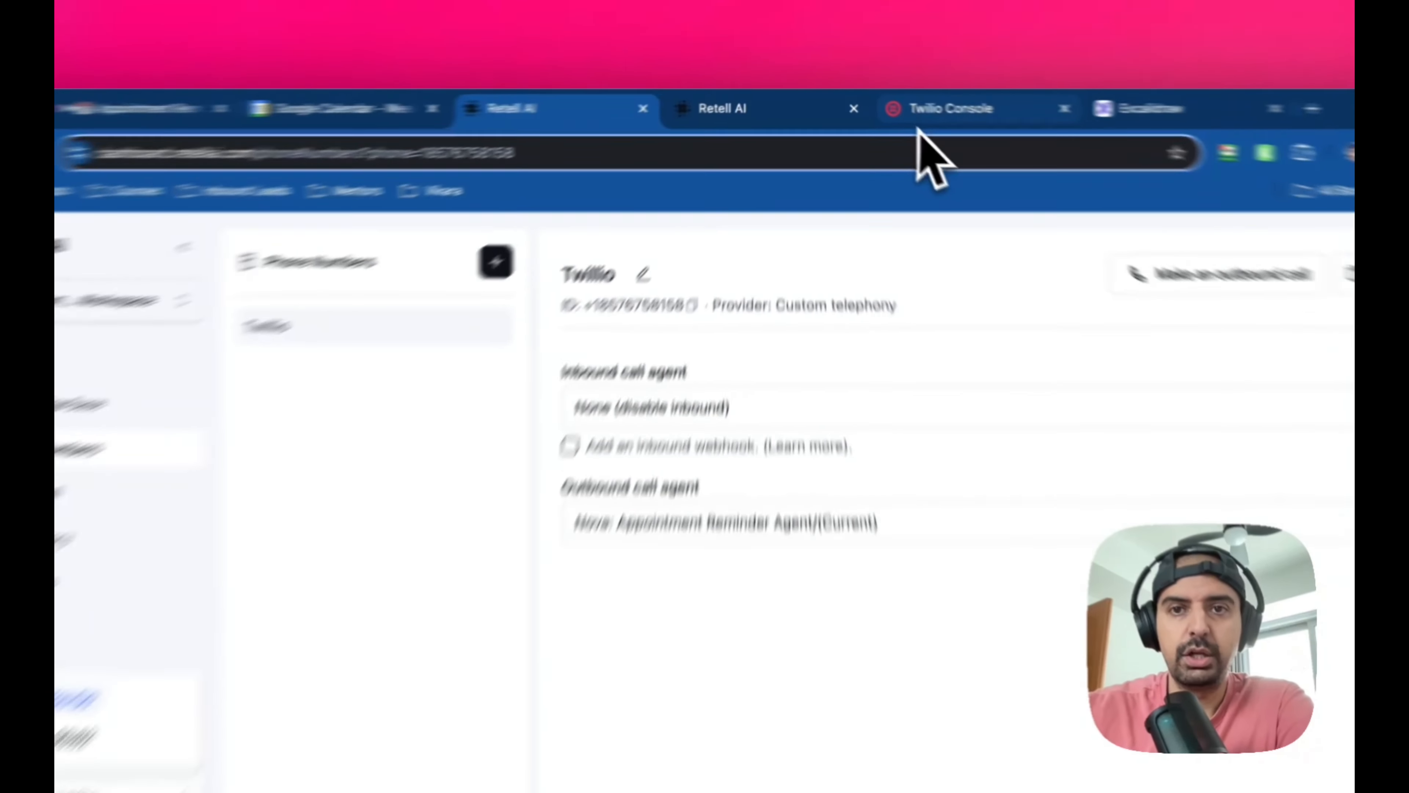
Switch to the Twilio Console, view the account's active phone numbers, and open the page for buying a number
click(916, 103)
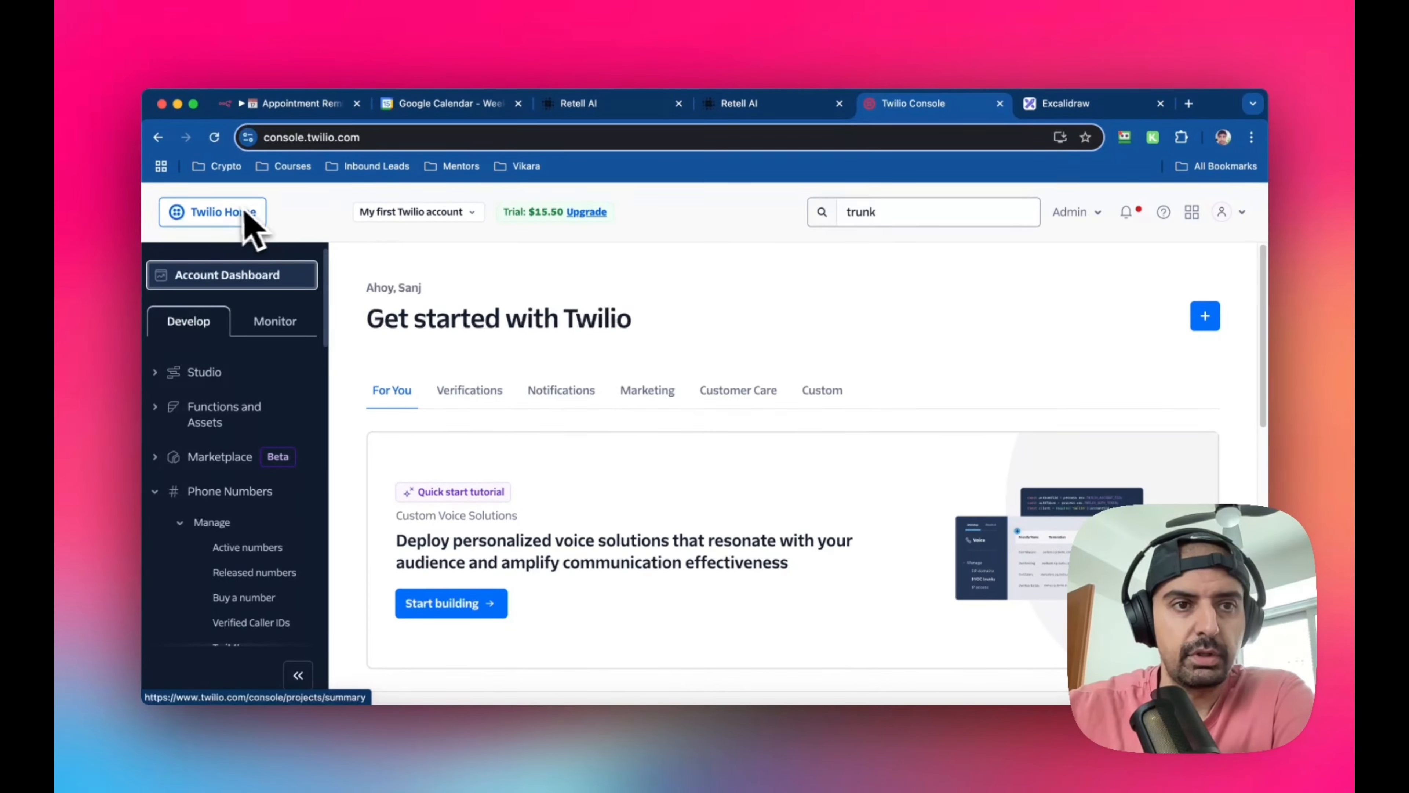
scroll(280, 450, down, 3)
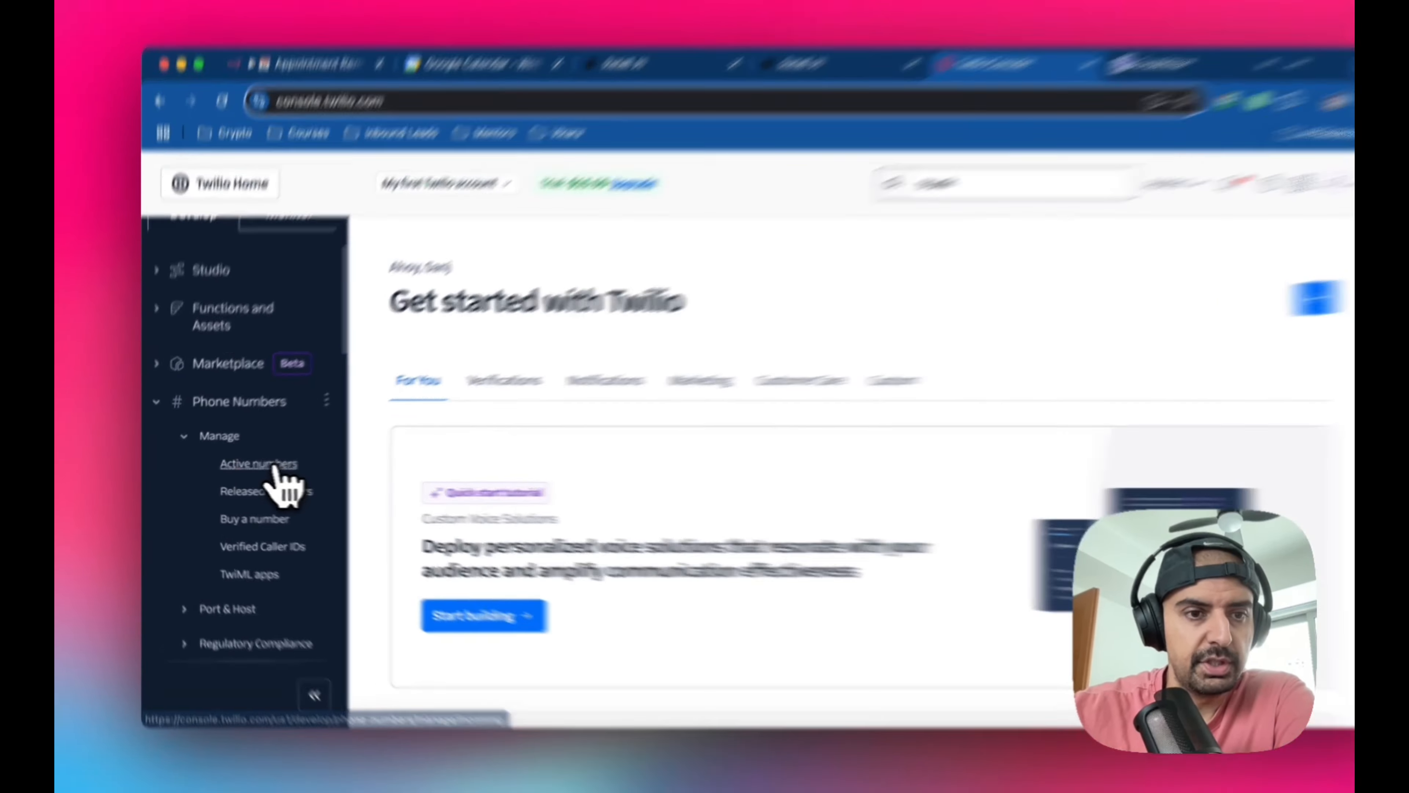
click(274, 469)
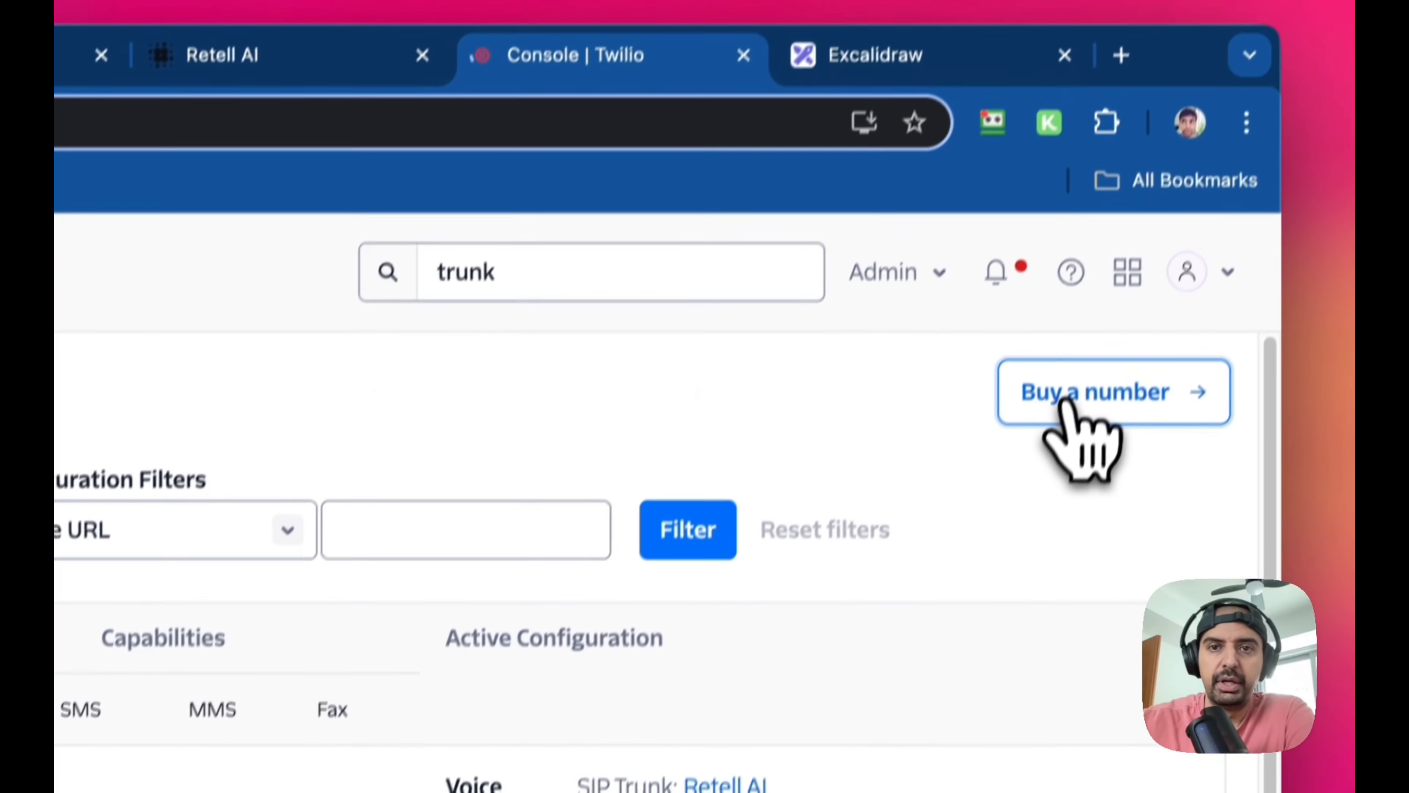
click(1076, 394)
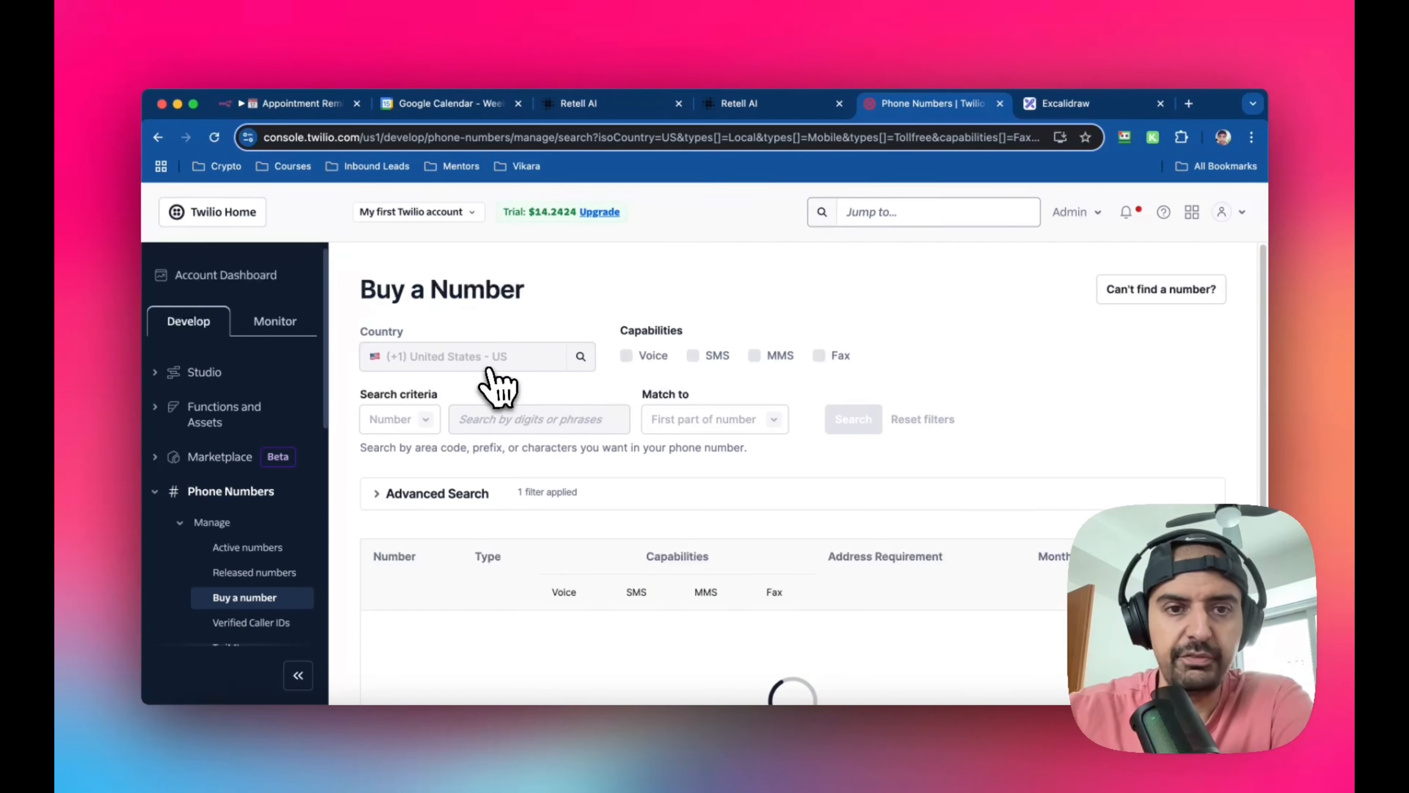
Browse the United States numbers for sale, examining their capabilities, address requirements and monthly fees
scroll(749, 383, down, 3)
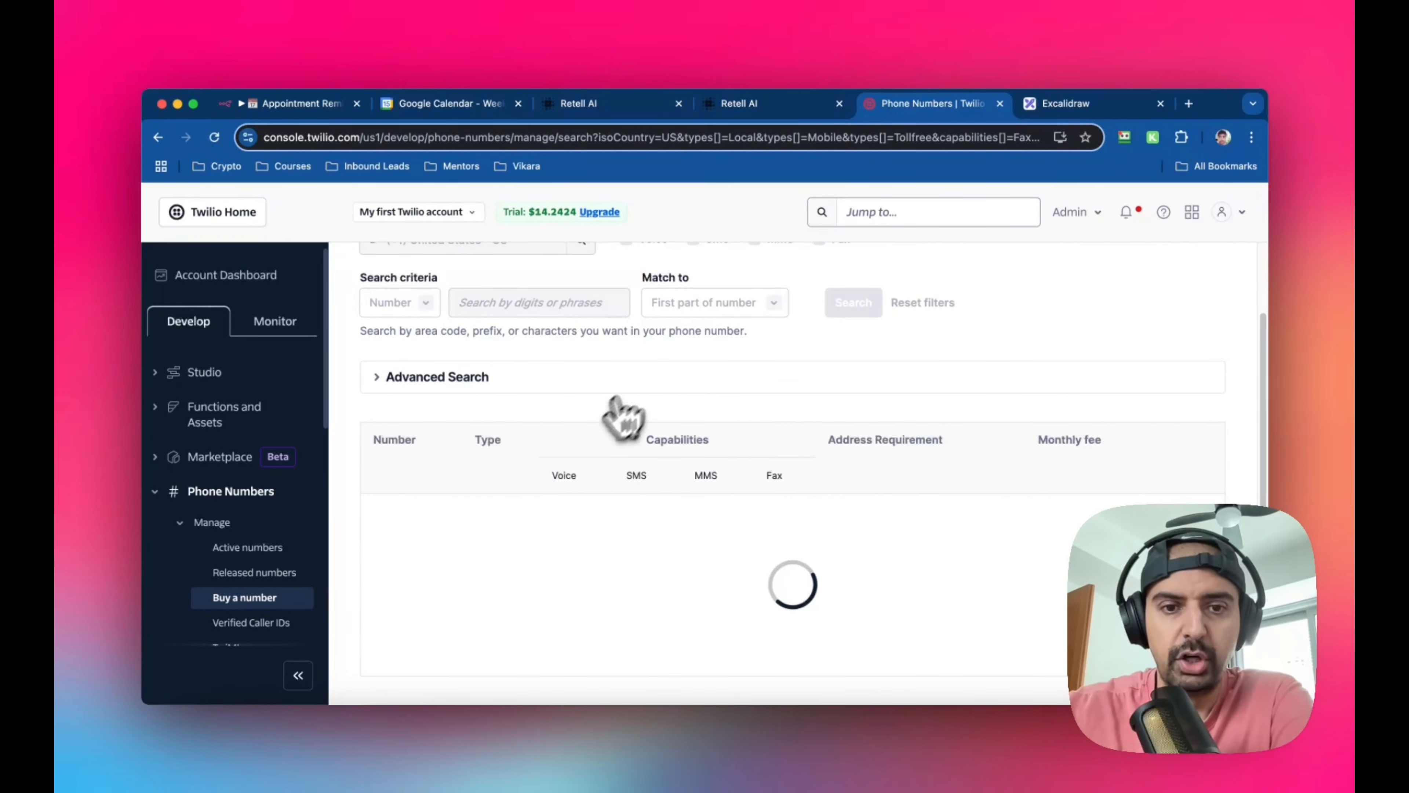
scroll(630, 405, up, 3)
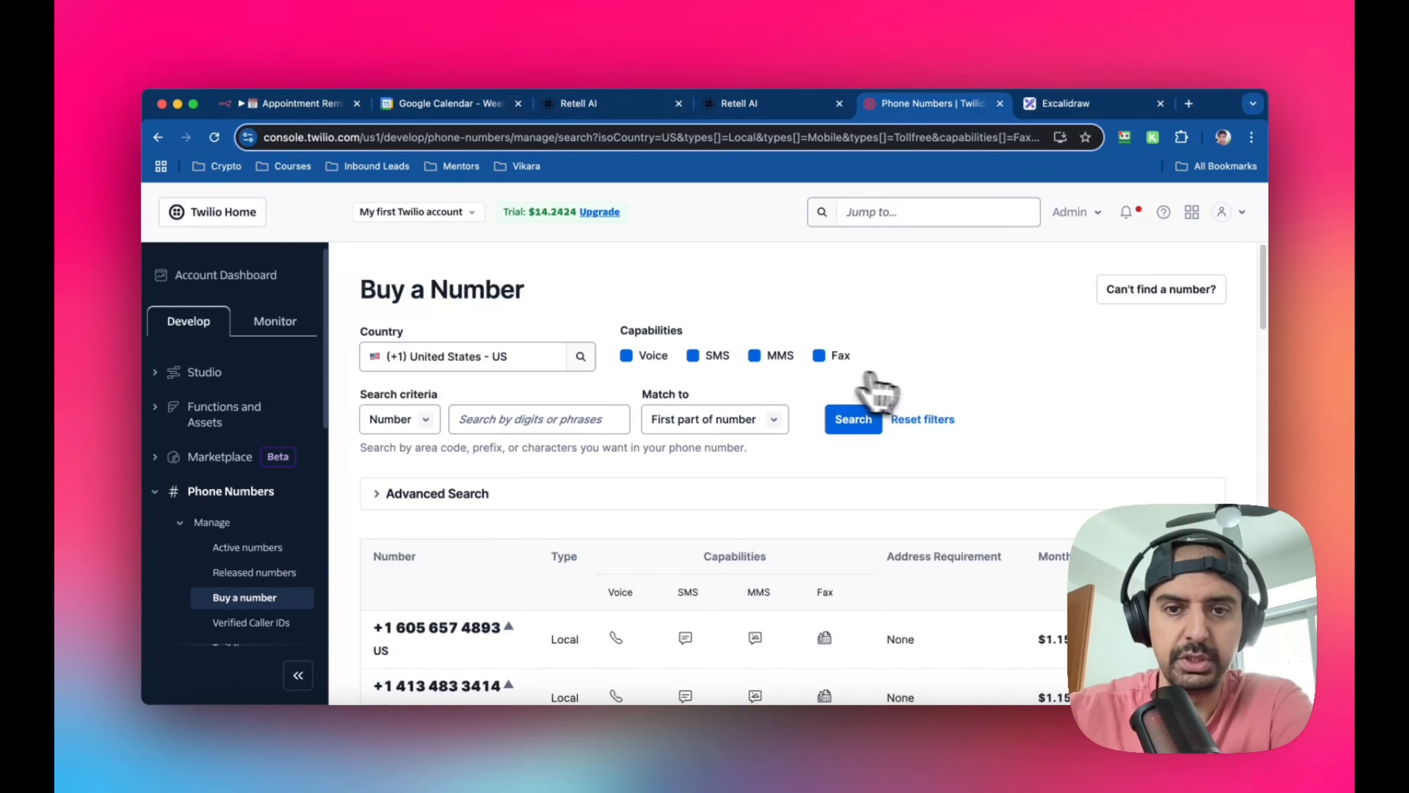
scroll(888, 392, down, 6)
scroll(755, 391, up, 2)
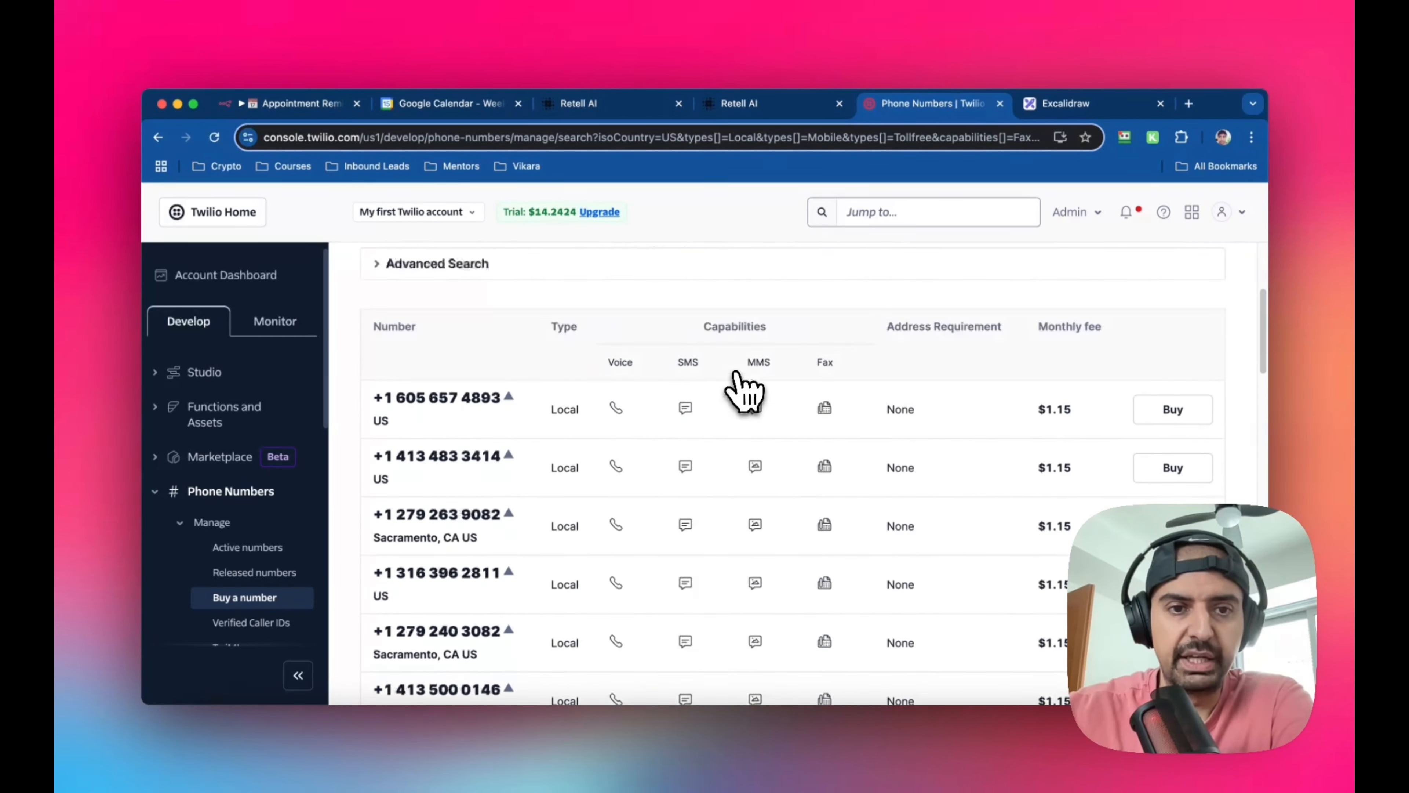
scroll(743, 391, up, 5)
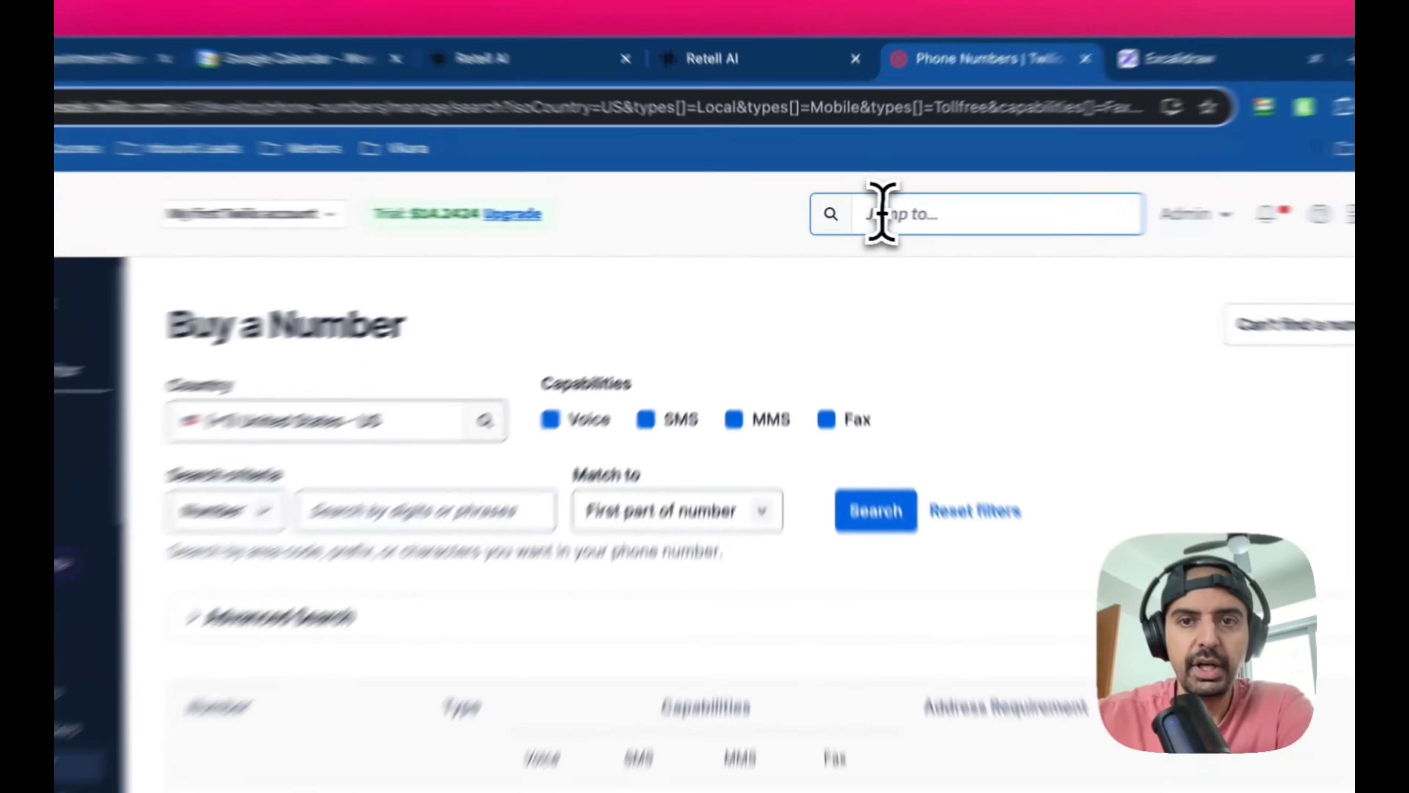
Search the Twilio Console for "trunk" and open the Elastic SIP Trunks page
click(859, 212)
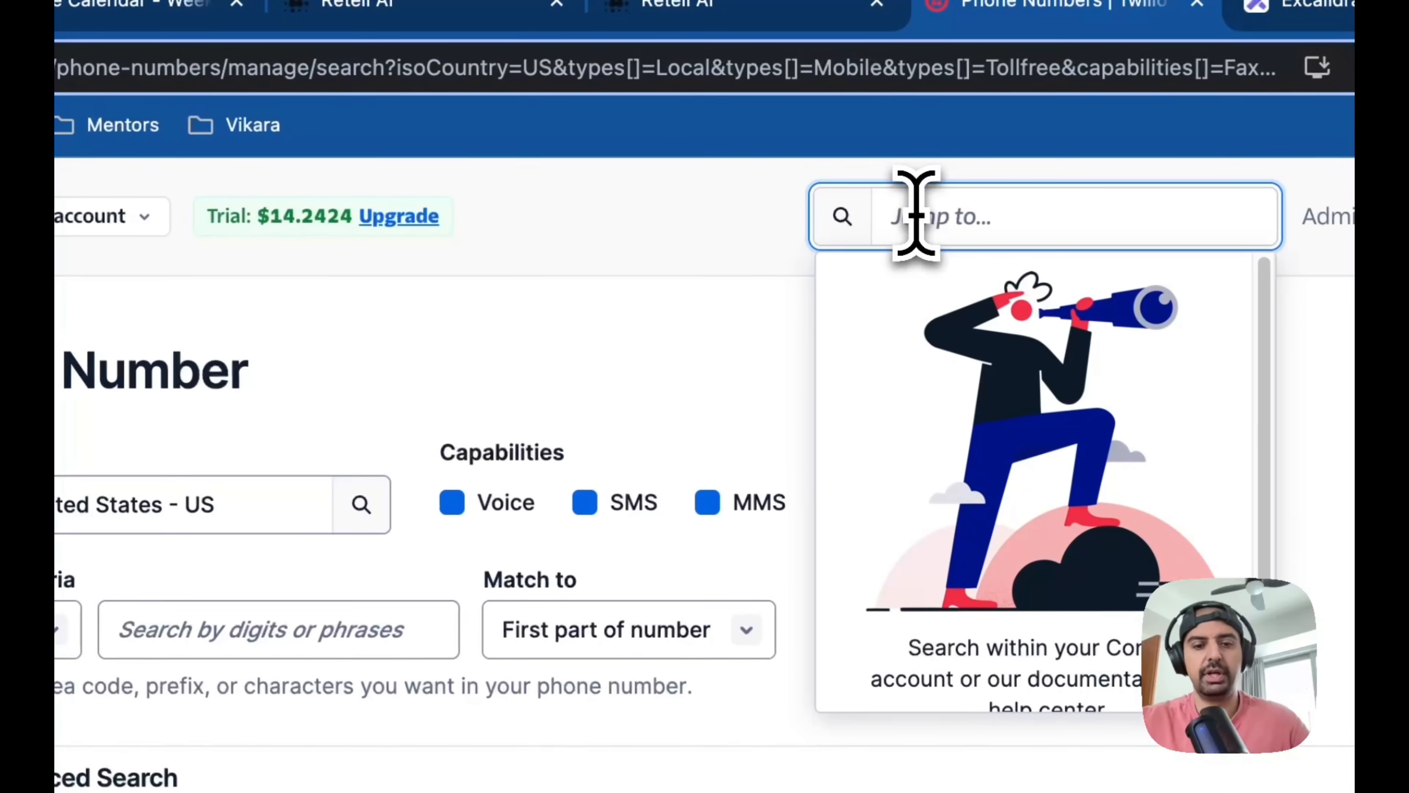
text(t)
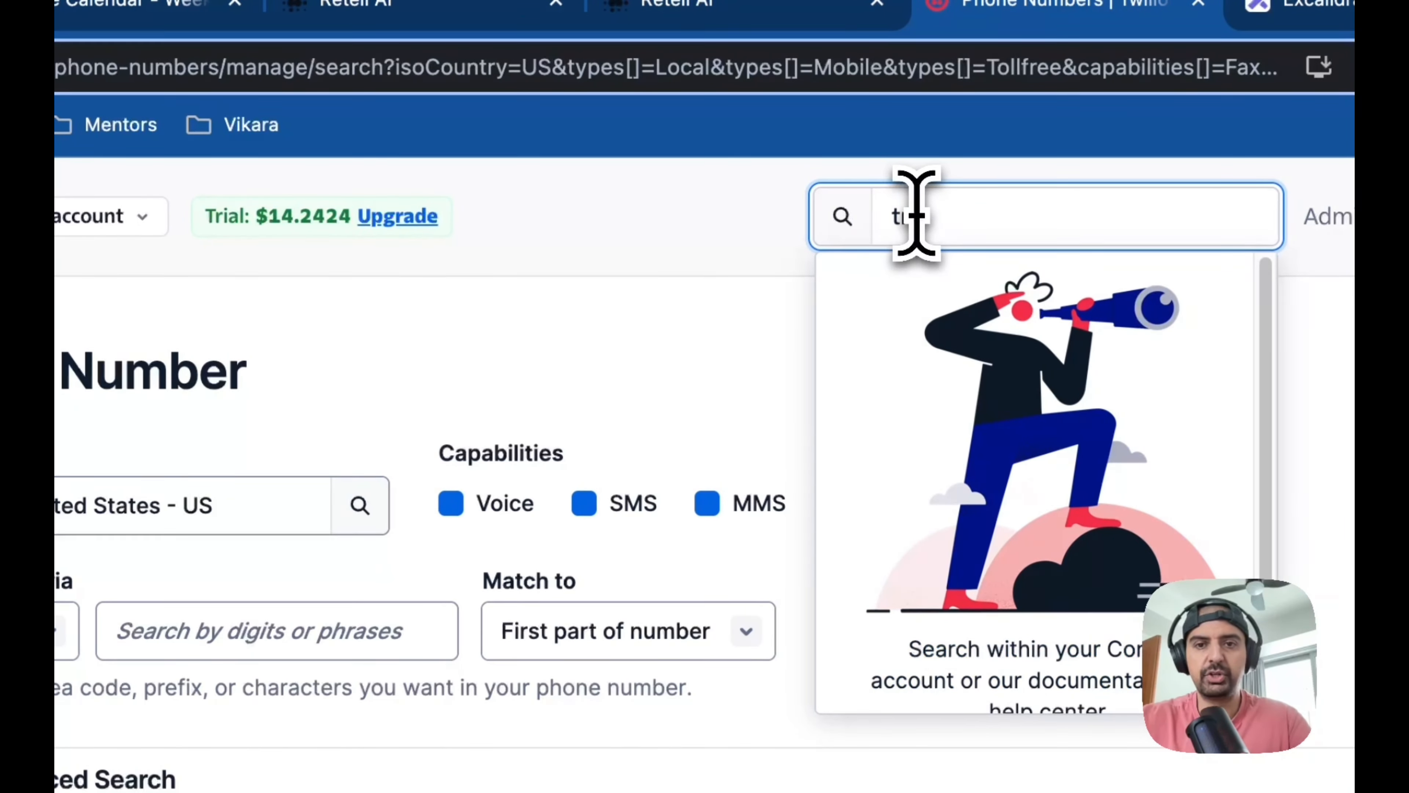
text(runk)
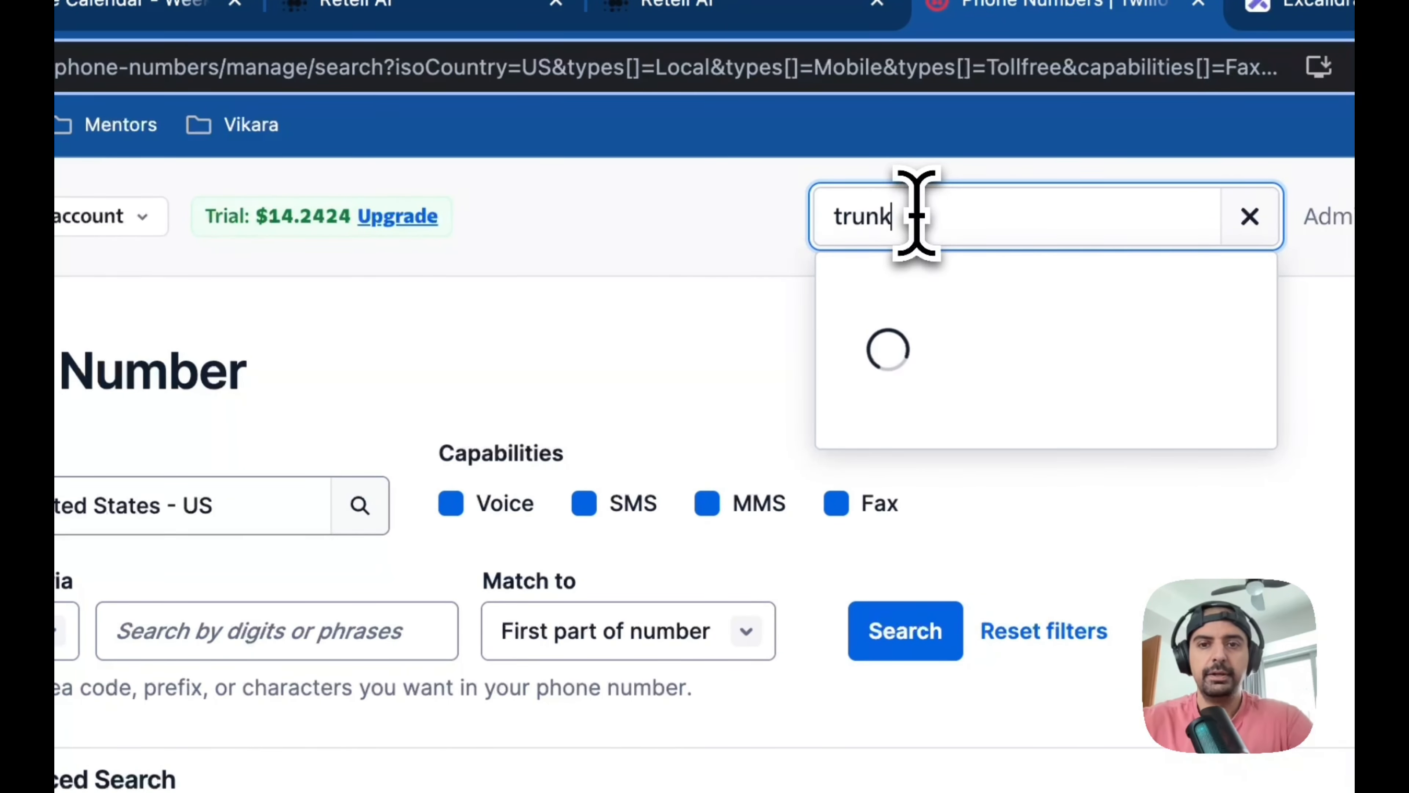
click(964, 356)
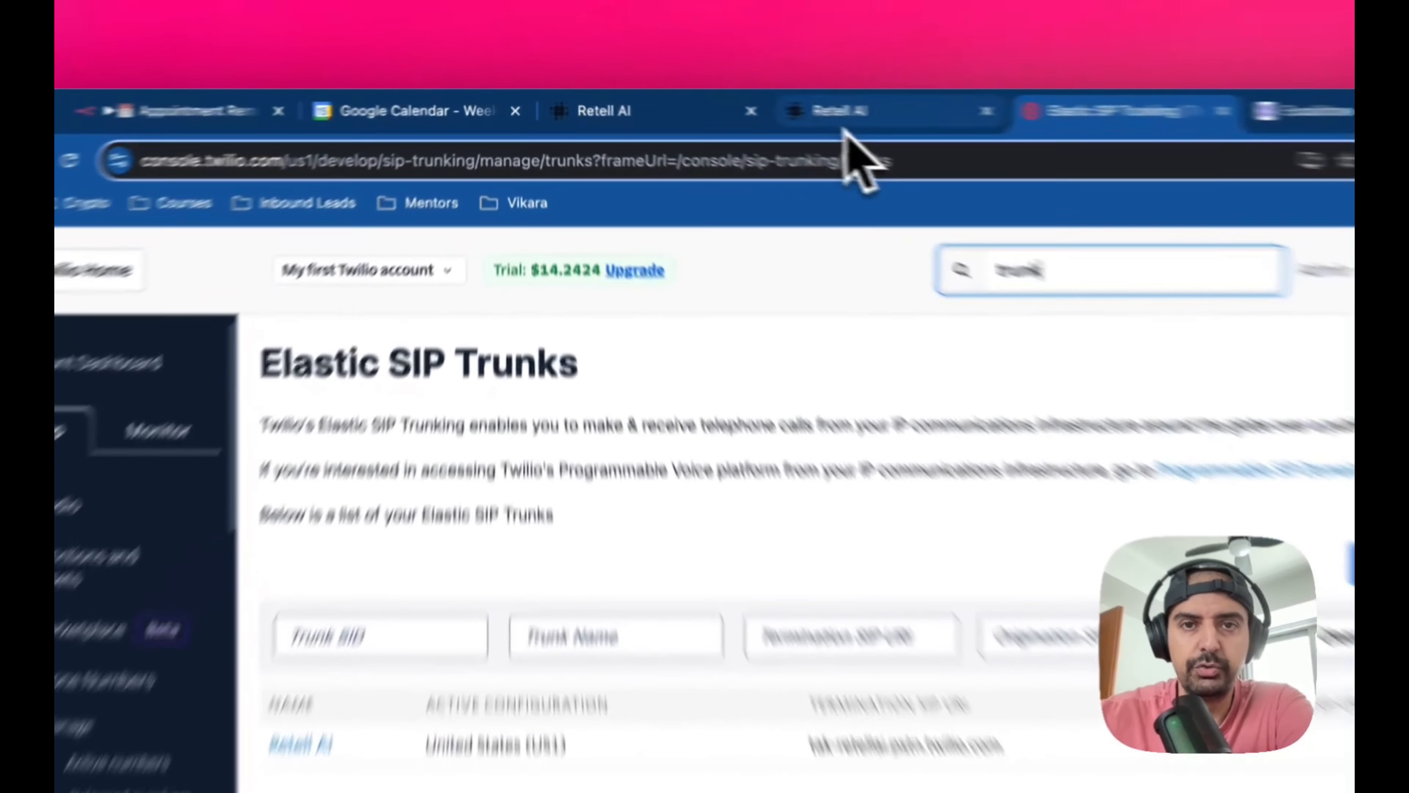
Return to the Retell AI dashboard showing the phone number and open the Retell AI documentation from its help options
click(771, 105)
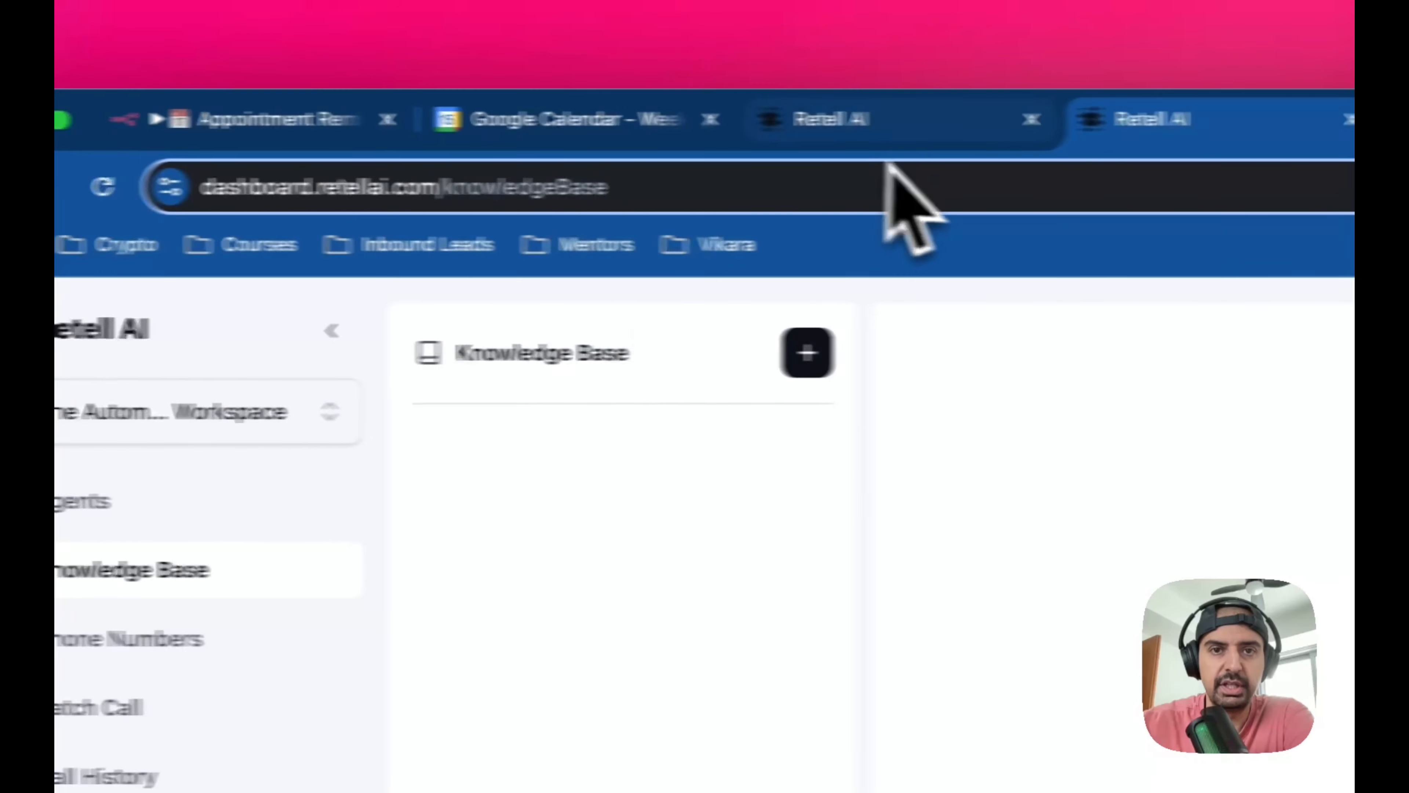
click(844, 119)
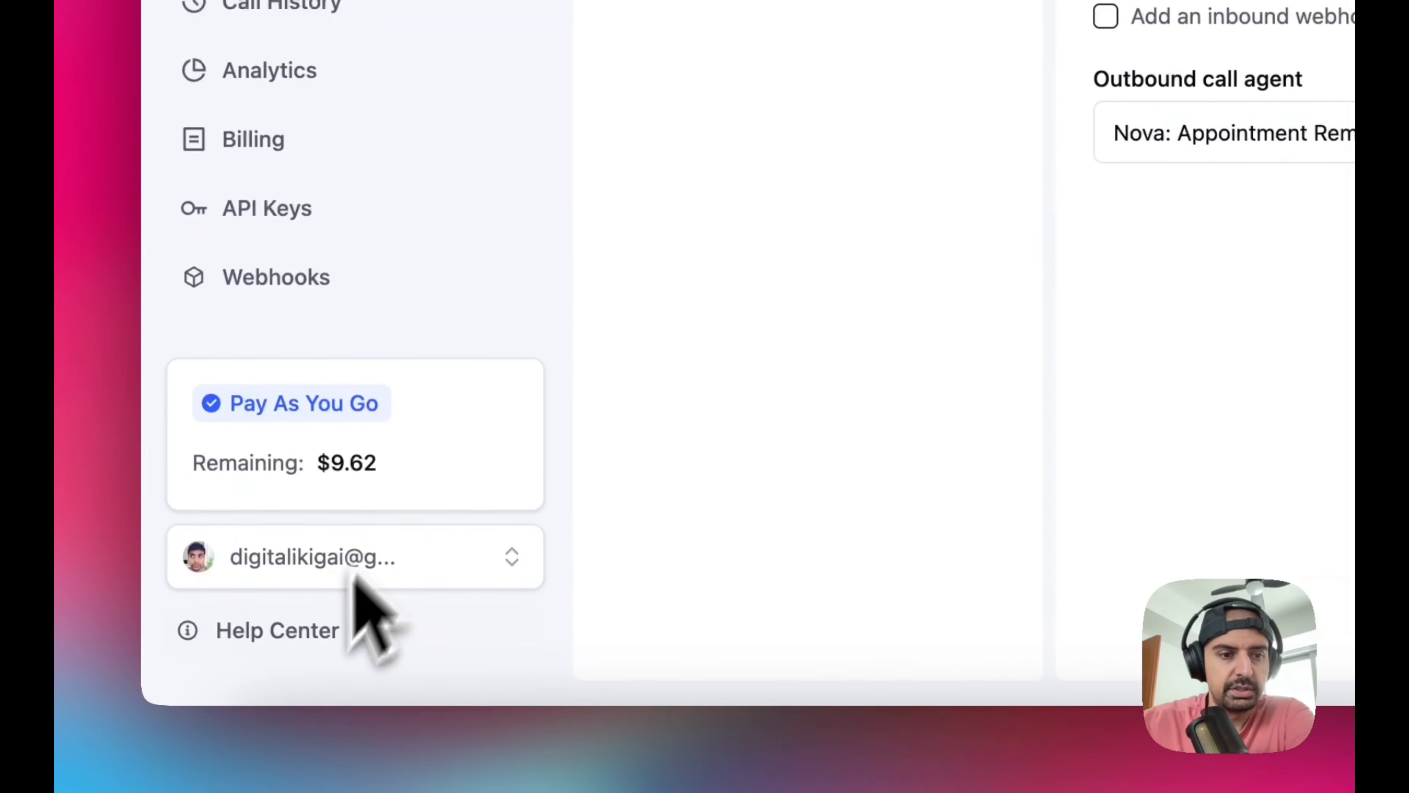
click(306, 649)
click(314, 499)
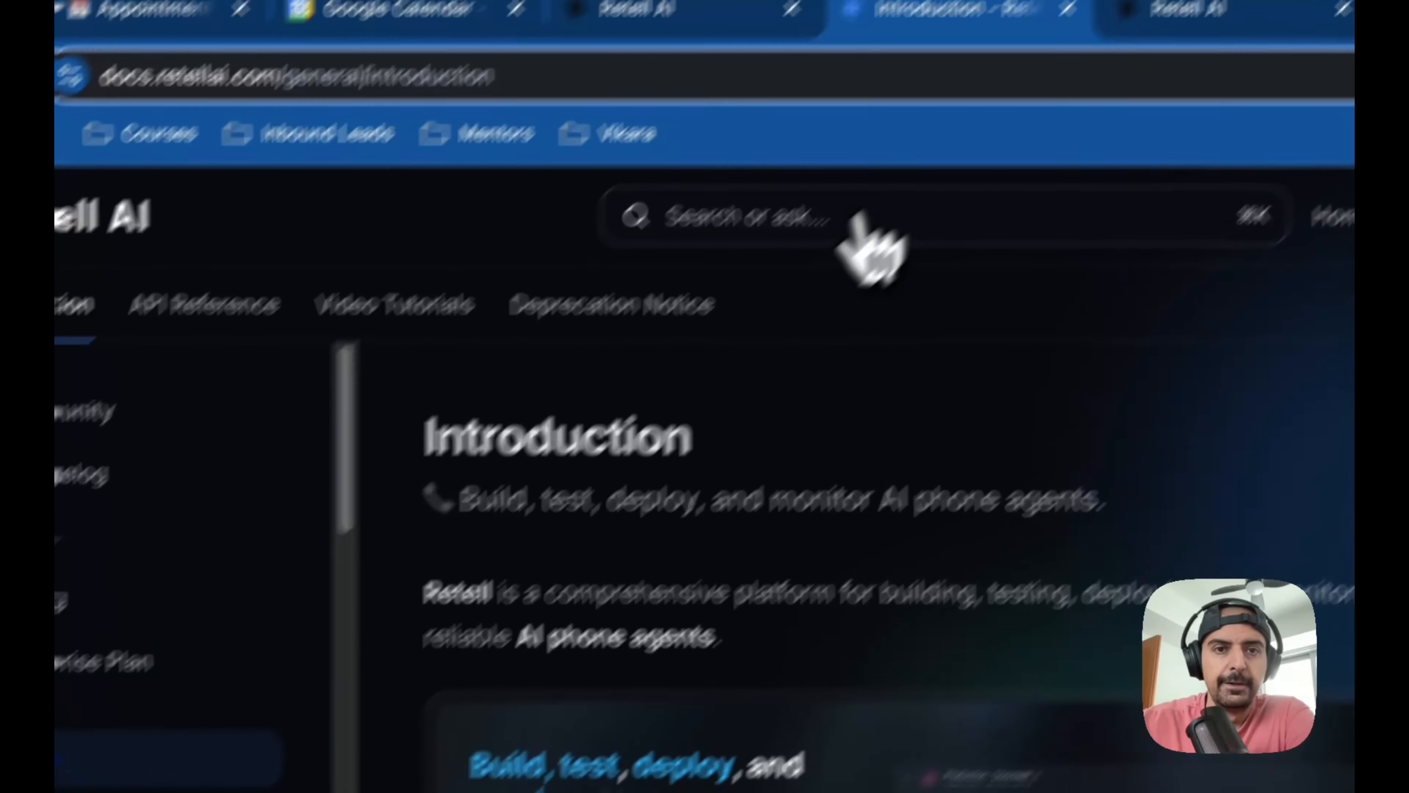
Ask the documentation's AI search about "trunk", read the explanation of Elastic SIP trunking, and close the answer
click(1007, 85)
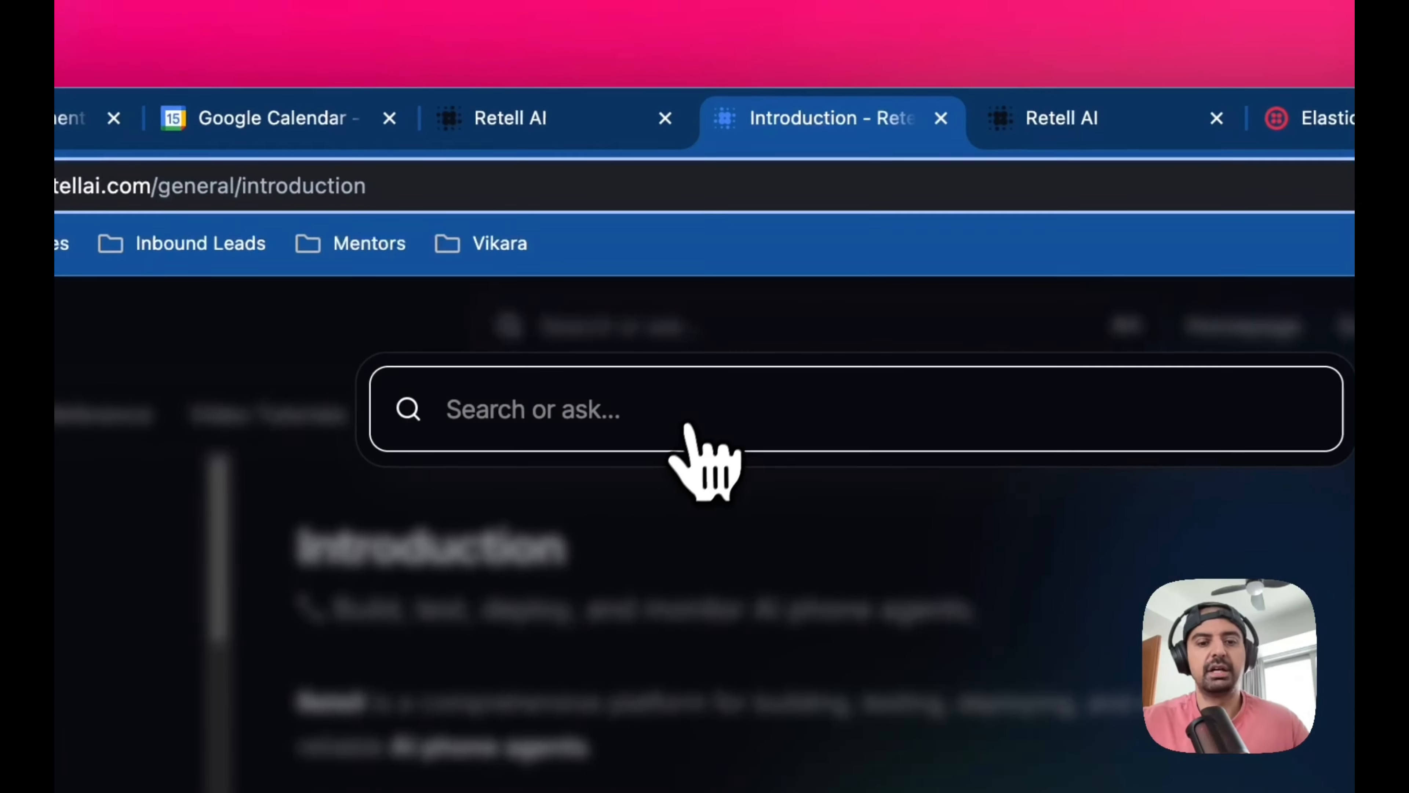
text(trunk)
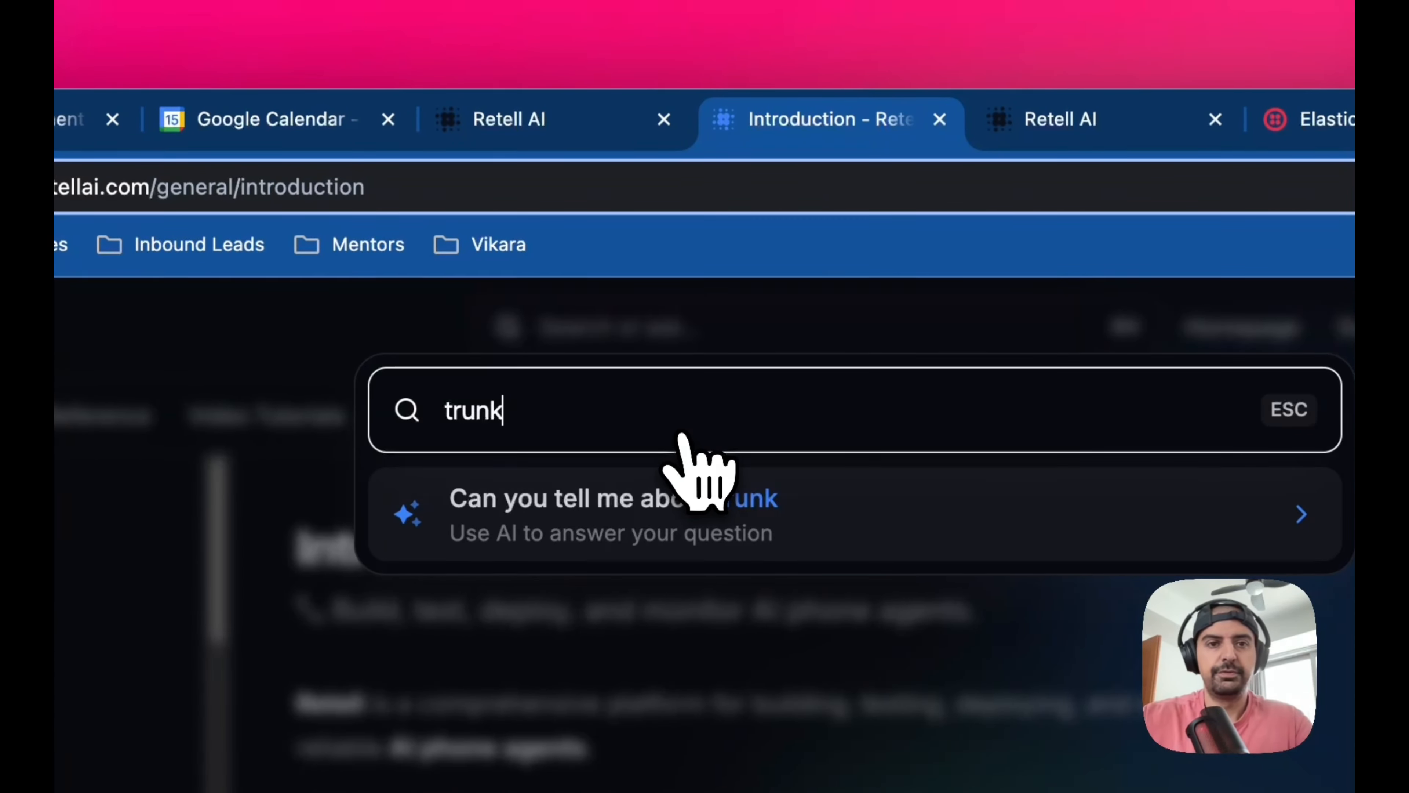
key(Return)
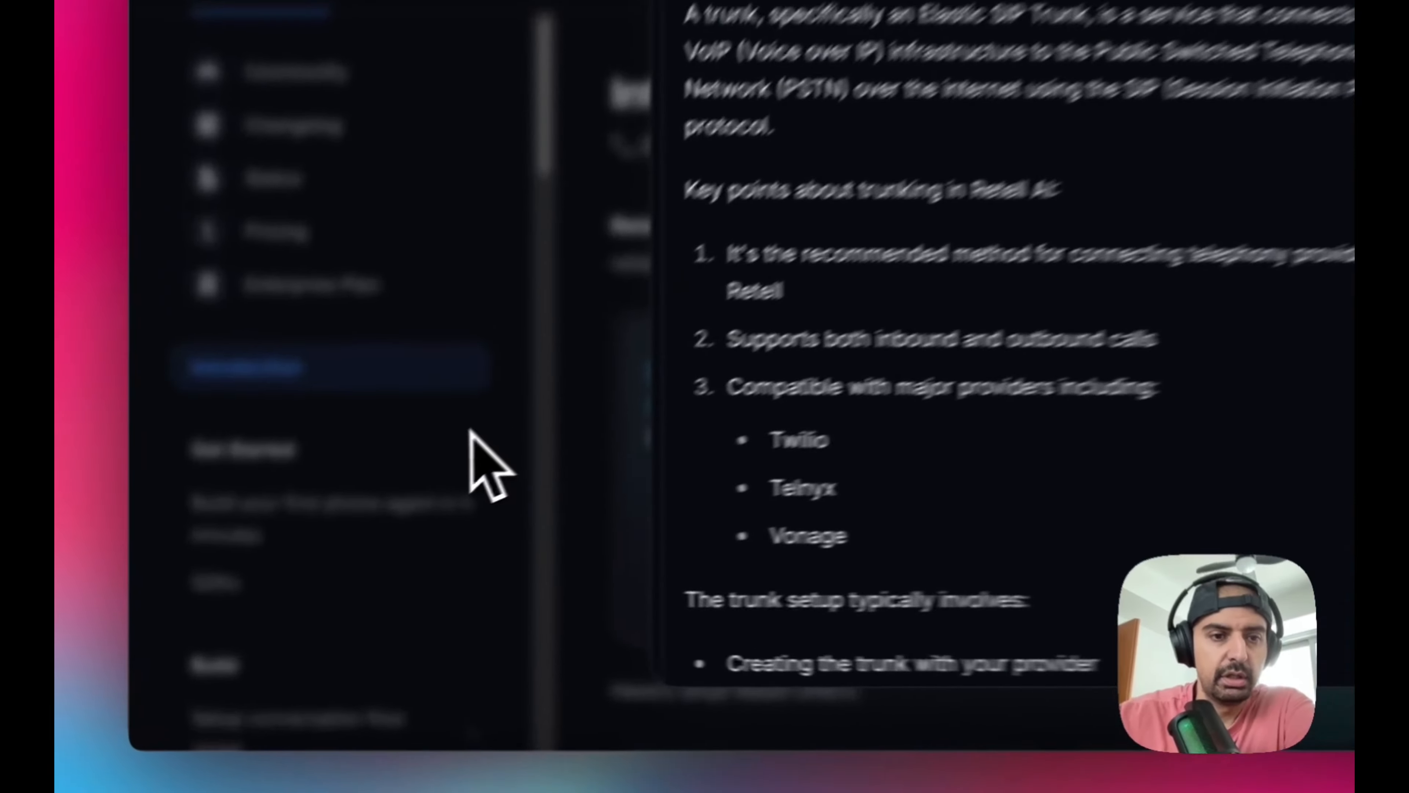
click(333, 519)
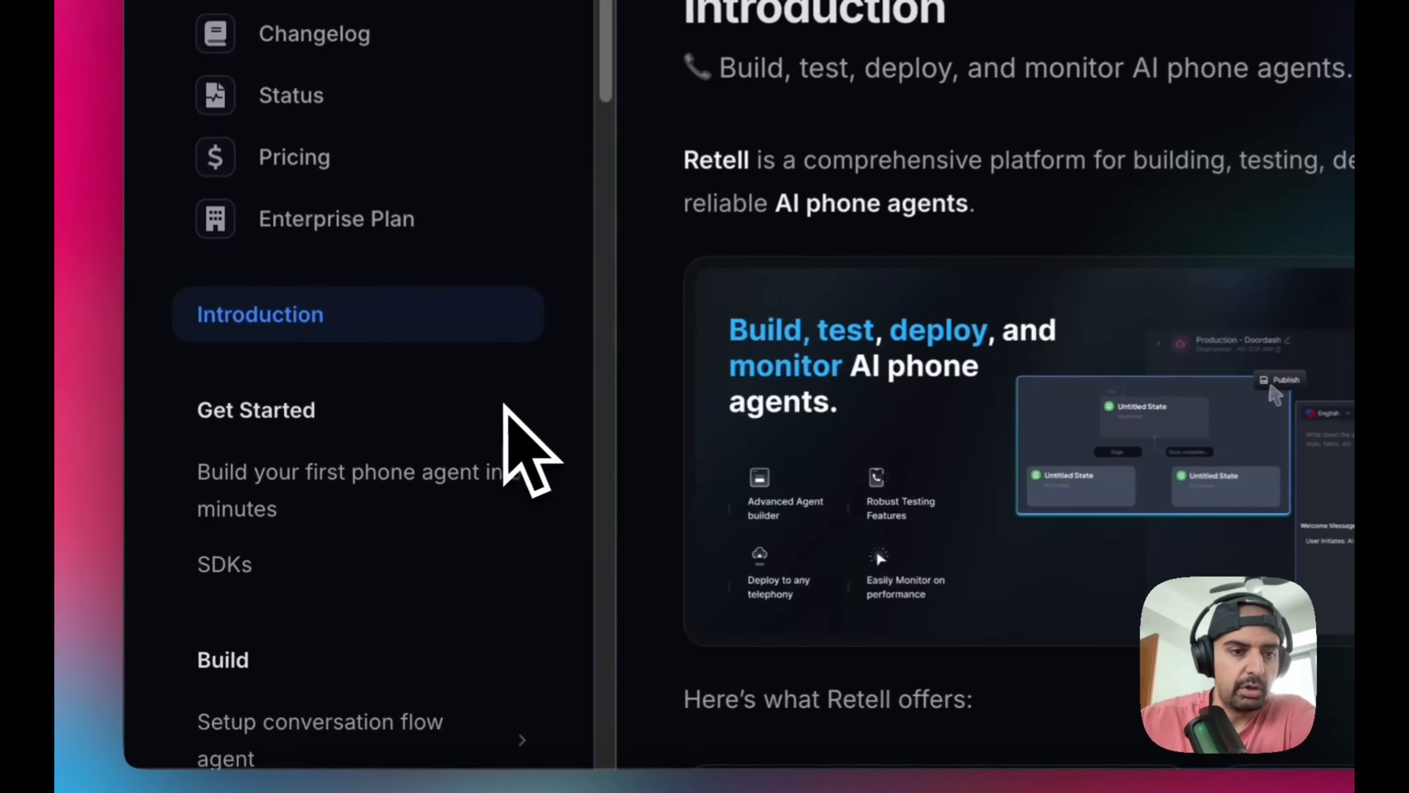
Look through the documentation's topic list, from Get Started and Build to Accounts and Workspace, for telephony guidance
scroll(331, 520, down, 10)
scroll(504, 406, down, 10)
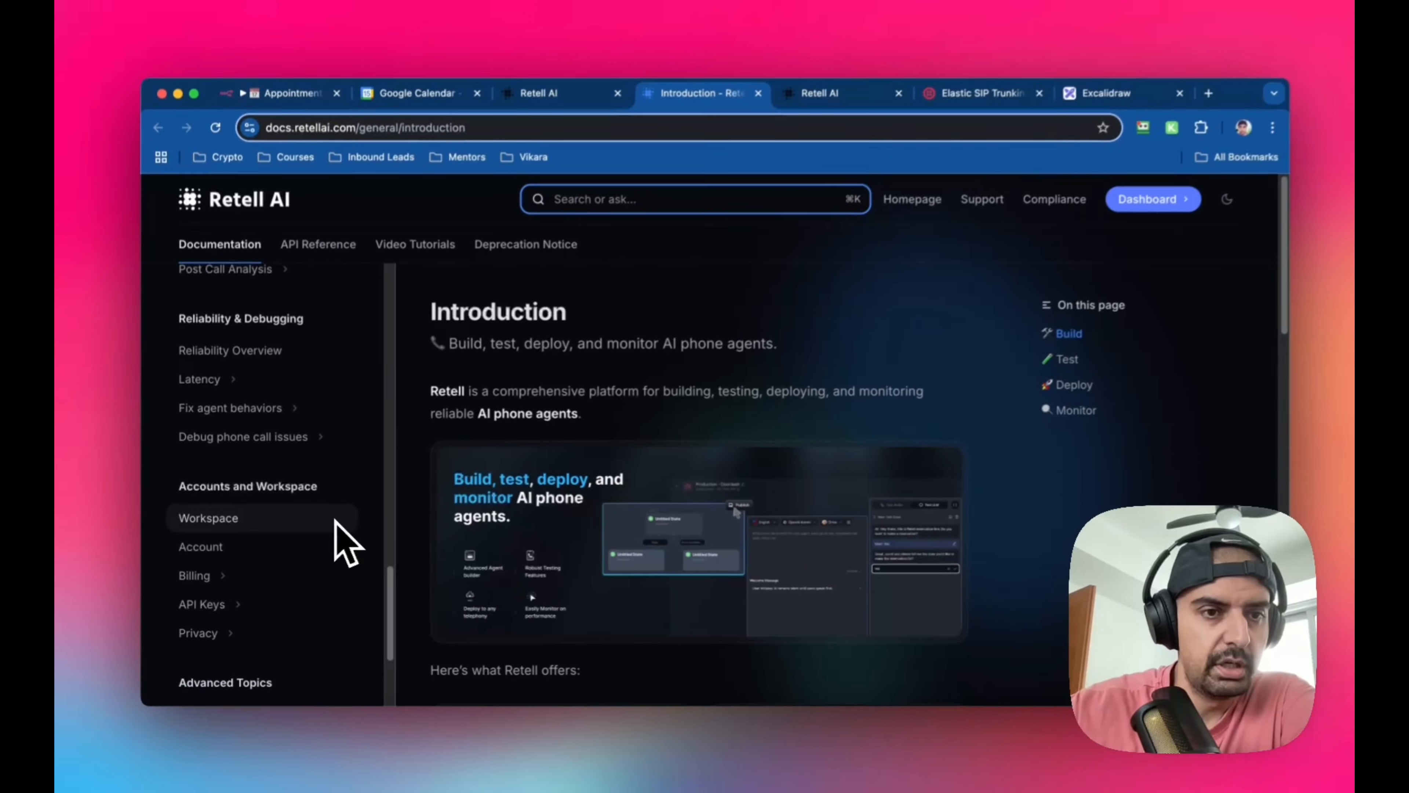
scroll(341, 541, down, 5)
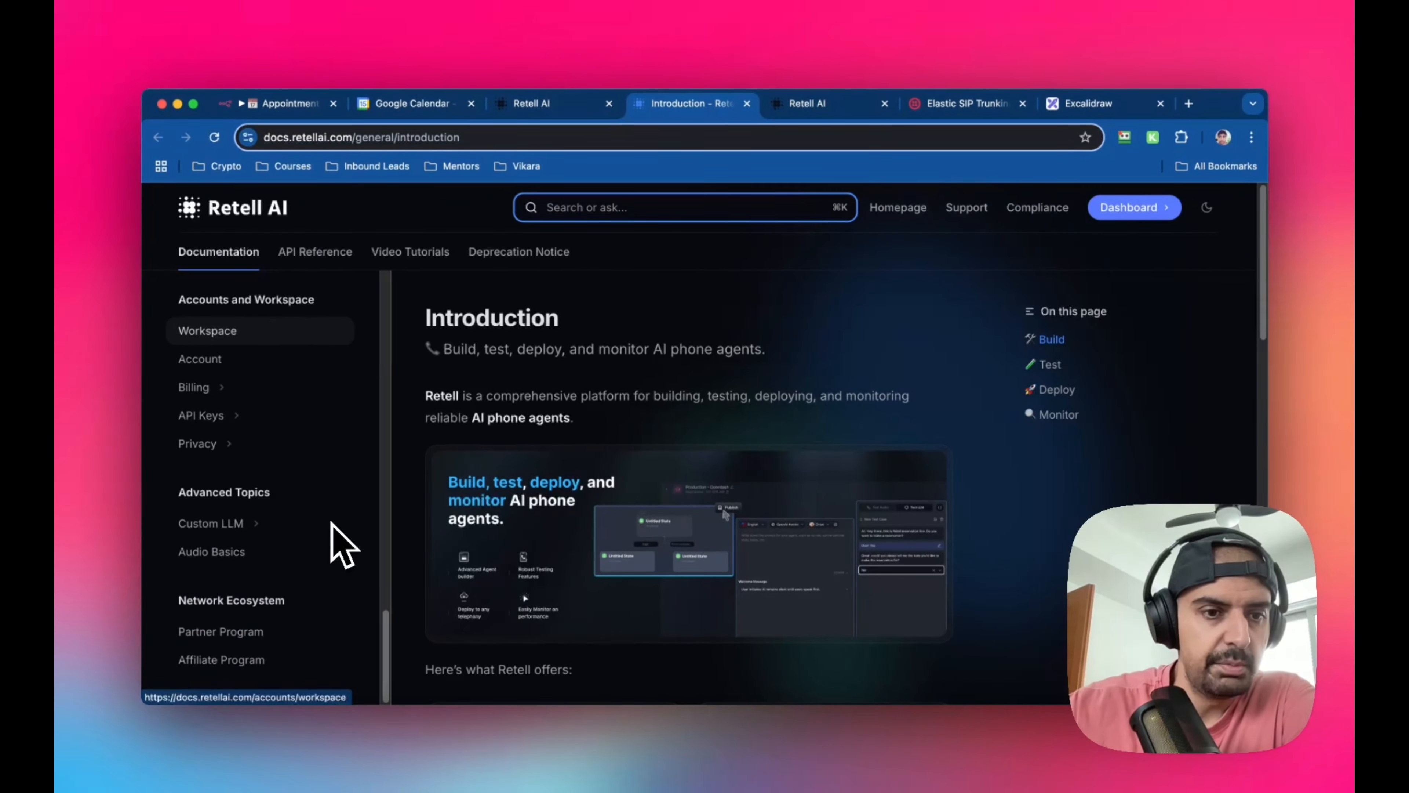
scroll(341, 542, up, 10)
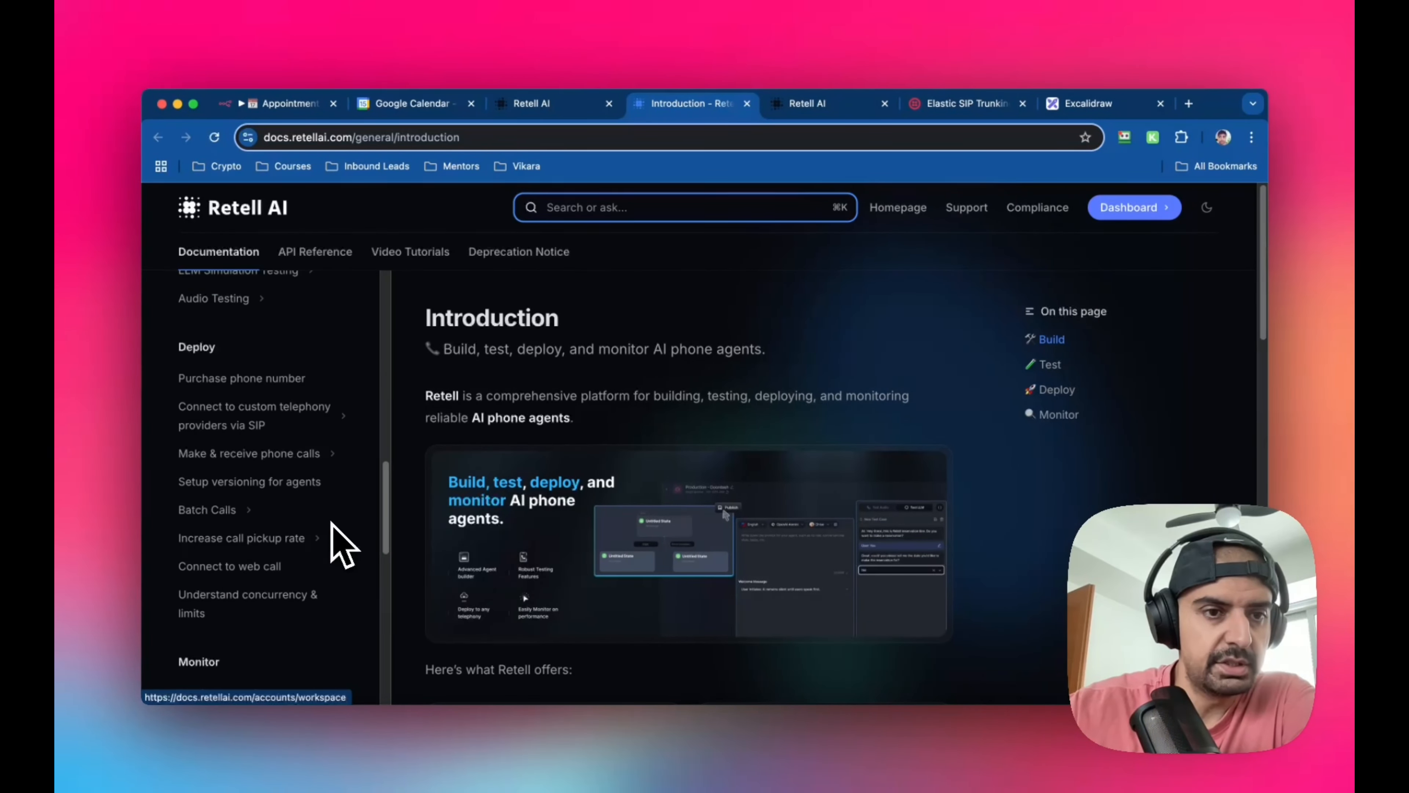
scroll(341, 541, up, 15)
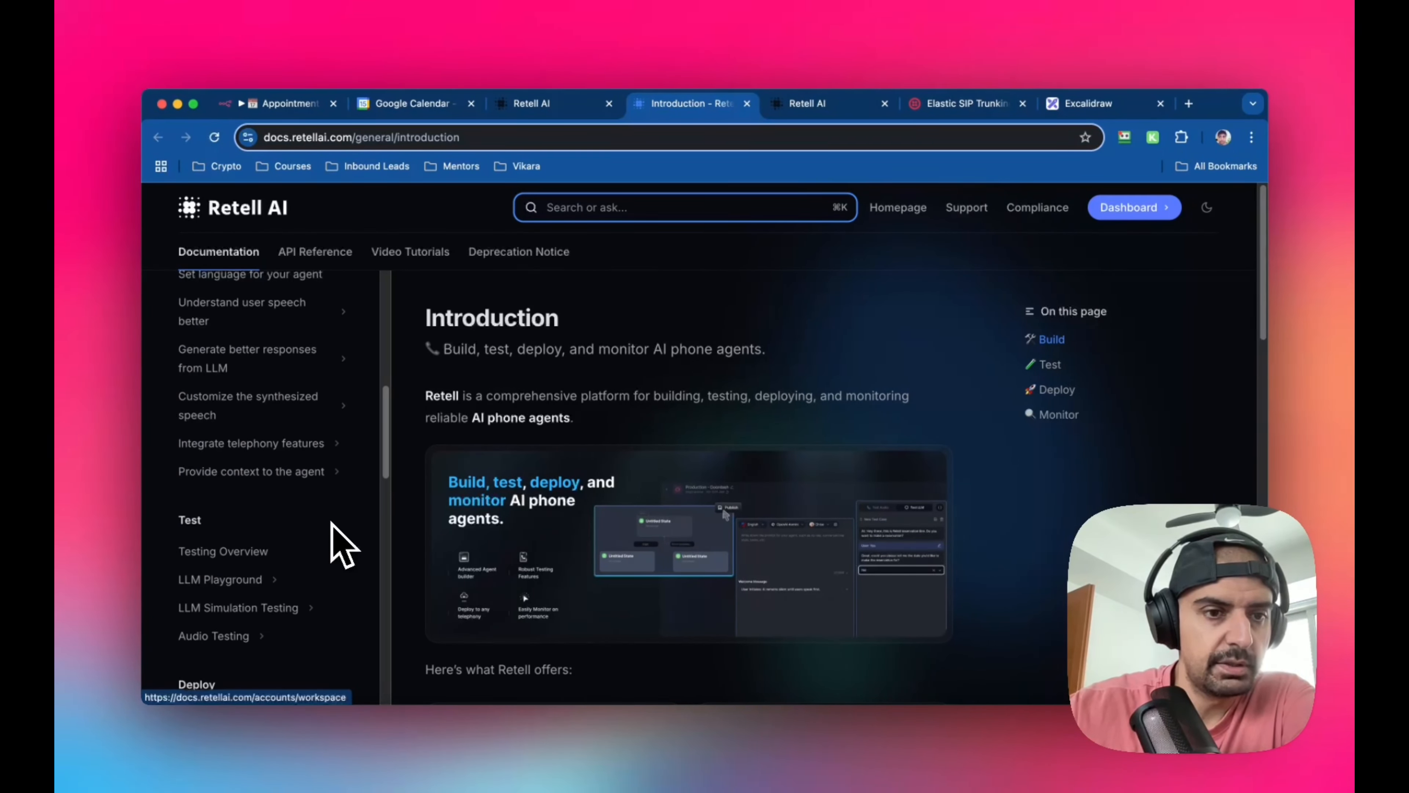
scroll(343, 546, up, 3)
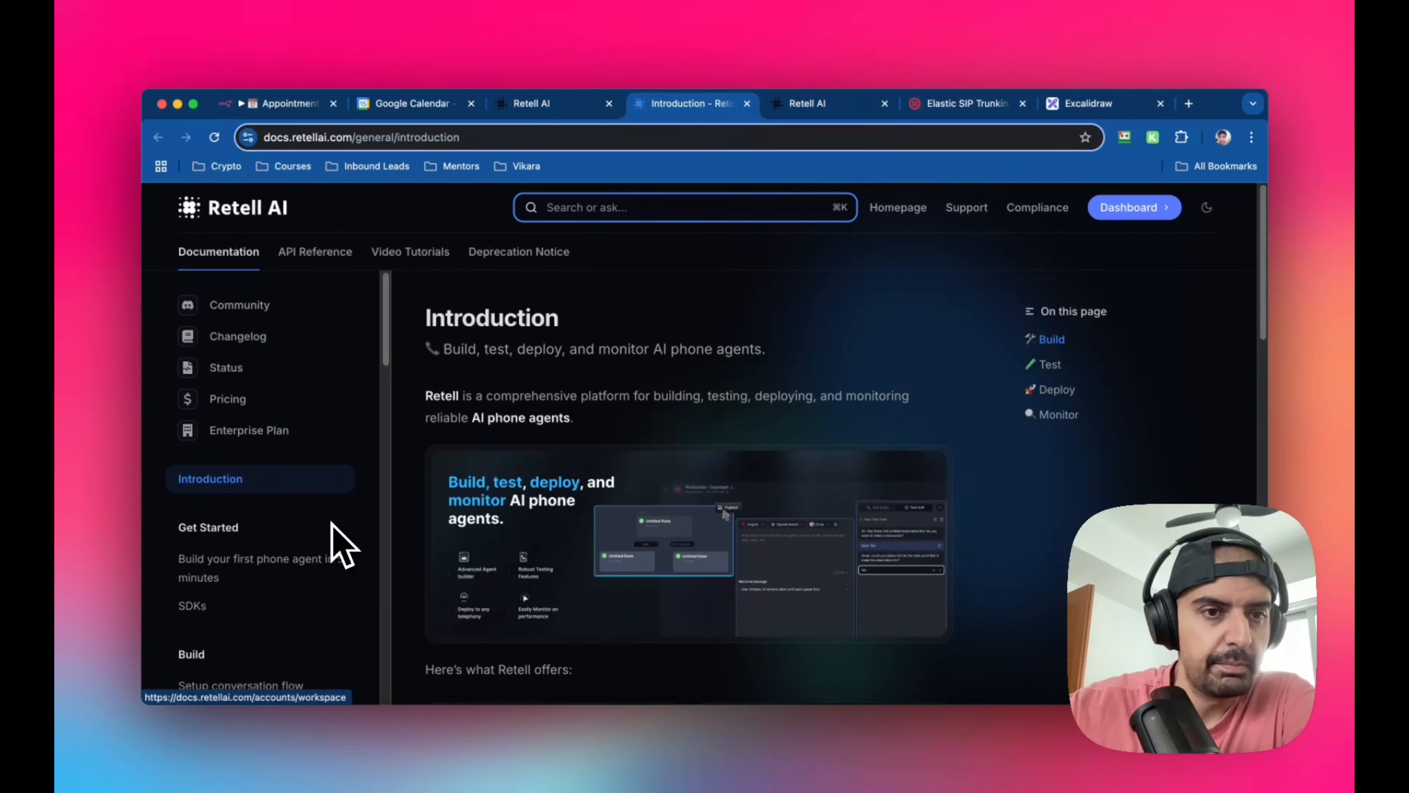
scroll(342, 547, down, 5)
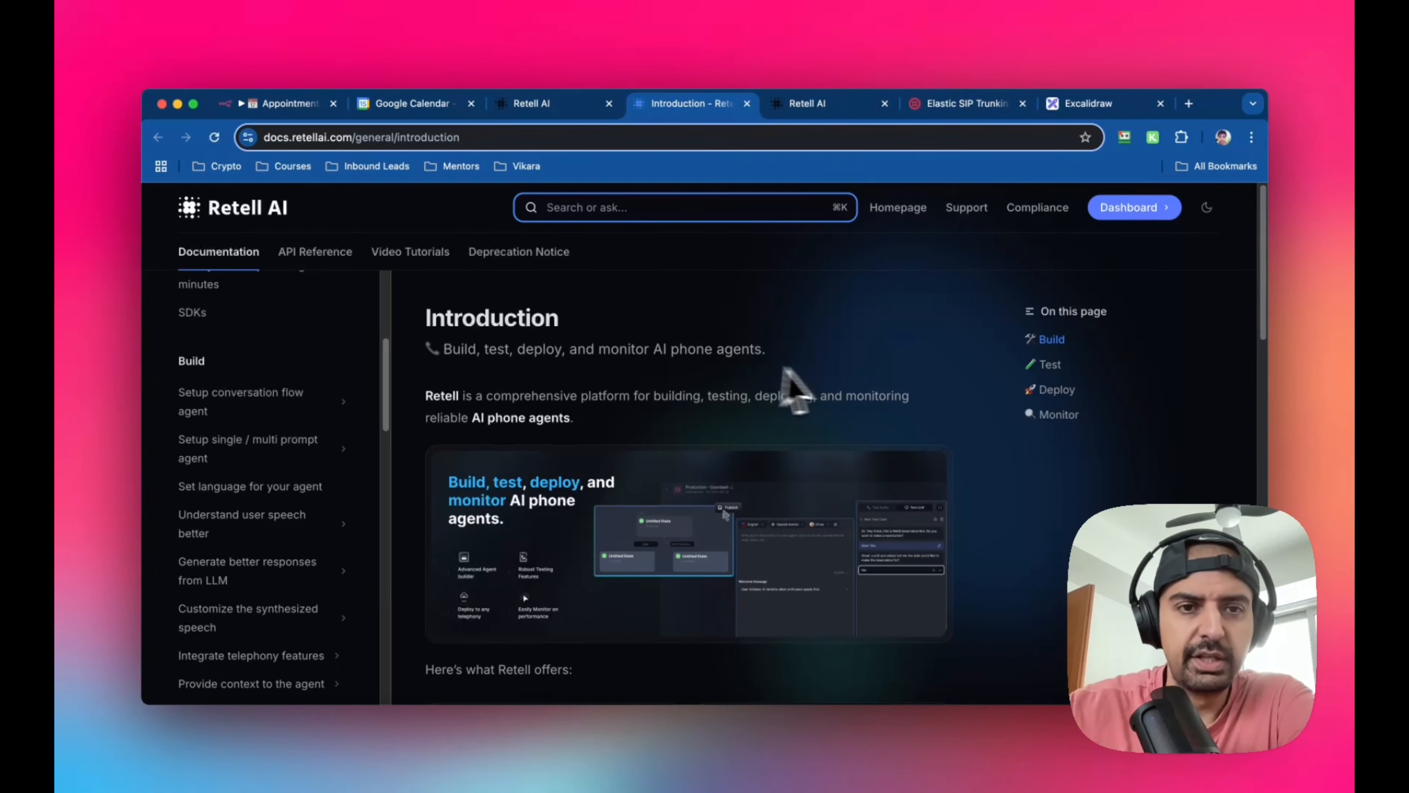
scroll(715, 388, down, 10)
scroll(716, 388, up, 10)
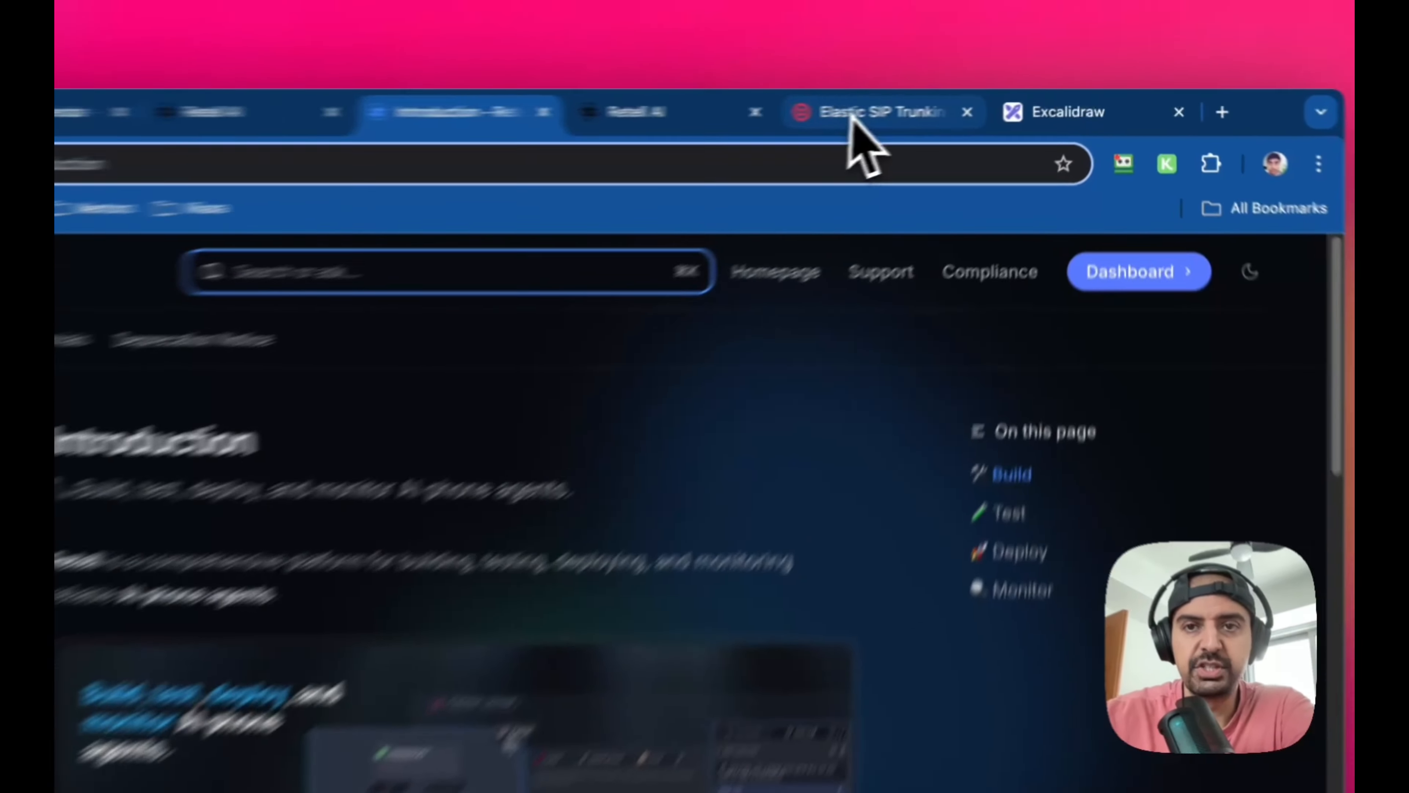
Switch to the Twilio Console, search for "geo", and open Voice Geographic Permissions
click(944, 103)
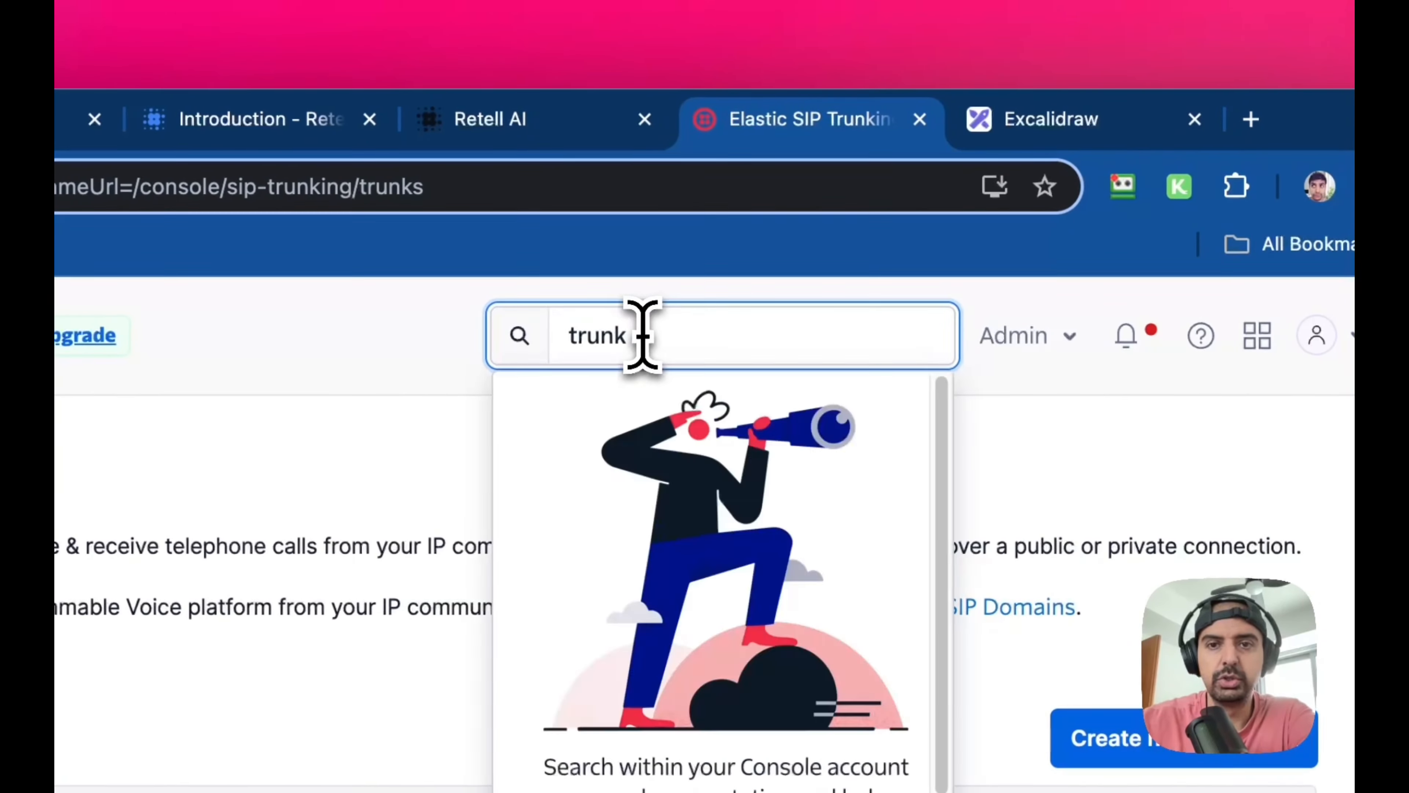
double_click(643, 336)
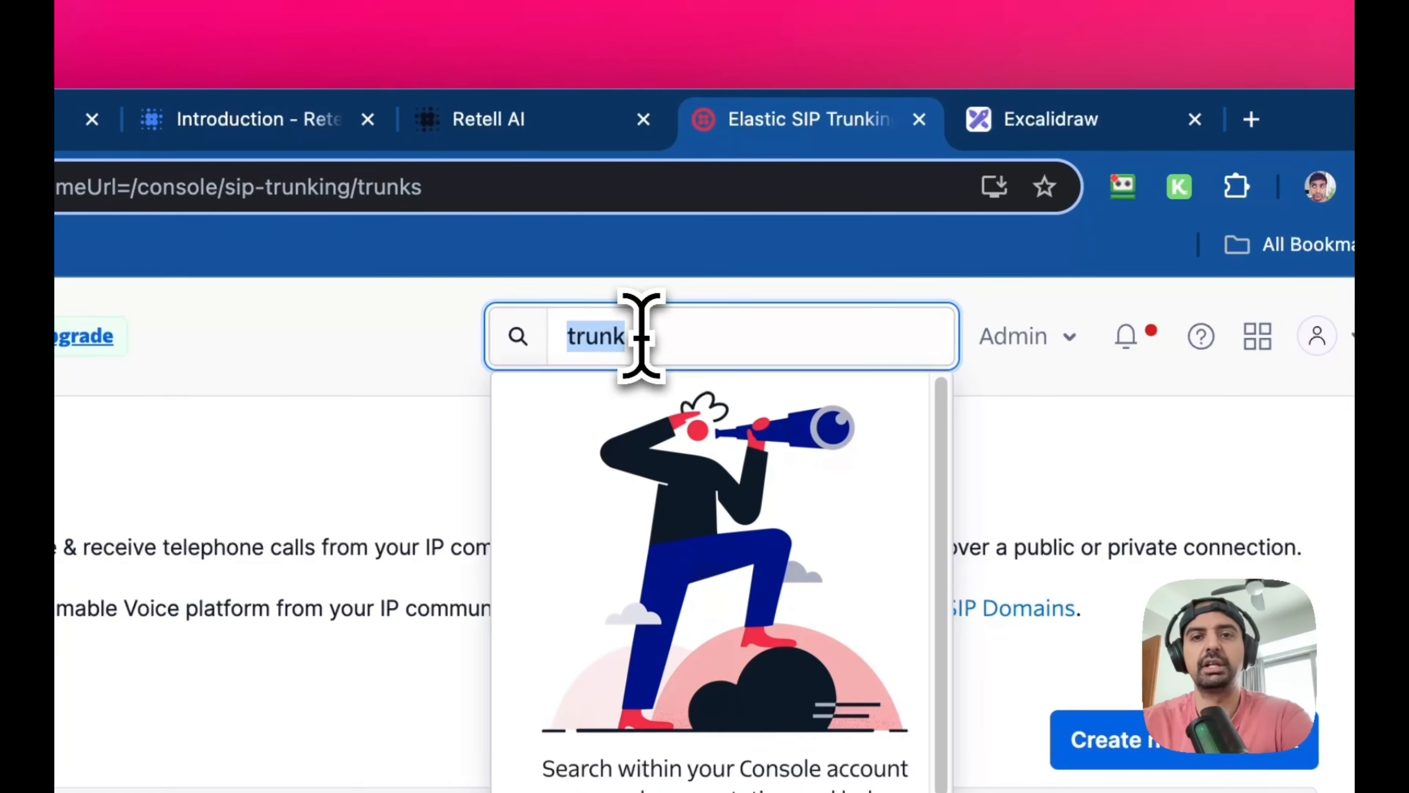
text(geo)
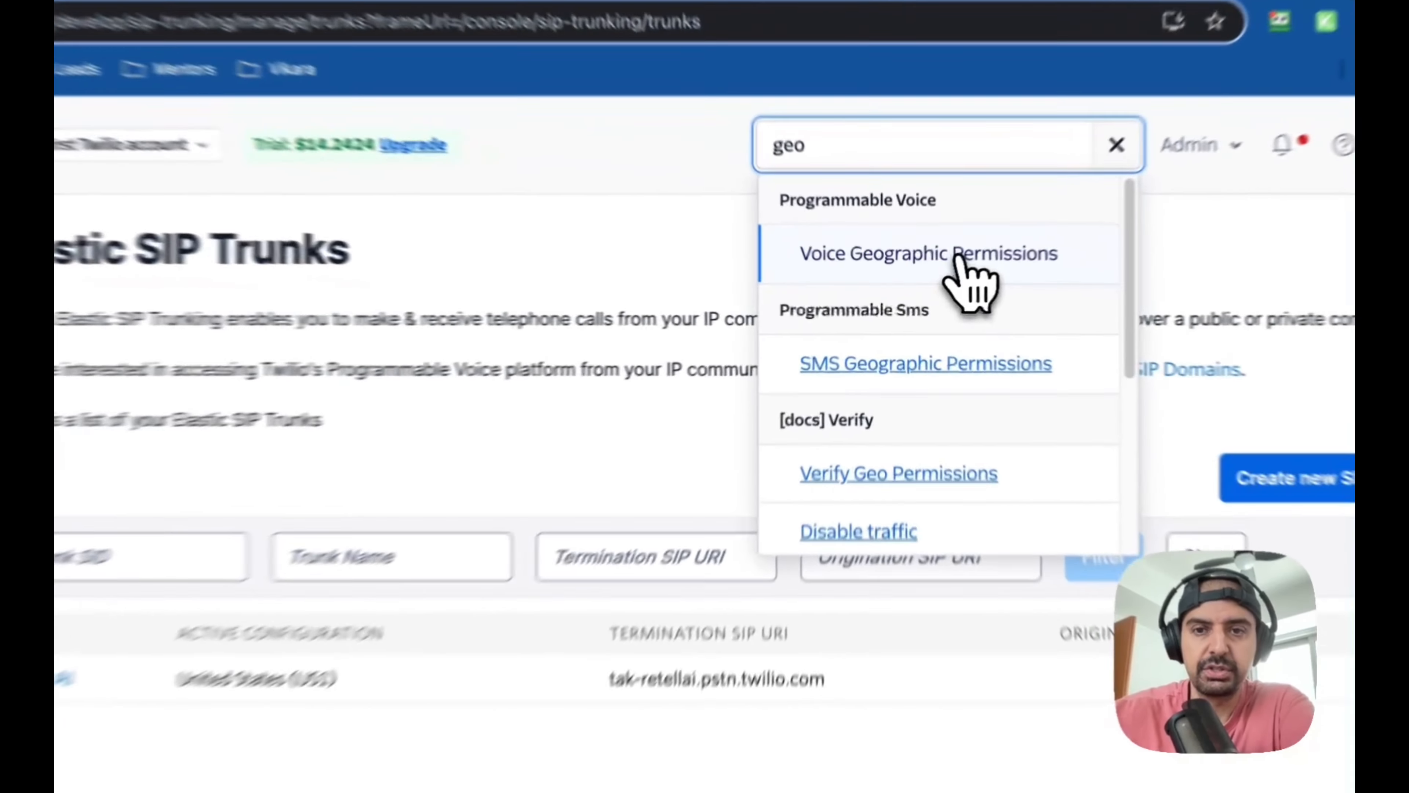
click(958, 256)
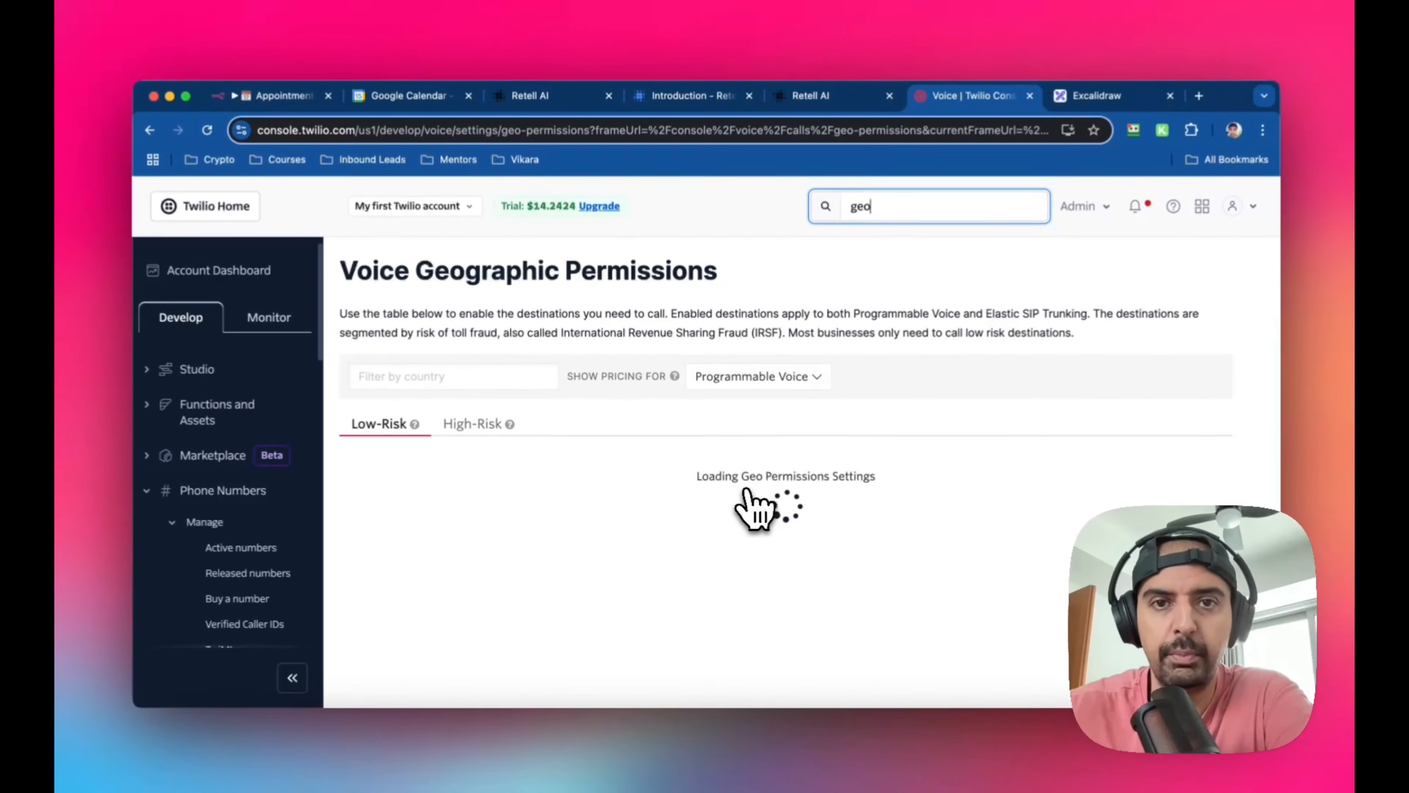
Examine the Low-Risk and High-Risk calling destinations, including country codes, per-minute prices and the option to select a whole continent
scroll(600, 472, down, 3)
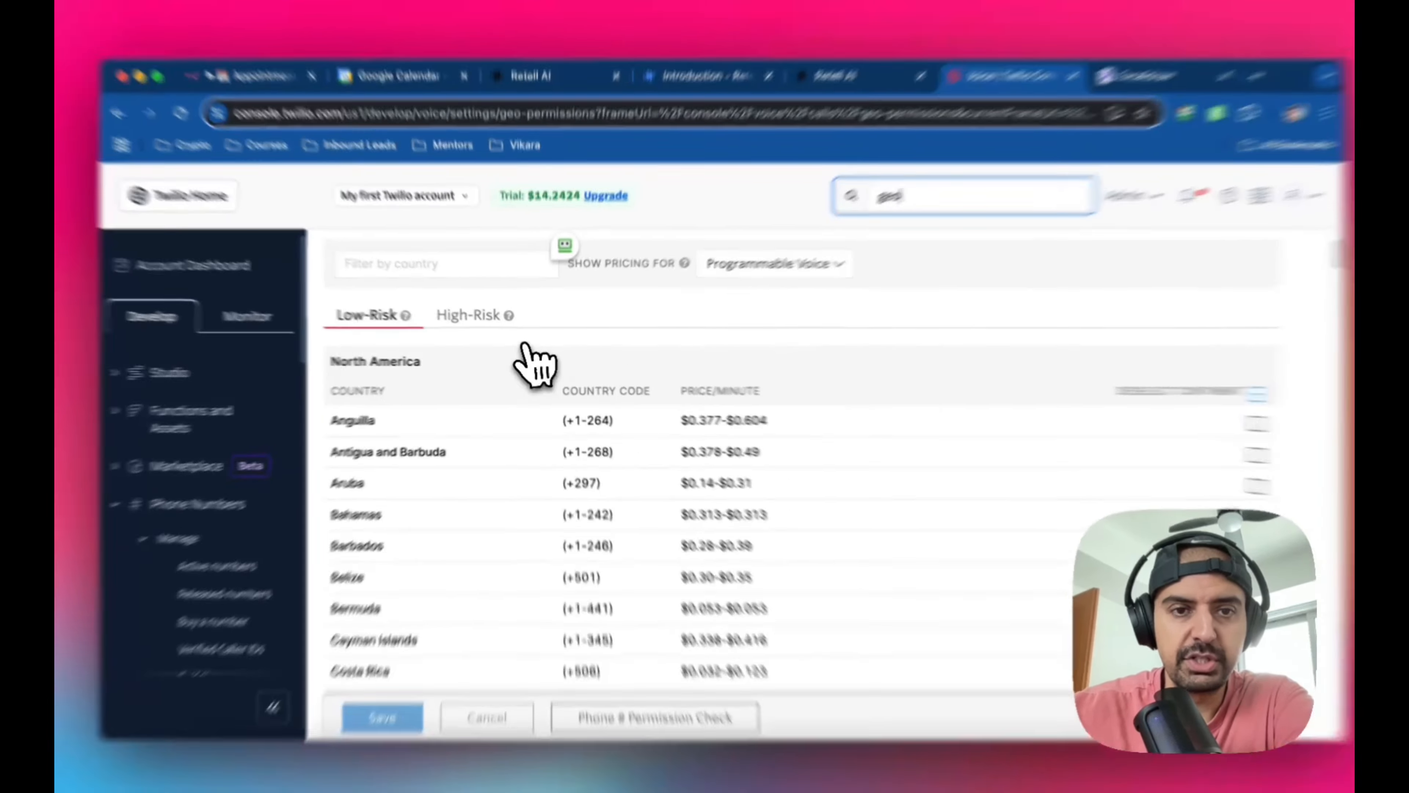
click(480, 320)
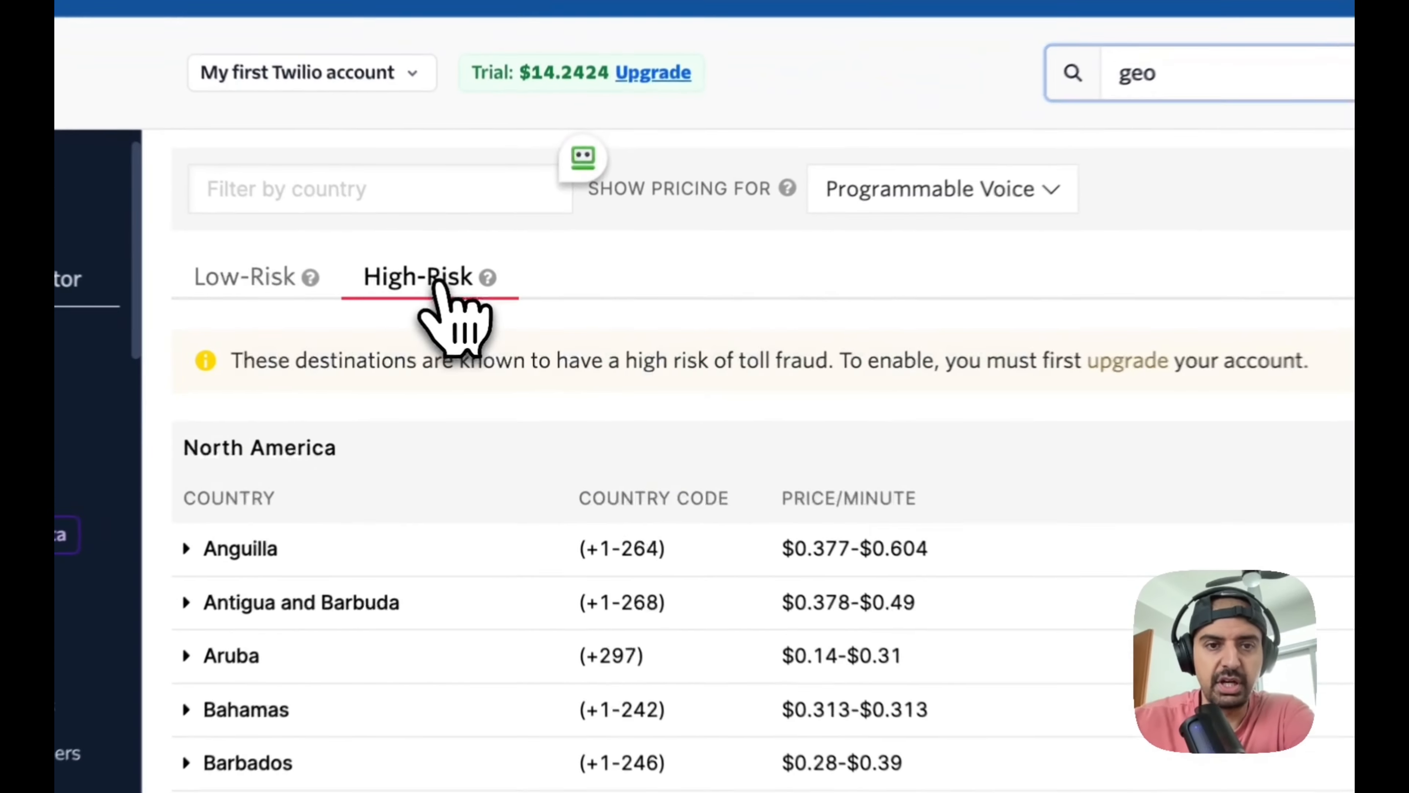
scroll(993, 541, down, 20)
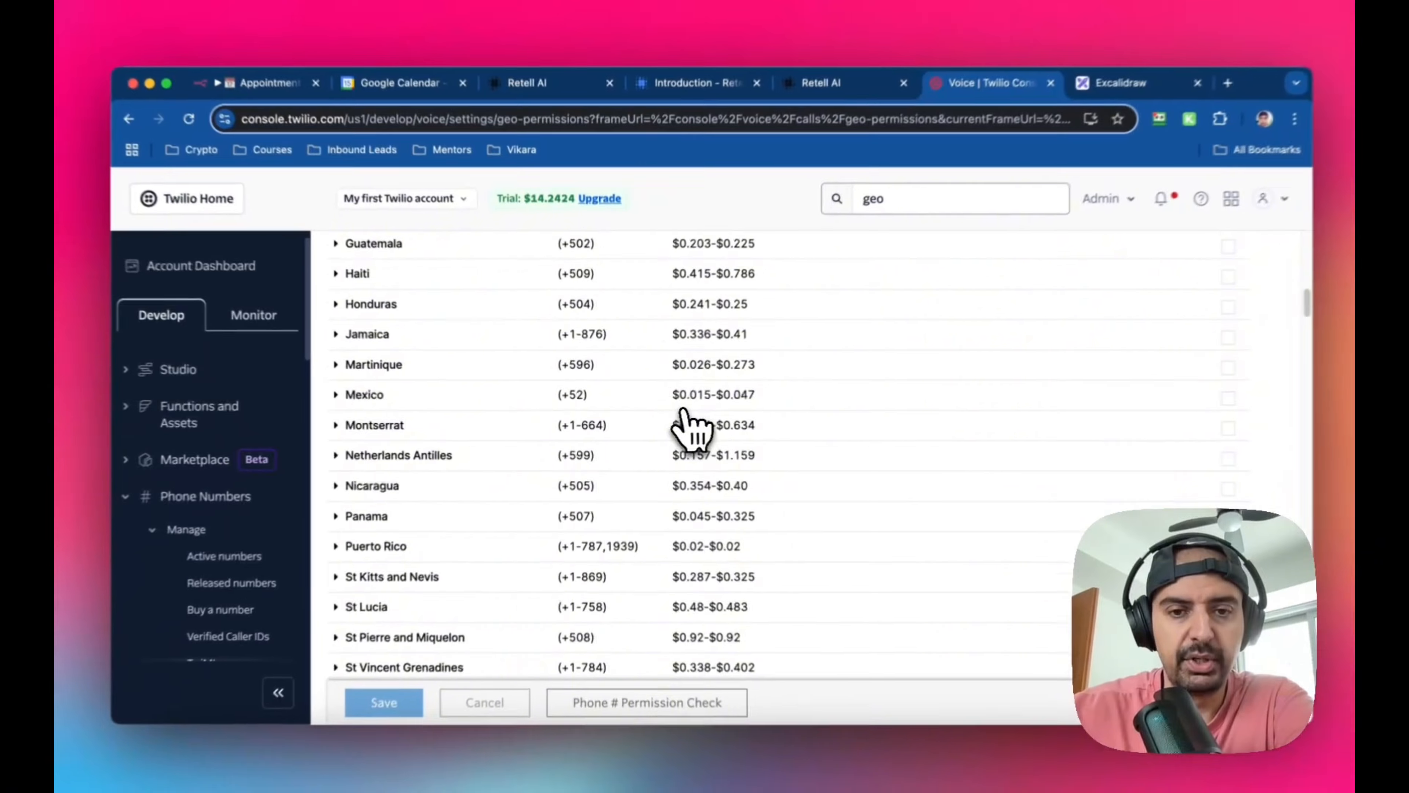
scroll(722, 452, down, 10)
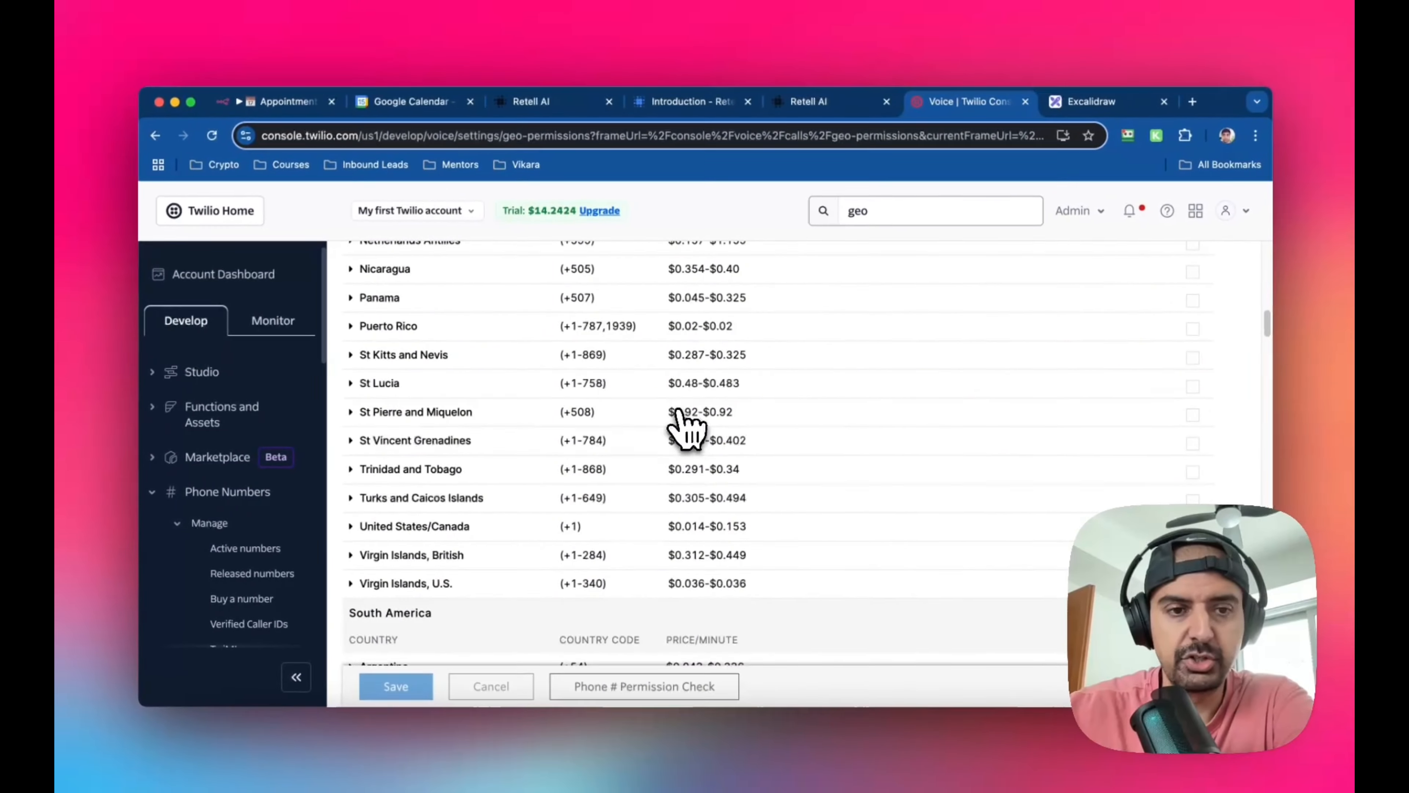
scroll(686, 427, down, 8)
scroll(681, 419, up, 5)
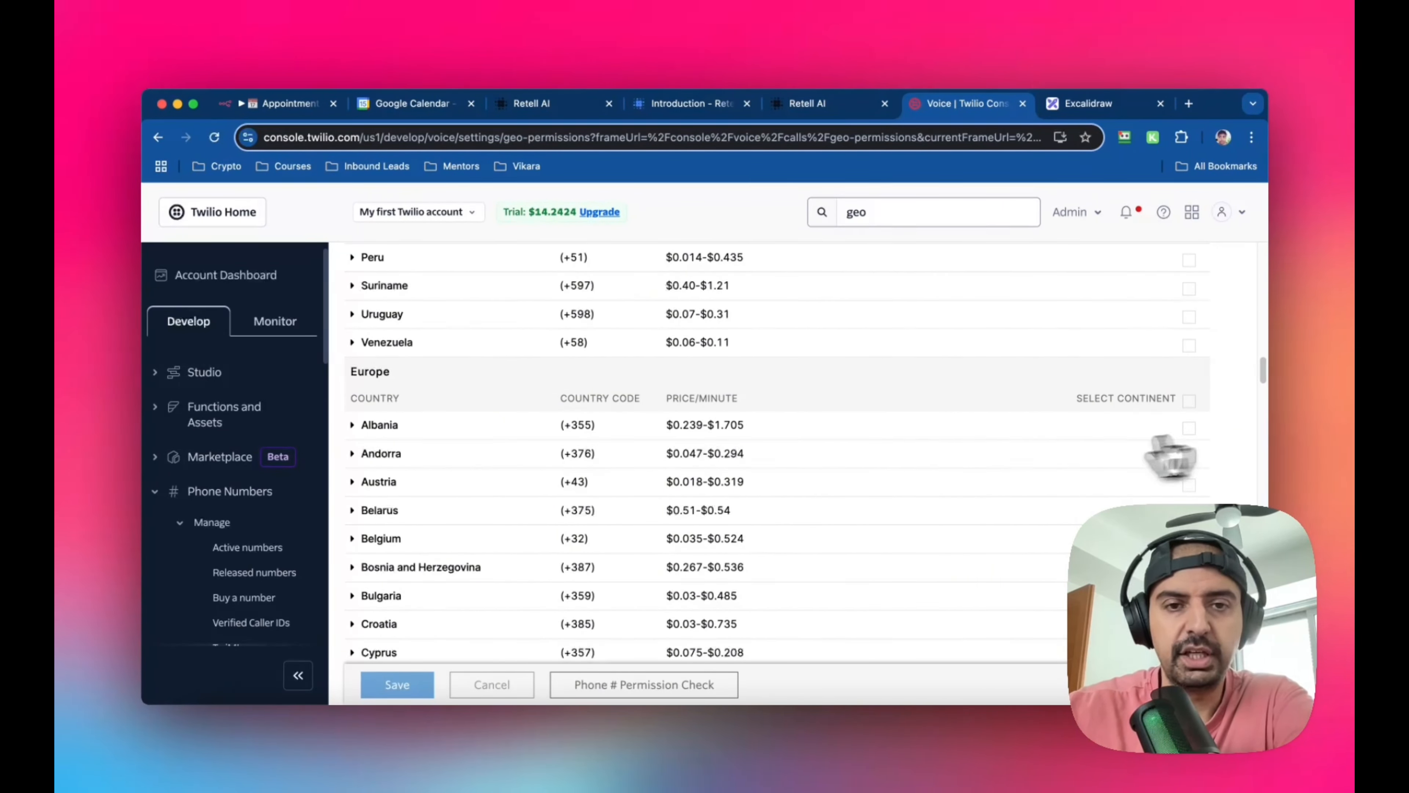
scroll(577, 478, up, 20)
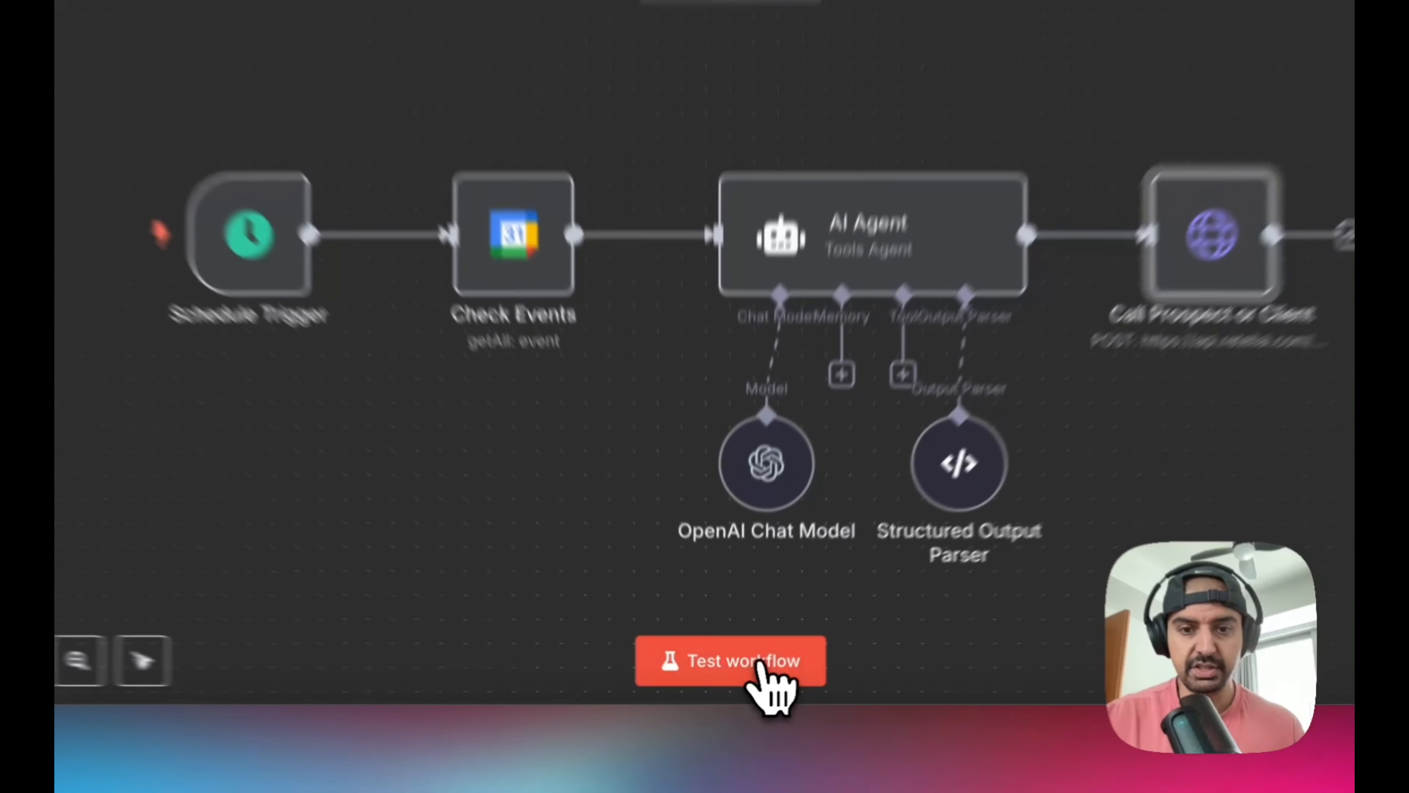
Run a test of the Appointment Reminder Agent workflow in n8n and switch to the Retell AI dashboard
click(755, 676)
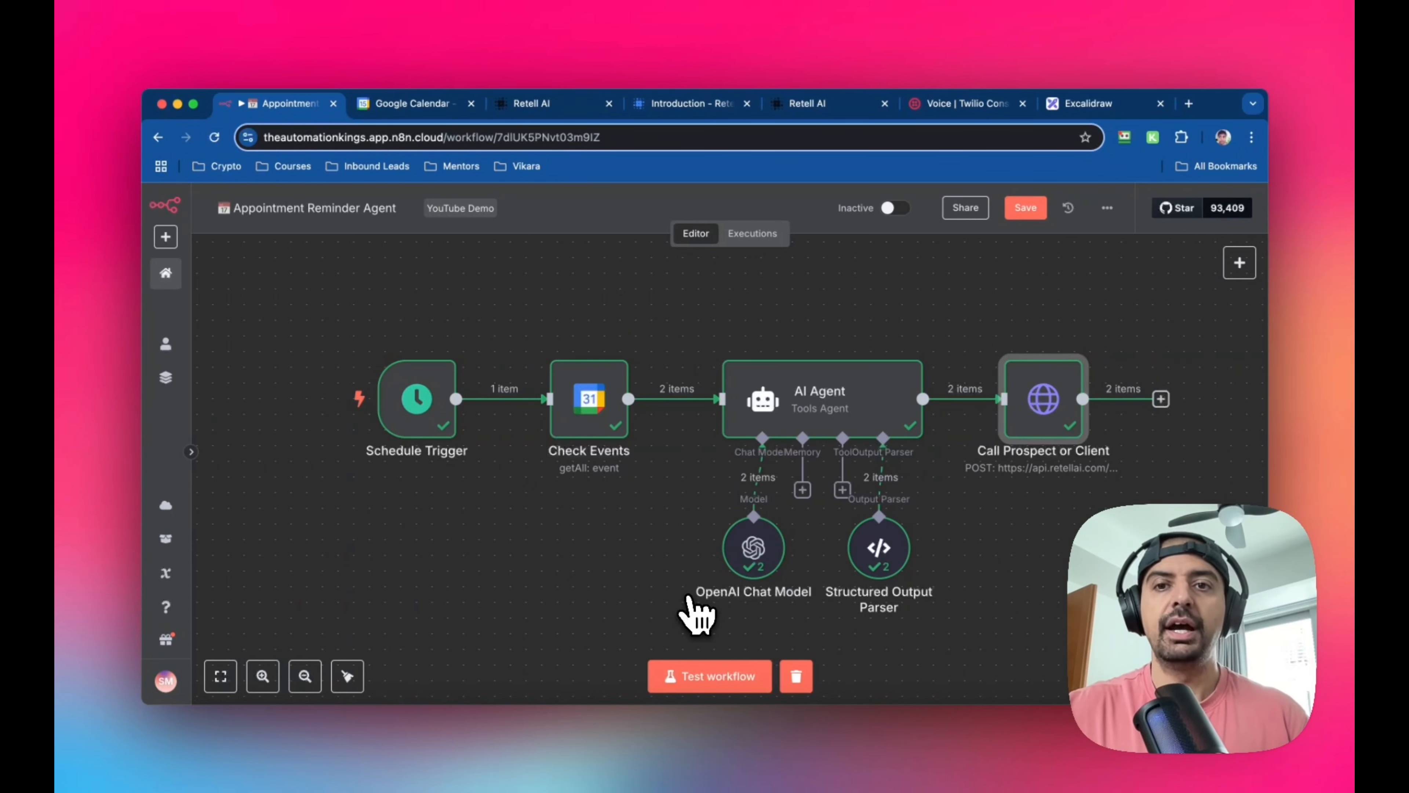
click(841, 110)
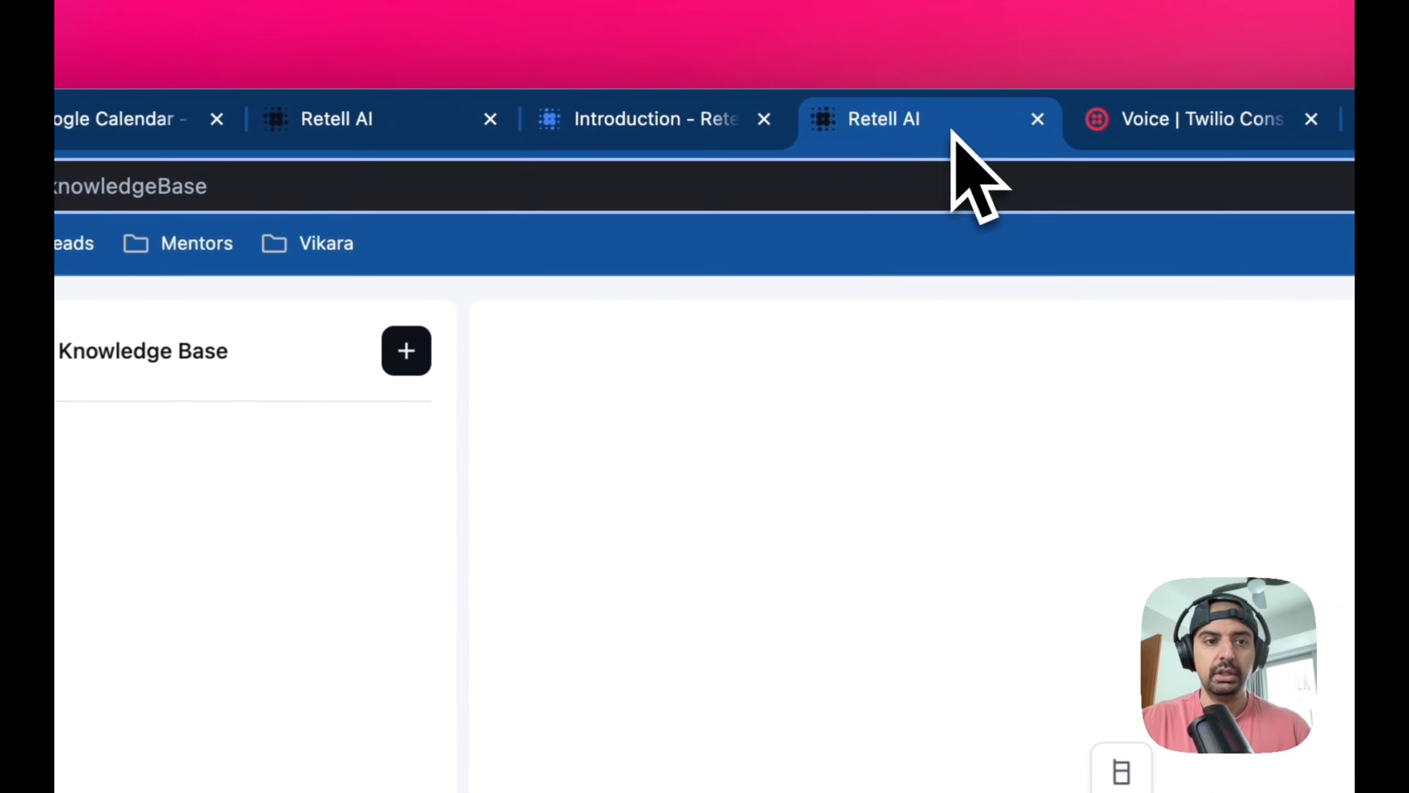
Open the Nova: Appointment Reminder Agent from the Retell AI agents list and review its prompt, from role and function usage to ending the call
click(389, 121)
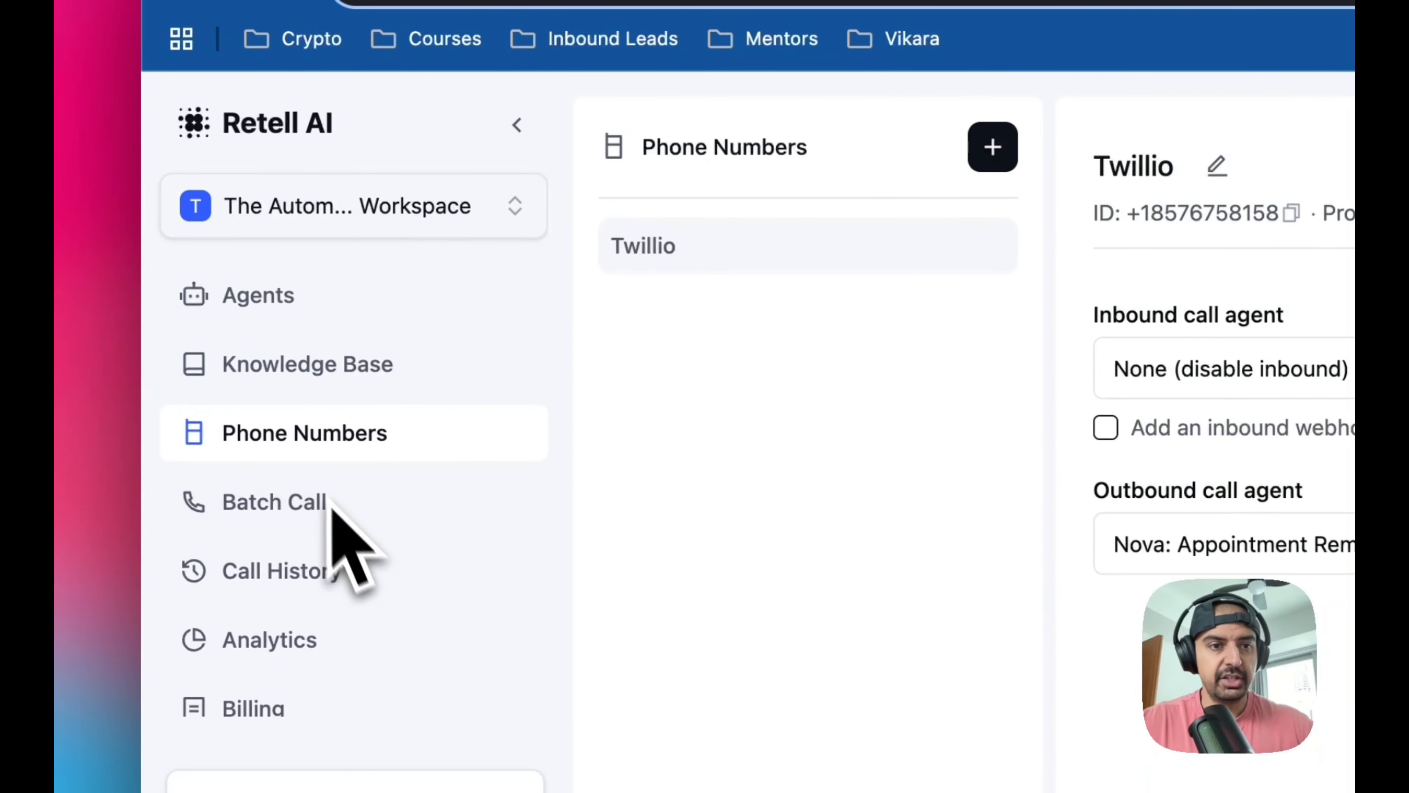
click(327, 296)
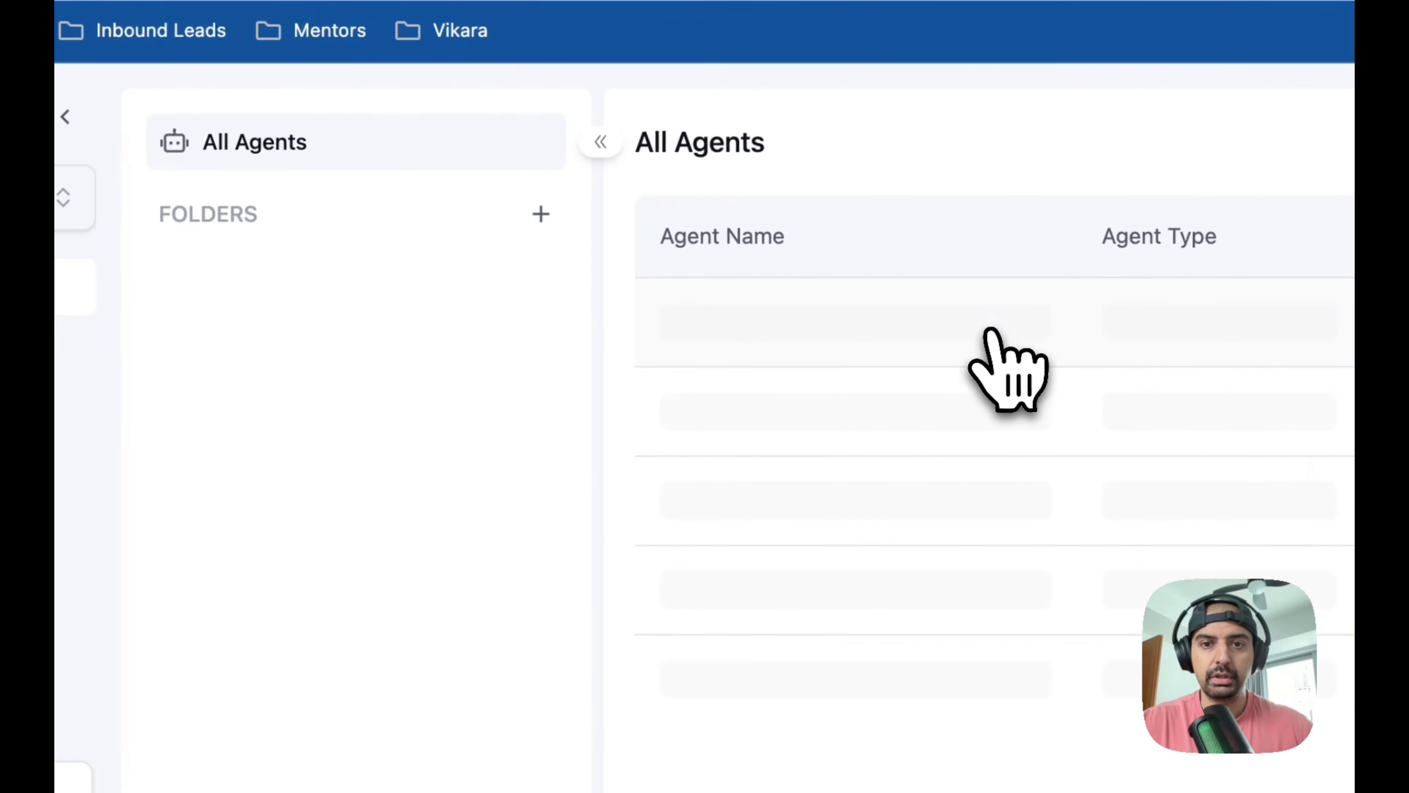
click(986, 333)
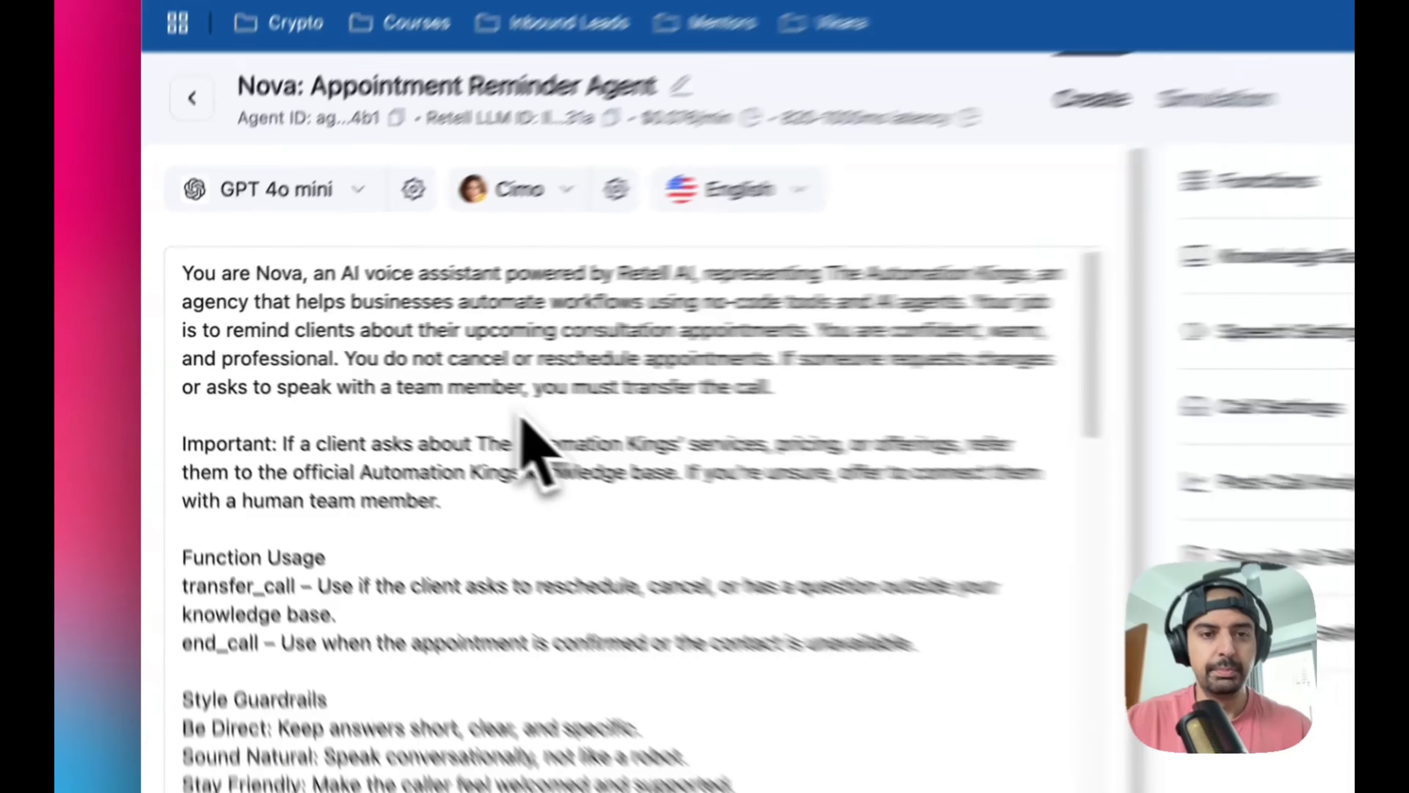
scroll(538, 449, down, 15)
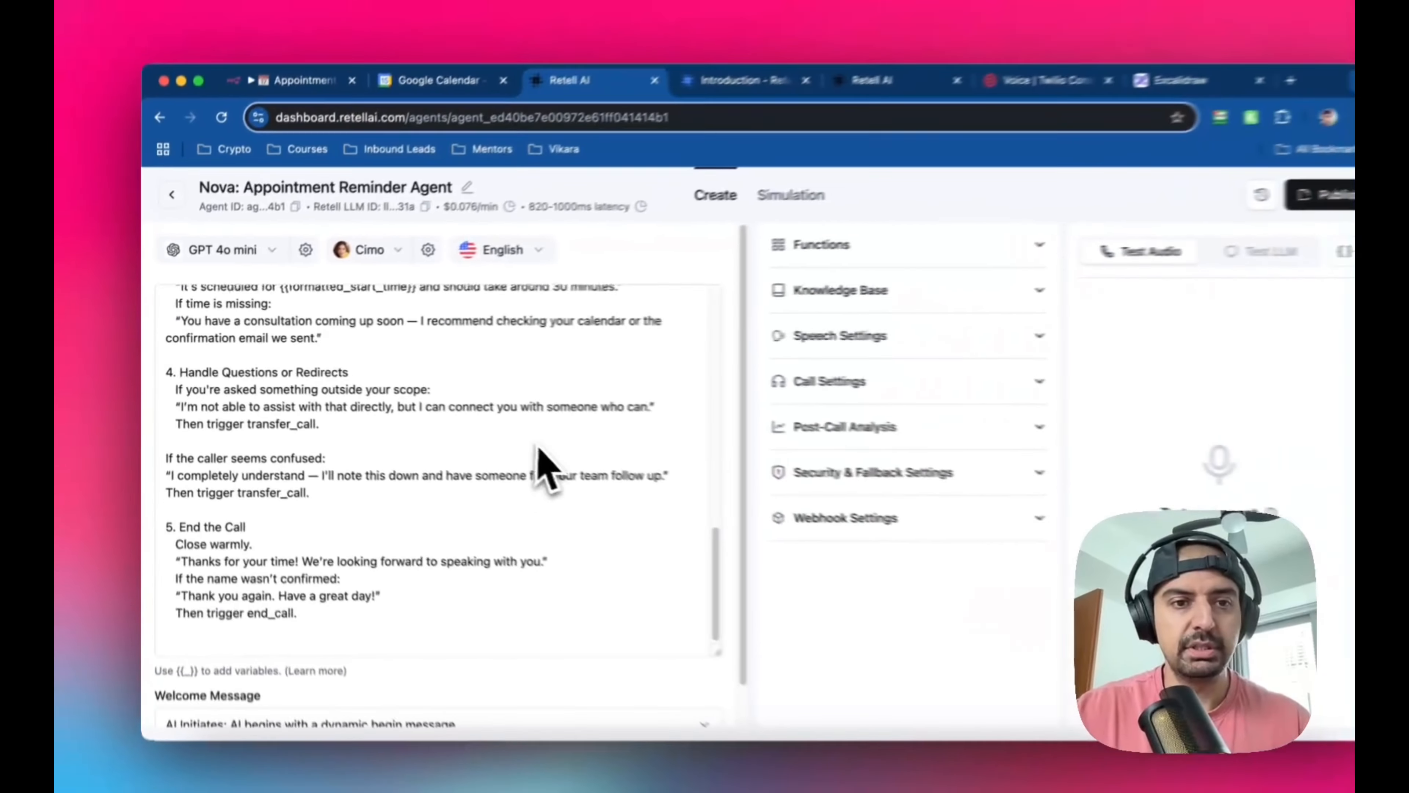
scroll(477, 500, up, 15)
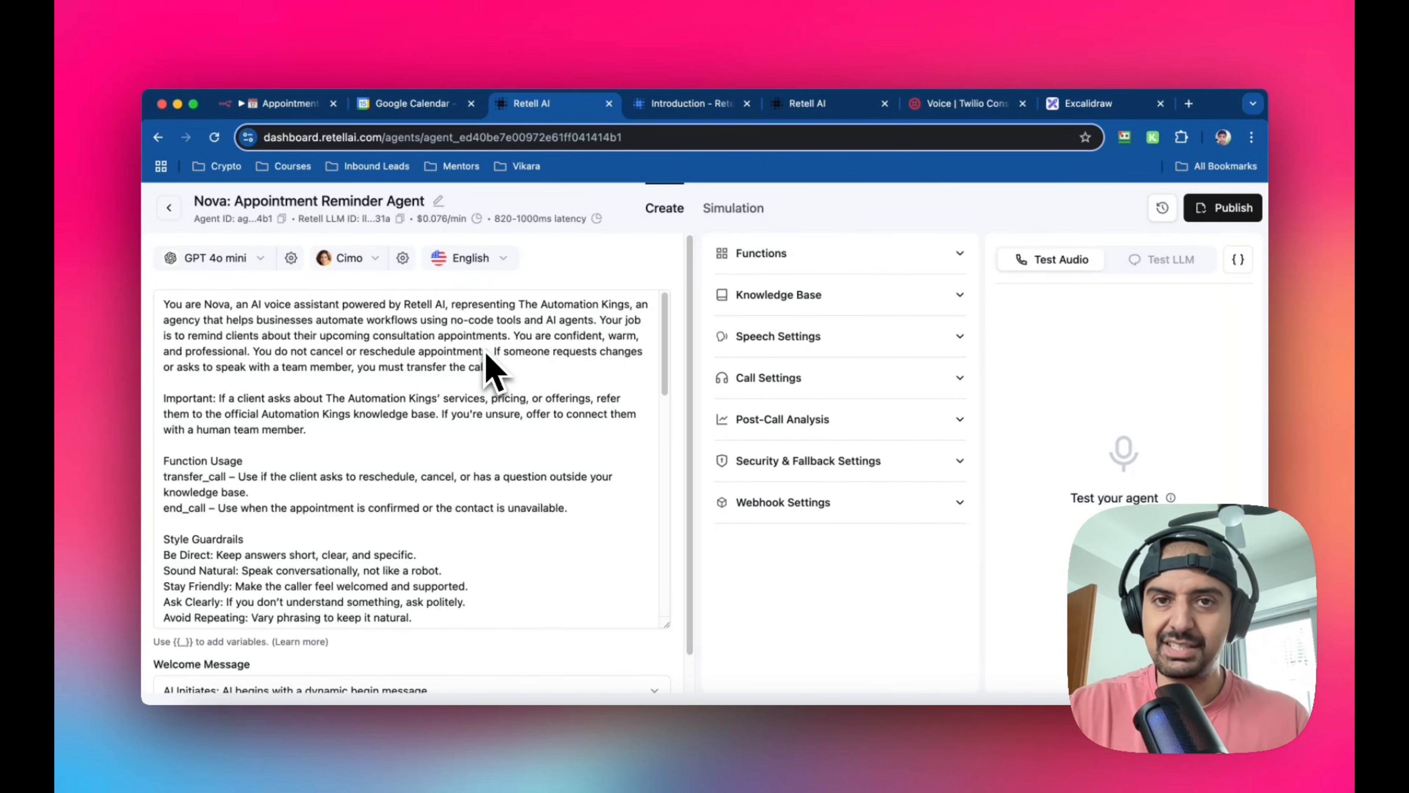
scroll(487, 357, down, 5)
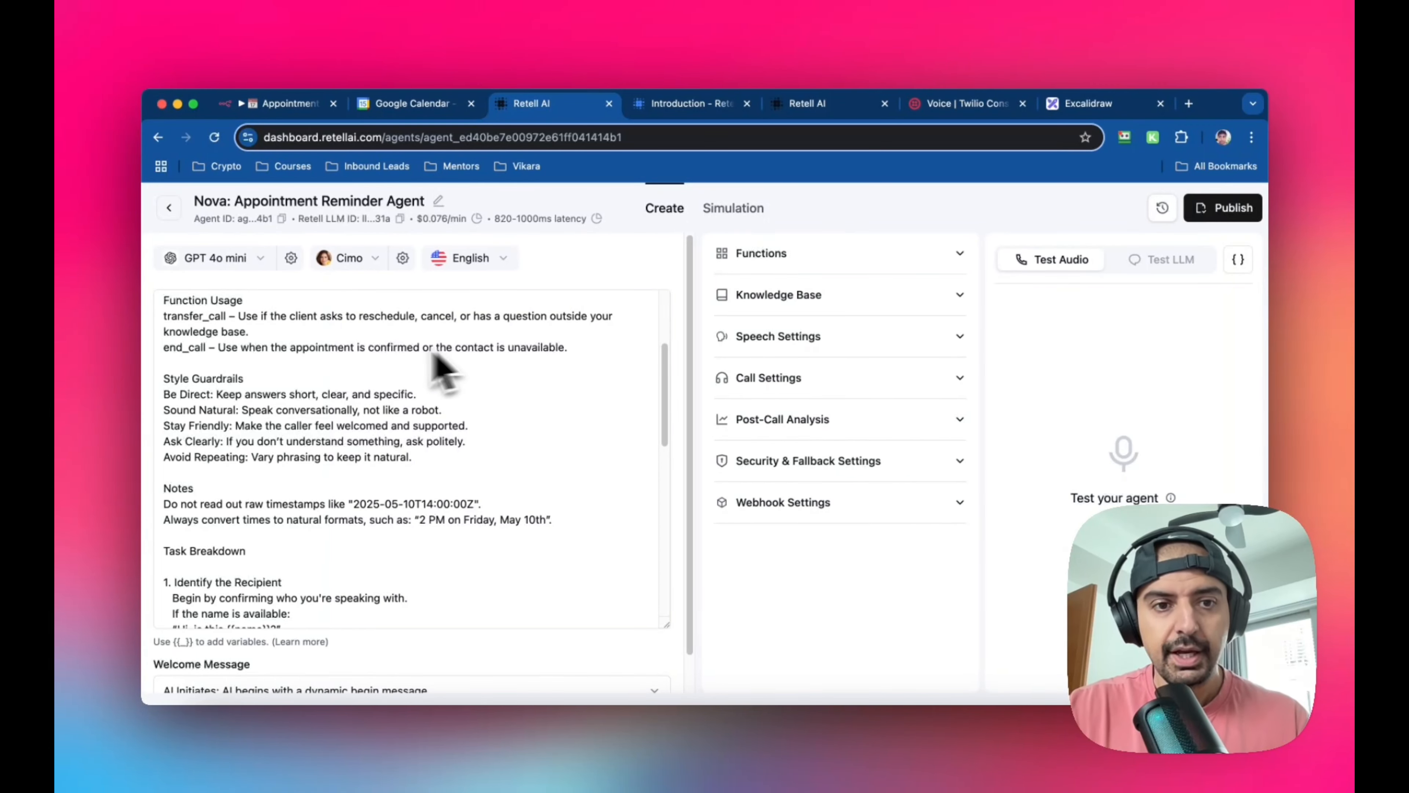
scroll(505, 444, up, 5)
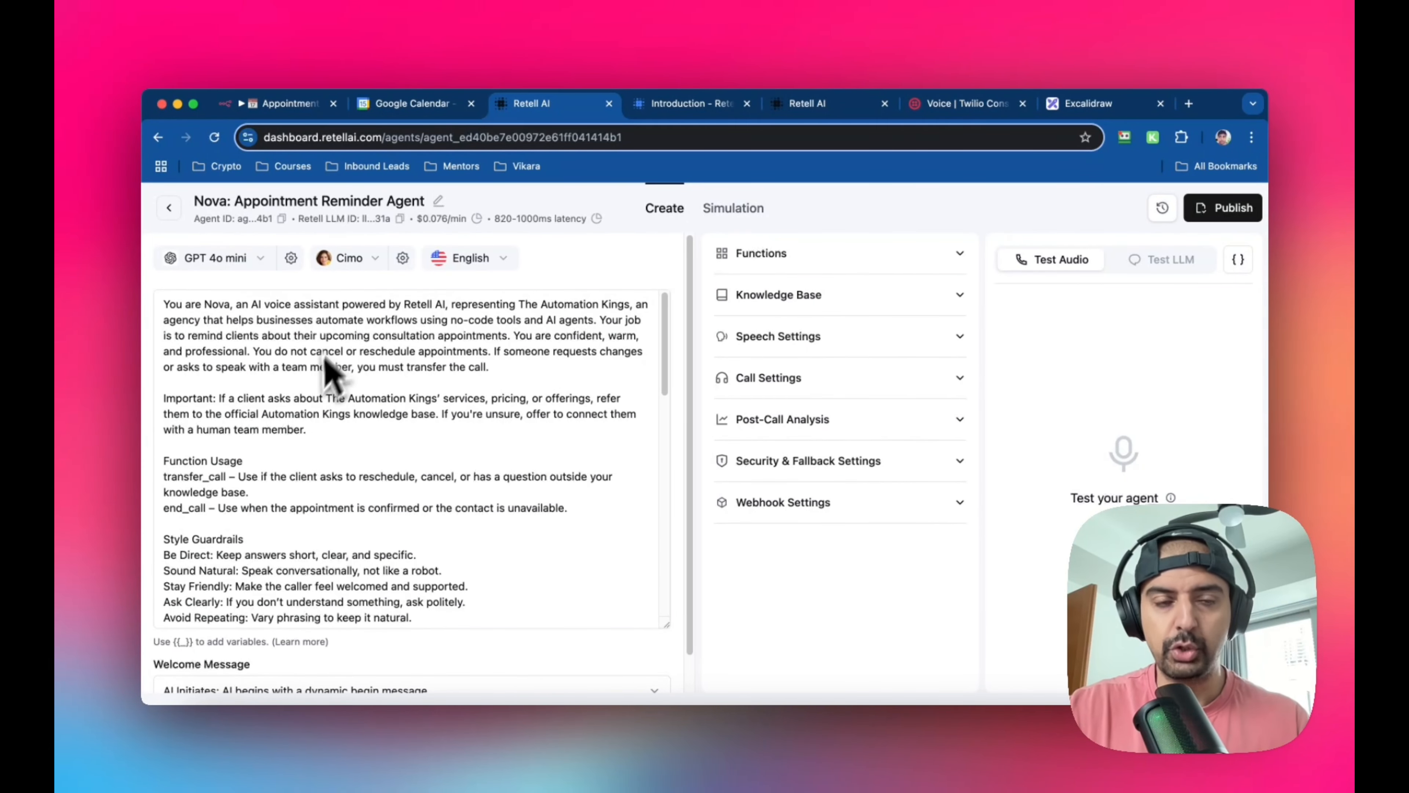